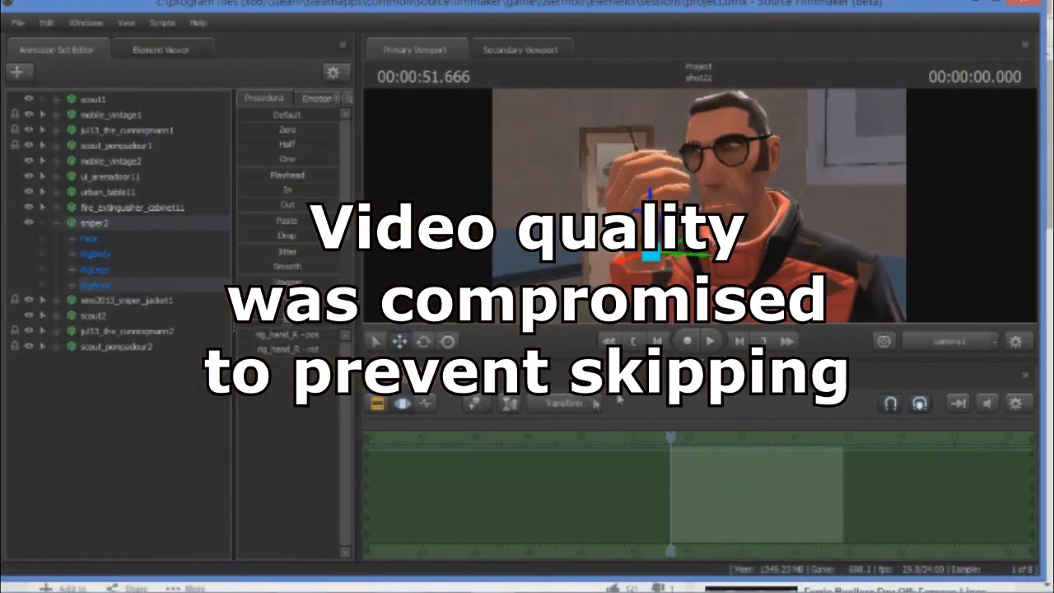
Show the graph editor for sniper2's right hand and set keyframes at the shot start (00:00:51.666) and at 00:00:54.875.
click(425, 403)
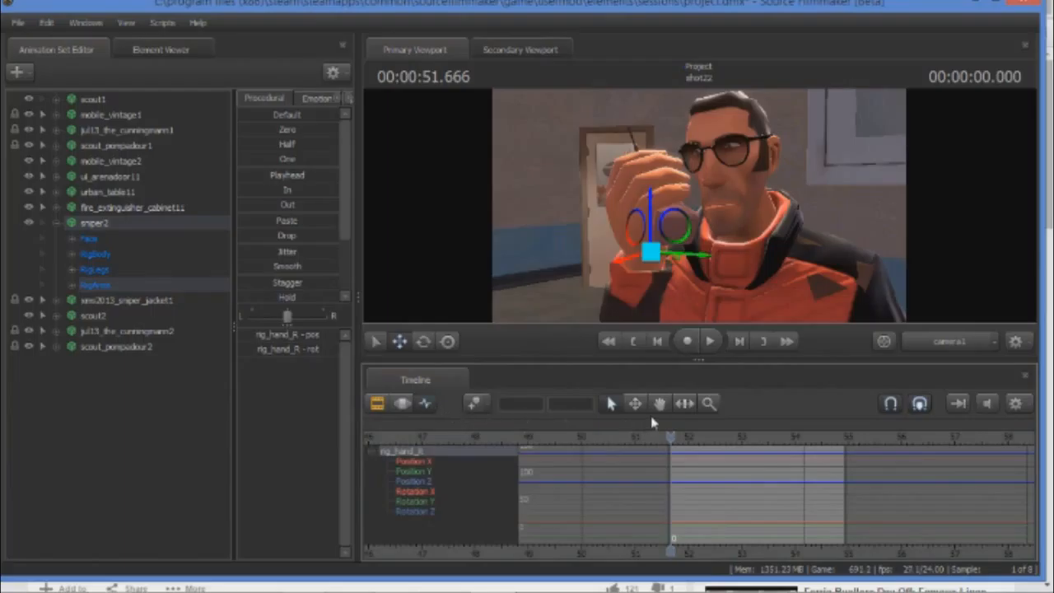
key(space)
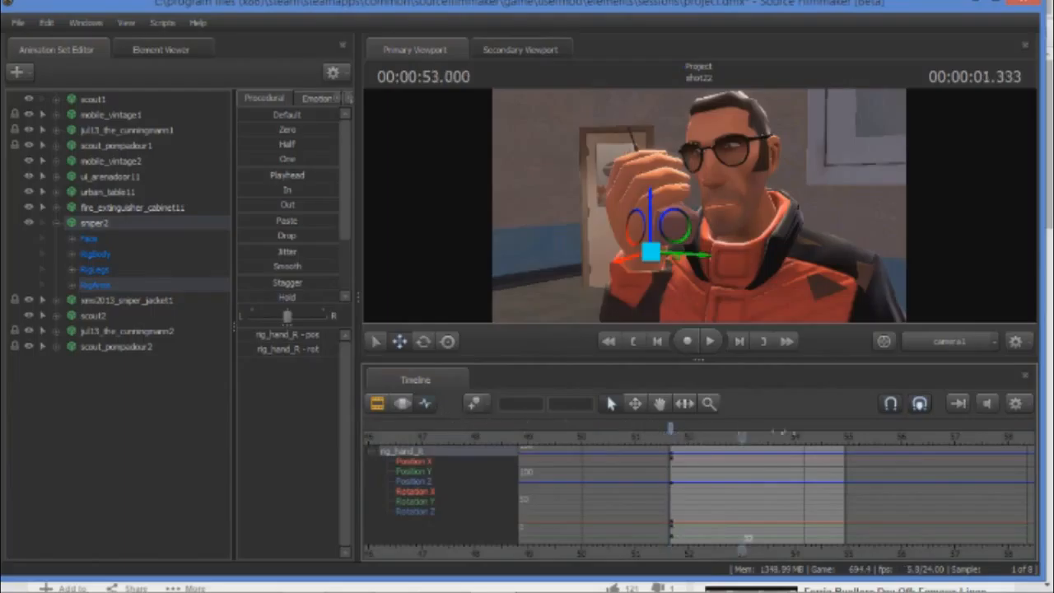
drag(844, 438, 842, 438)
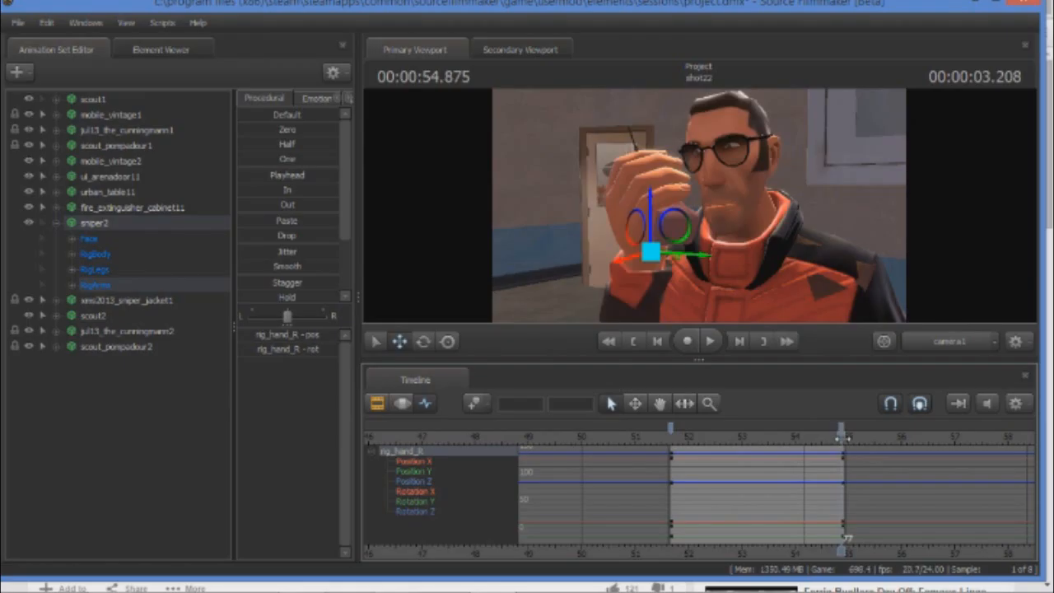
drag(842, 437, 744, 436)
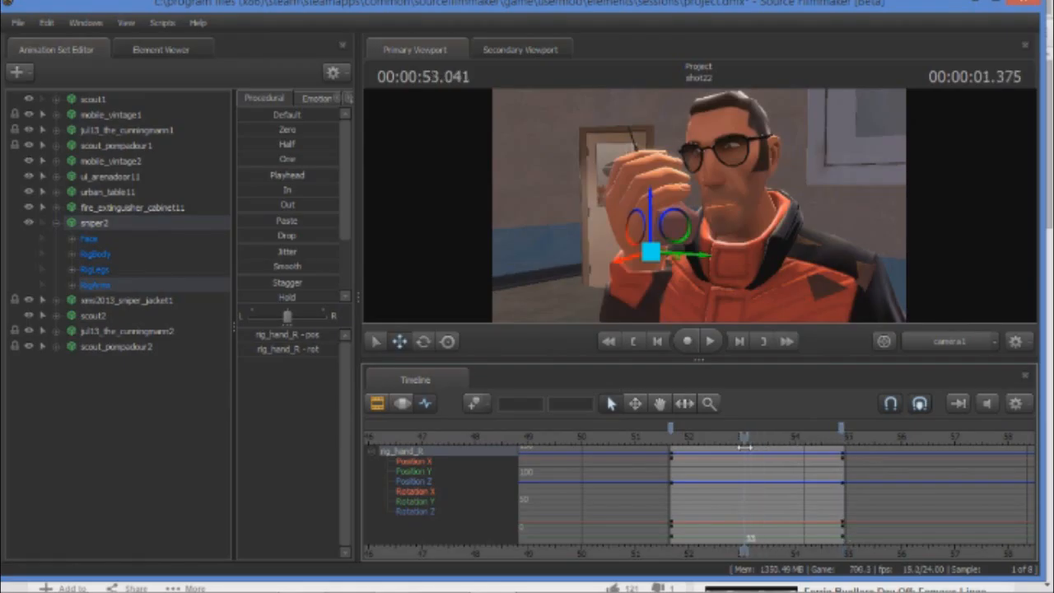
Switch to Chrome, briefly play the "Mr. Rooney's Phone Call" reference video, pause it at 3:33, and return to Source Filmmaker.
click(113, 579)
click(43, 478)
click(45, 478)
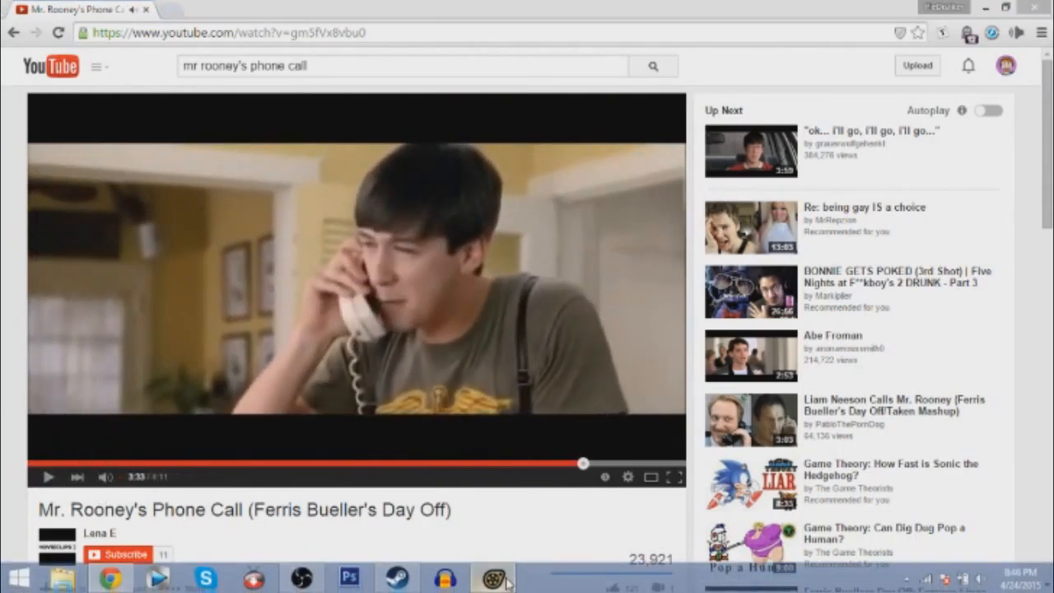
click(494, 579)
Play the shot from its start, stop at 00:00:53.375, and set a keyframe there for the right hand.
key(Home)
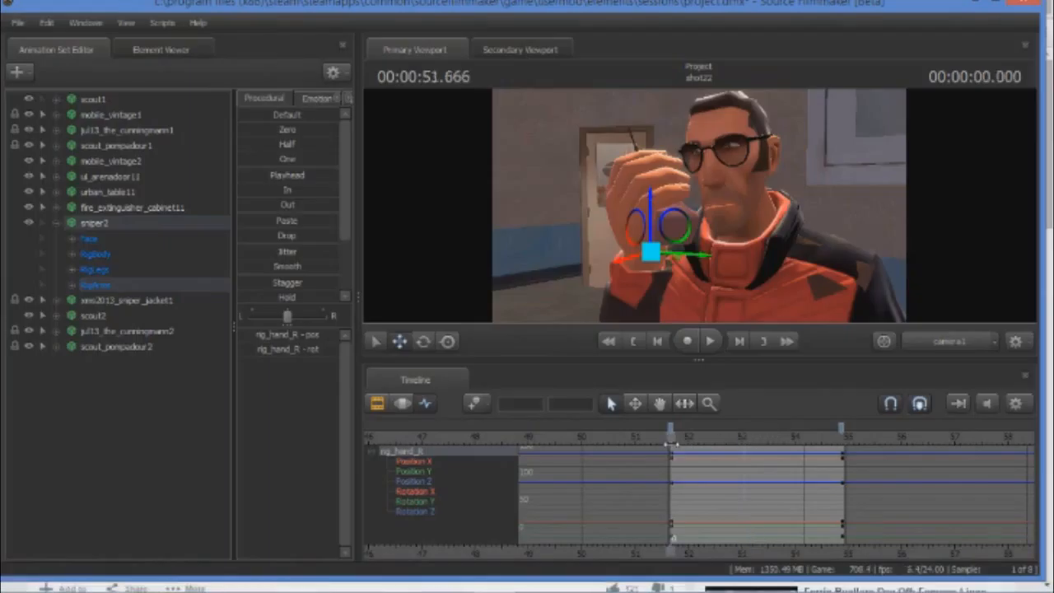
click(708, 341)
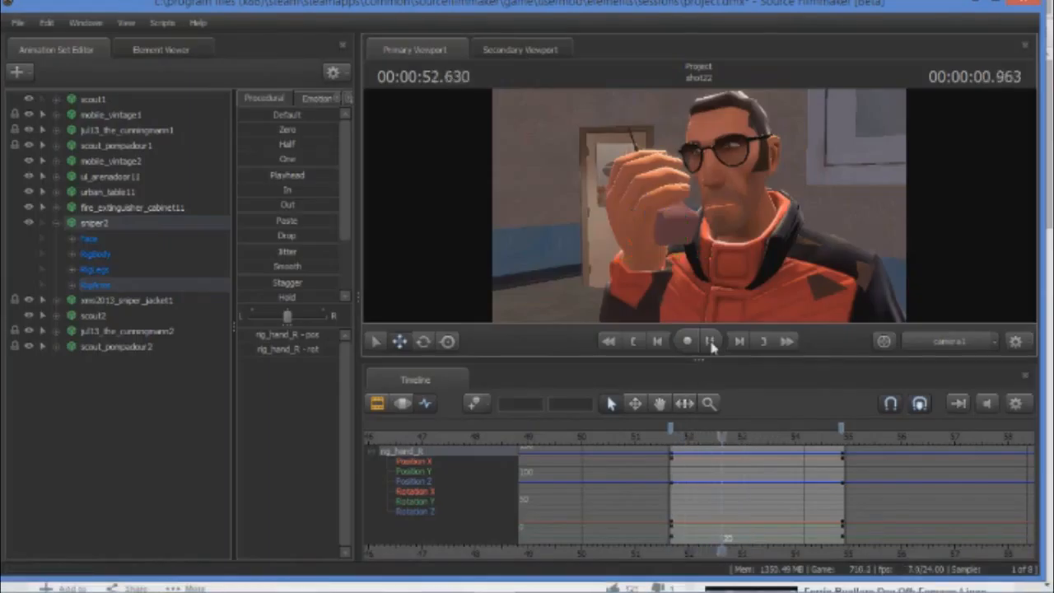
click(710, 340)
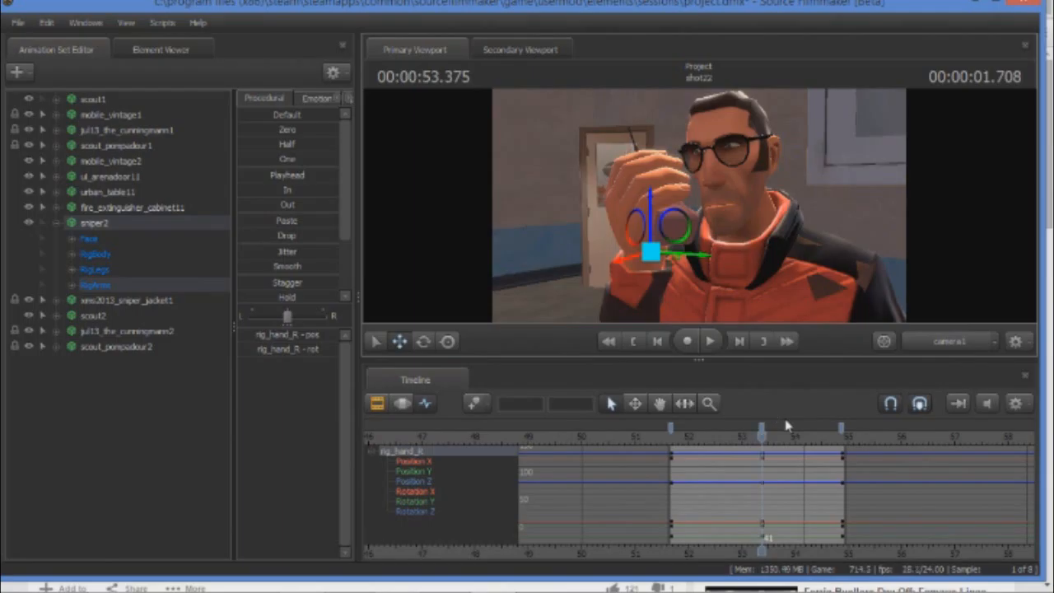
Switch to Chrome to study the actor's pose in the paused reference frame, and return to Source Filmmaker.
mouse_move(515, 592)
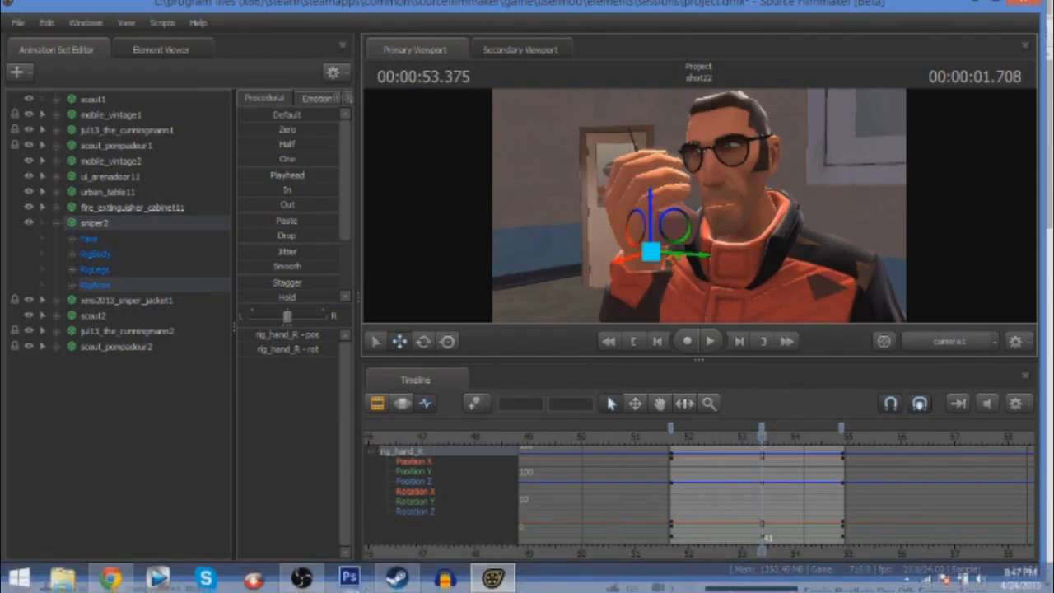
click(132, 578)
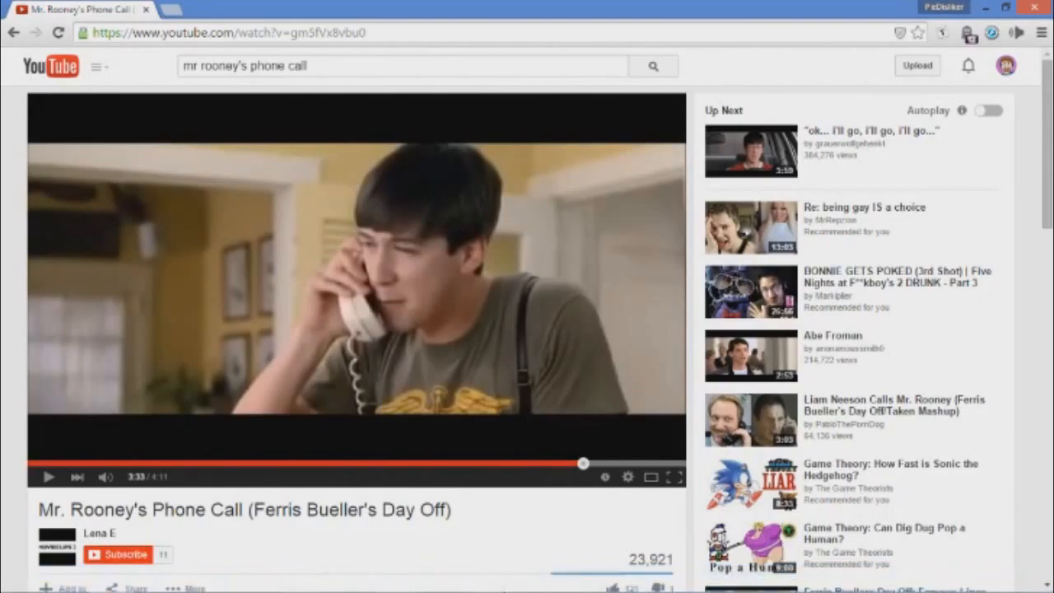
click(508, 584)
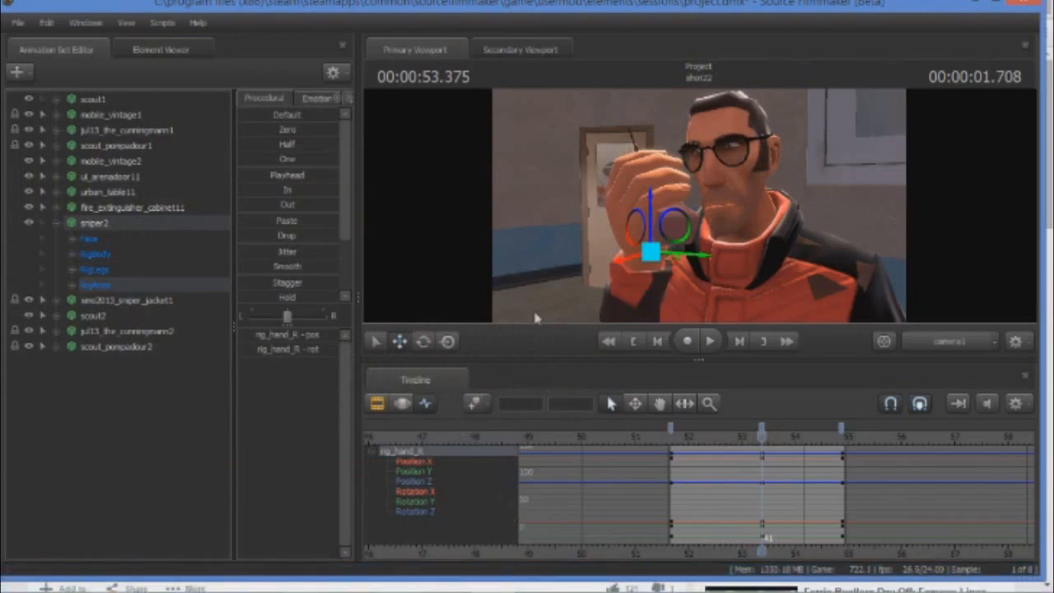
Select rig_chest in sniper2's RigBody and set keyframes at the shot start, 00:00:53.375 and 00:00:54.875.
click(71, 254)
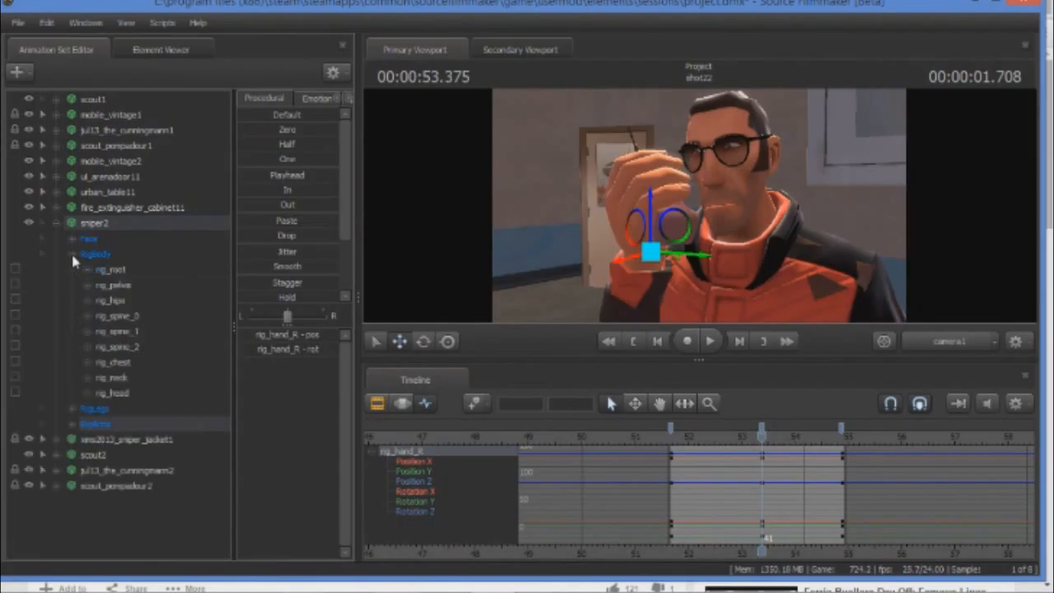
click(108, 366)
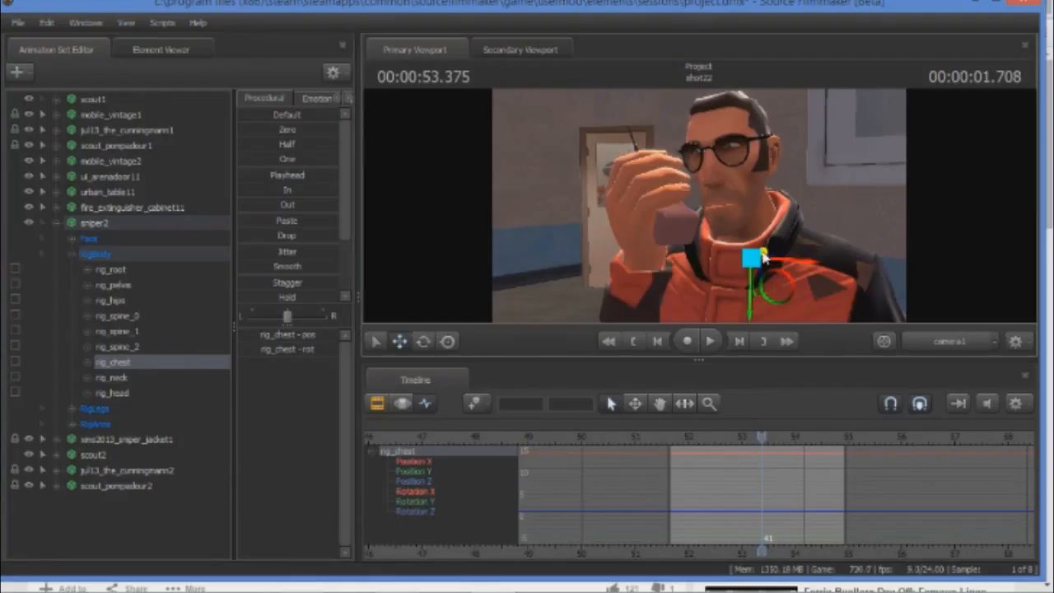
drag(762, 434, 671, 434)
key(m)
drag(674, 433, 774, 450)
drag(674, 452, 841, 466)
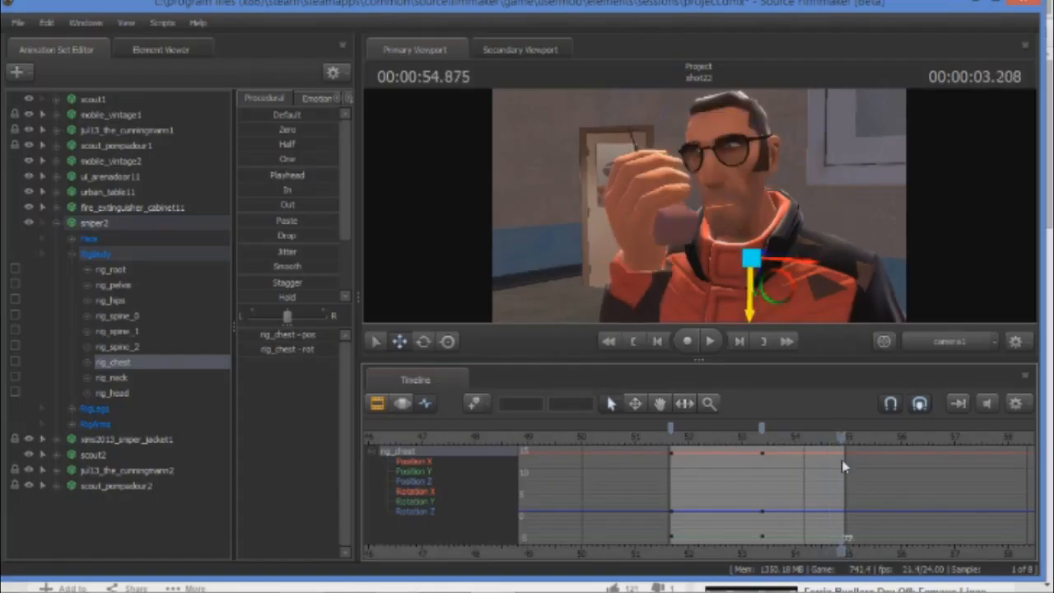
key(m)
At the middle keyframe, 00:00:53.375, move rig_chest slightly towards the raised hand.
drag(840, 436, 763, 425)
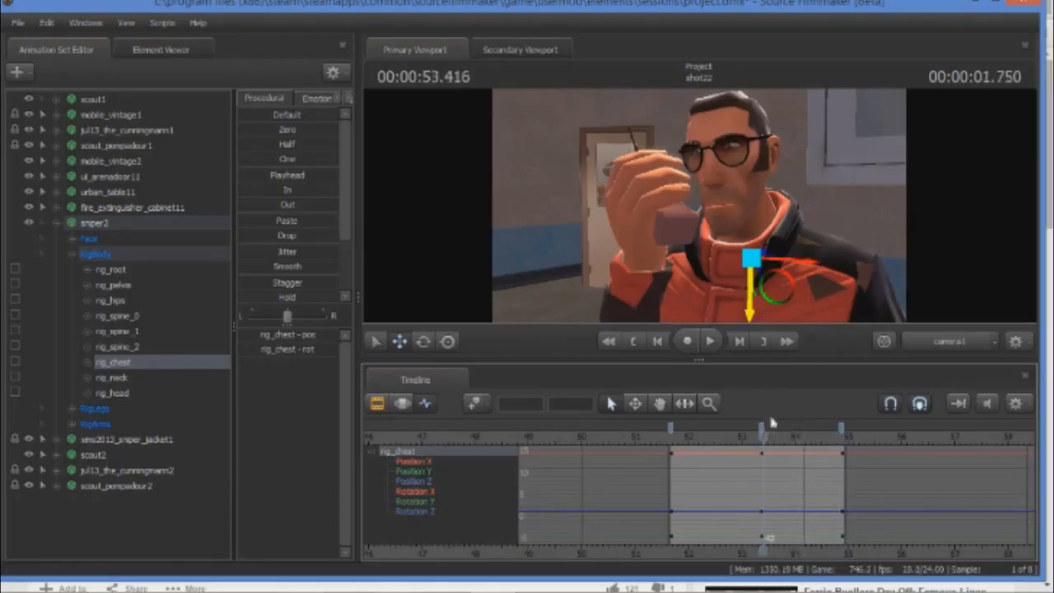
drag(764, 436, 762, 436)
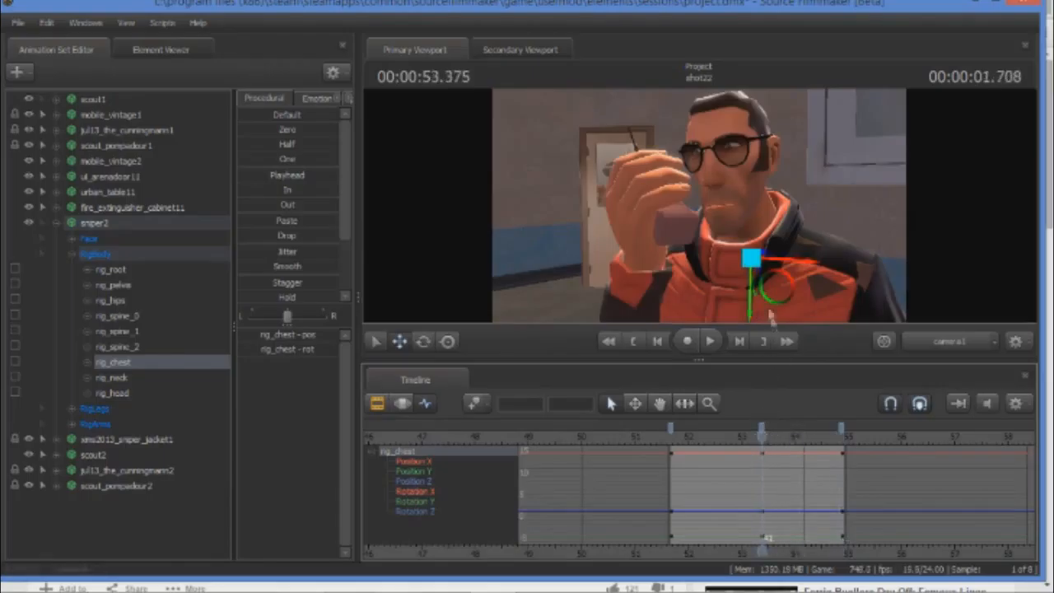
drag(764, 260, 761, 261)
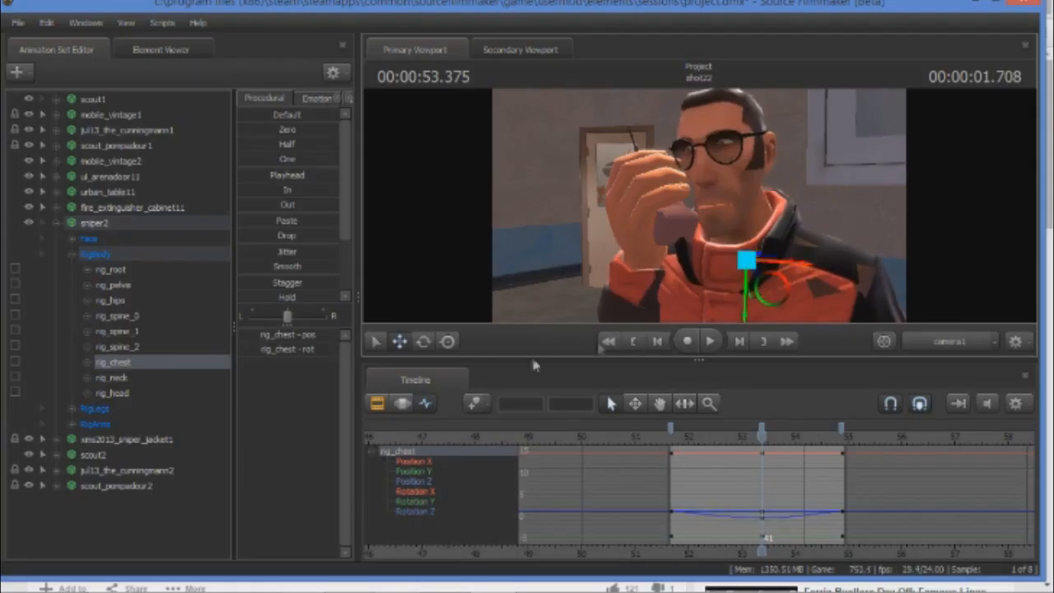
Compare the pose with the reference video in Chrome, and rotate rig_chest so the sniper leans towards his raised hand.
mouse_move(193, 590)
click(110, 579)
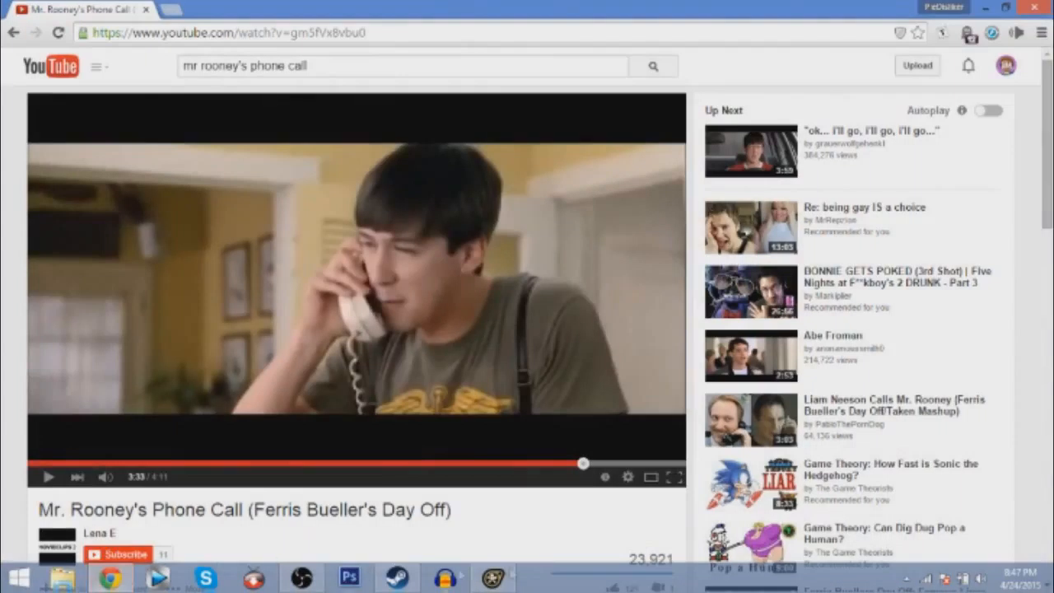
click(494, 576)
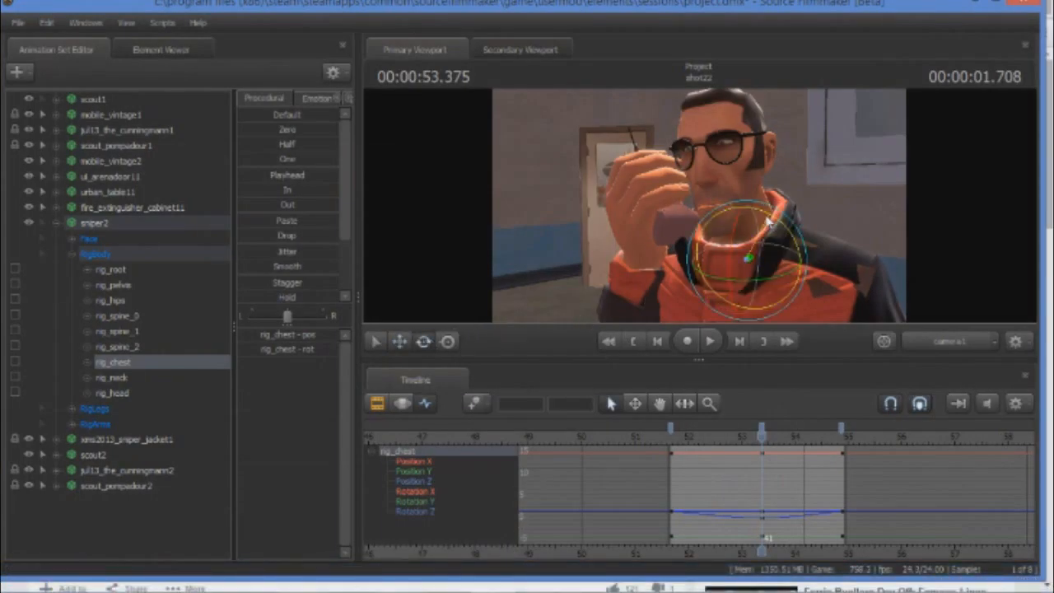
drag(769, 222, 768, 220)
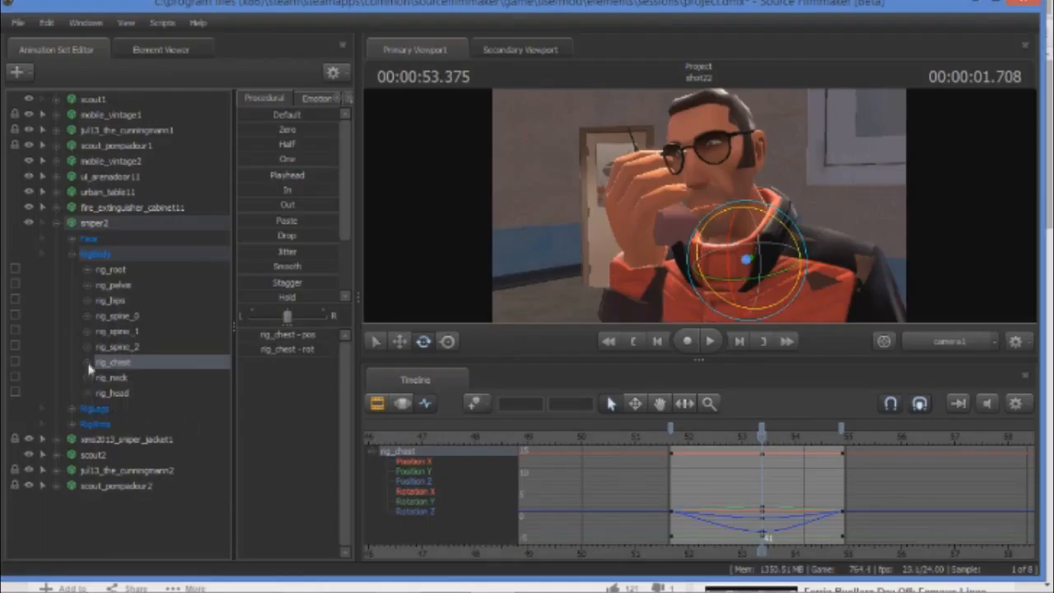
click(113, 578)
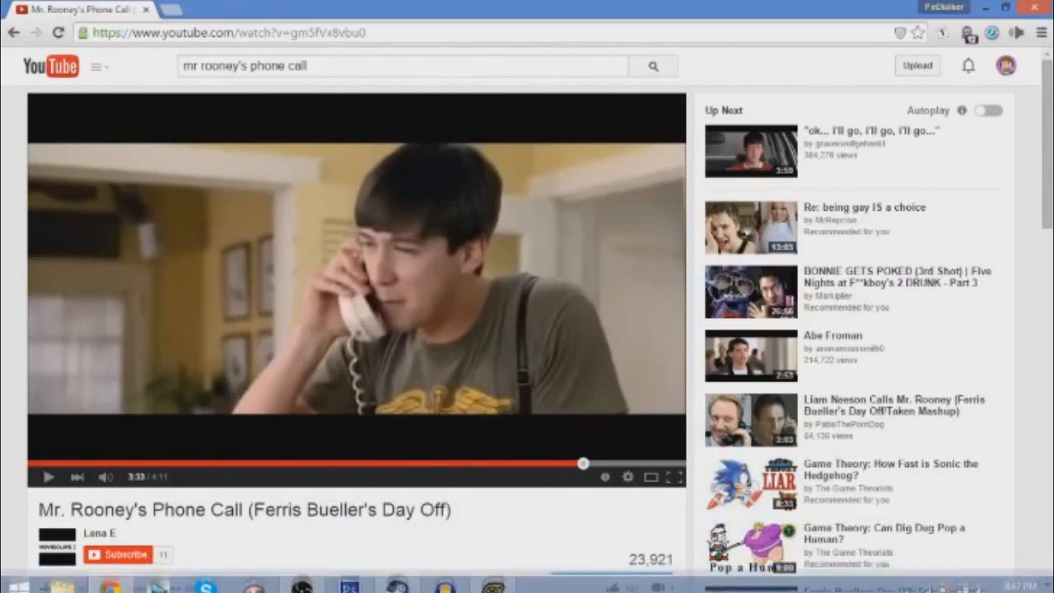
click(492, 578)
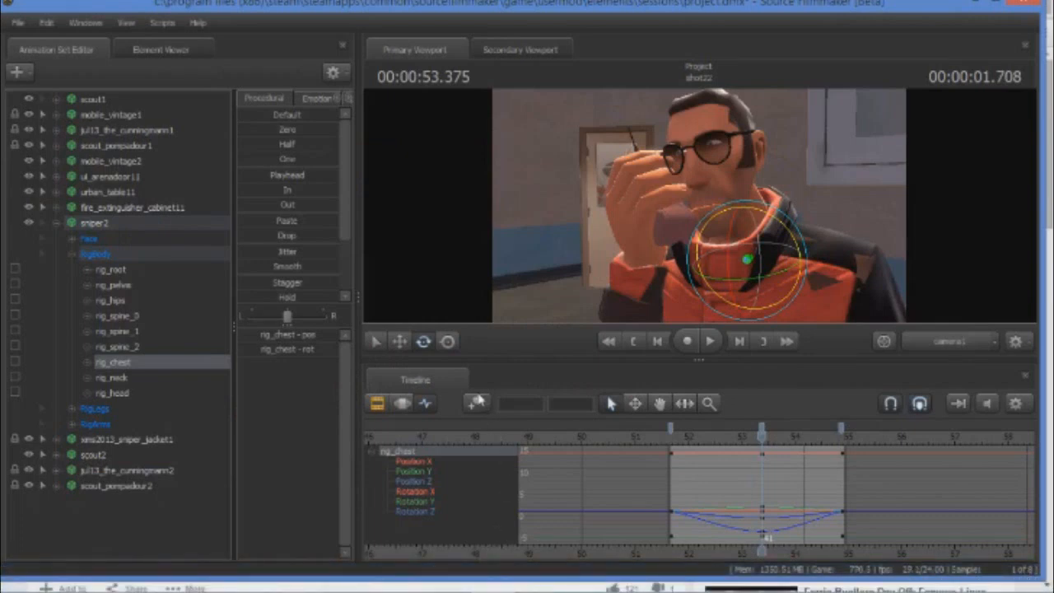
Select rig_hand_R in sniper2's RightArm and move it outward and slightly down from the face at the middle keyframe.
click(73, 425)
click(86, 435)
click(128, 471)
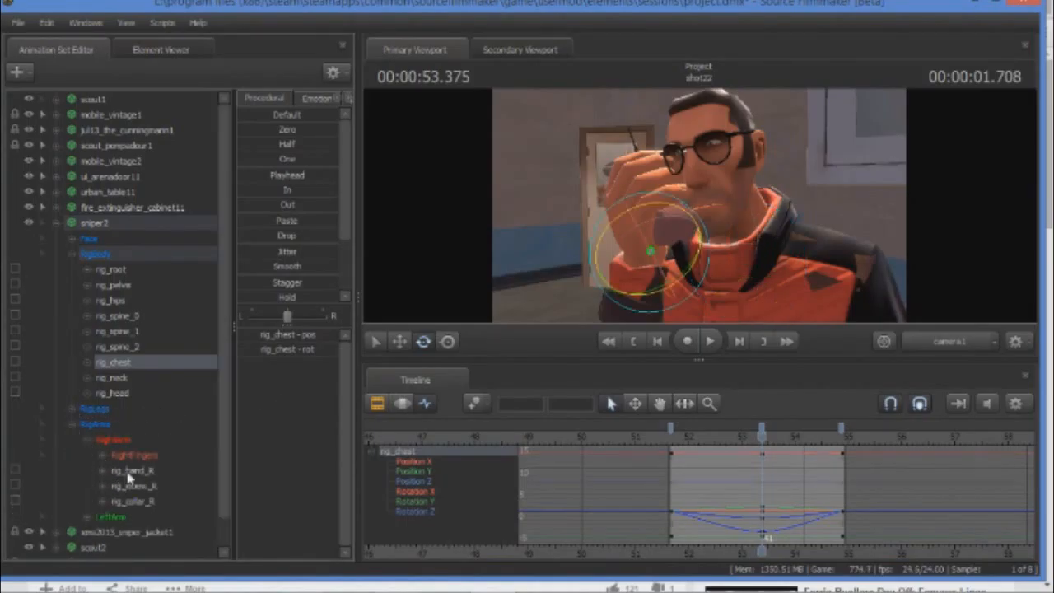
click(401, 342)
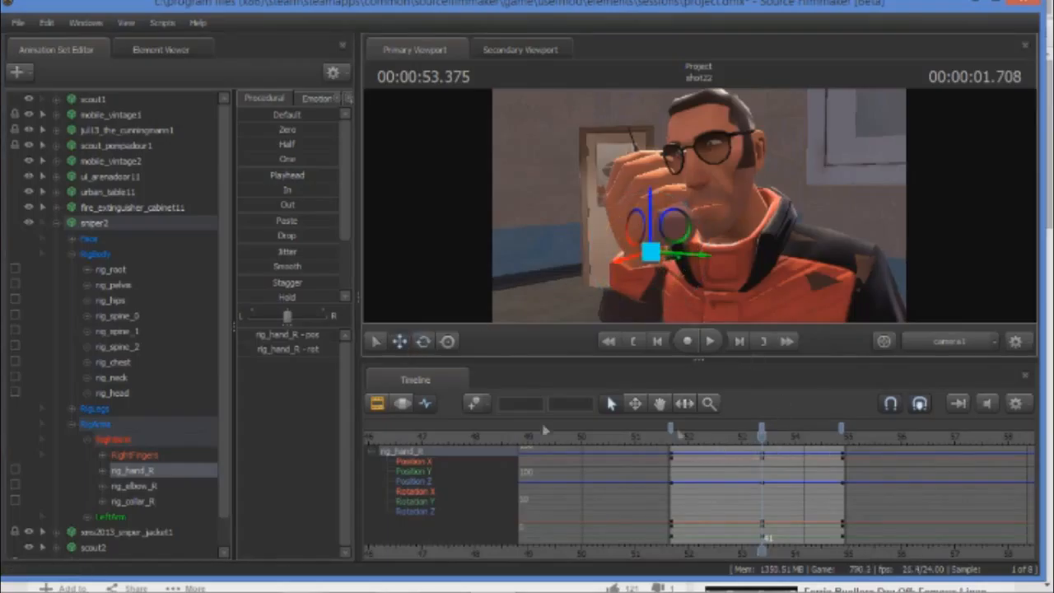
drag(680, 257, 624, 253)
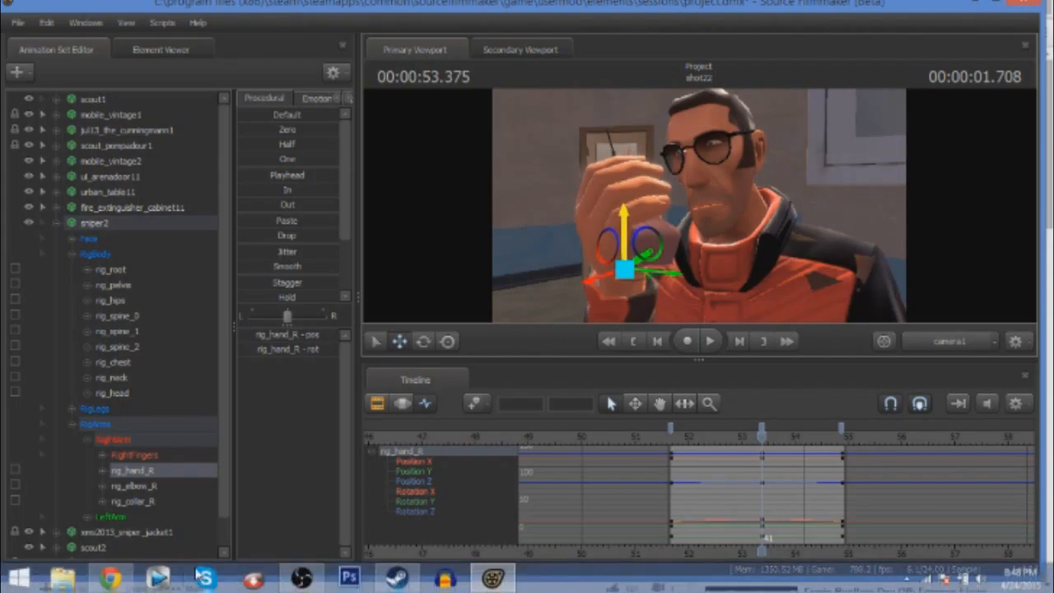
Check the hand against the reference video in Chrome, nudge rig_hand_R and rotate it to tilt the raised hand slightly.
click(116, 578)
click(492, 578)
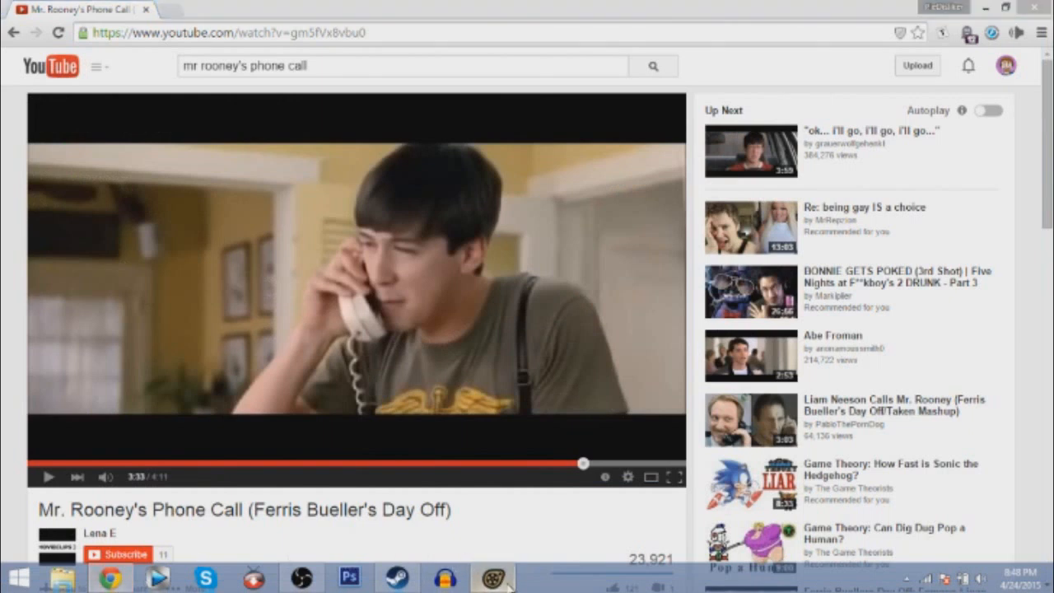
drag(599, 279, 598, 283)
click(423, 341)
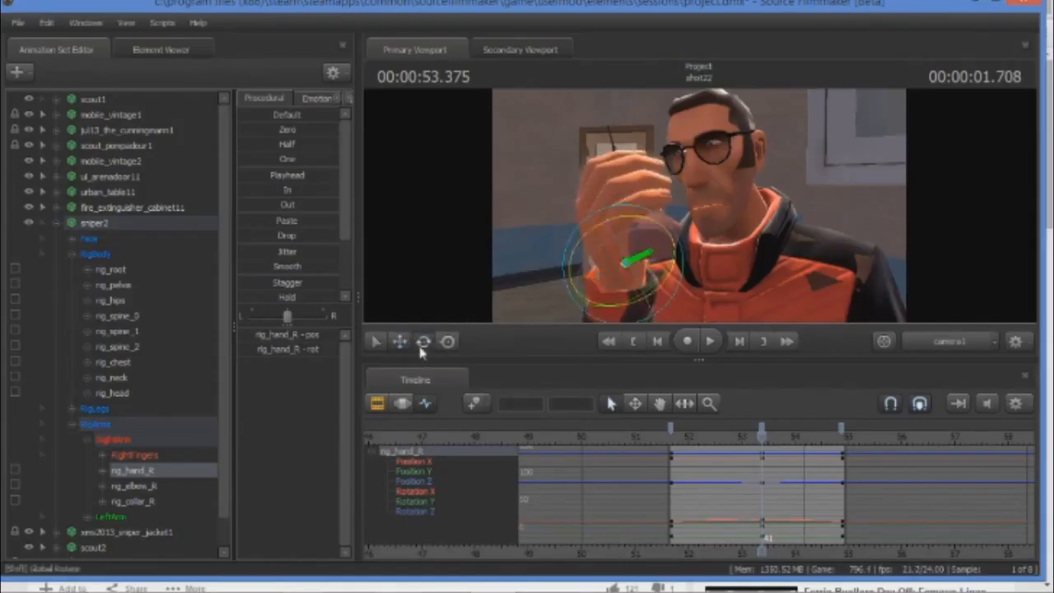
drag(613, 250, 617, 244)
drag(656, 216, 646, 220)
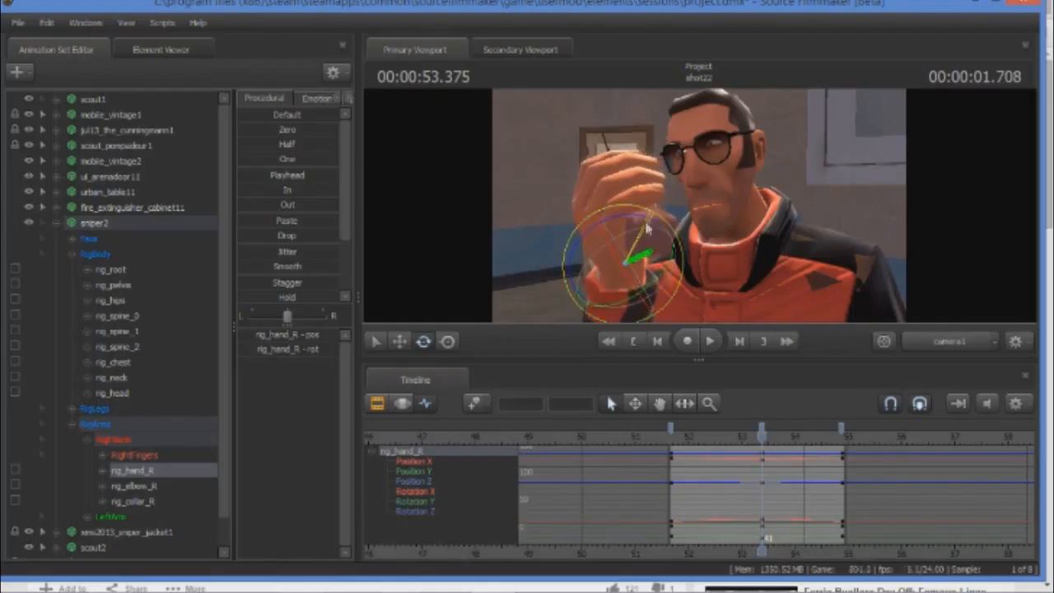
click(447, 341)
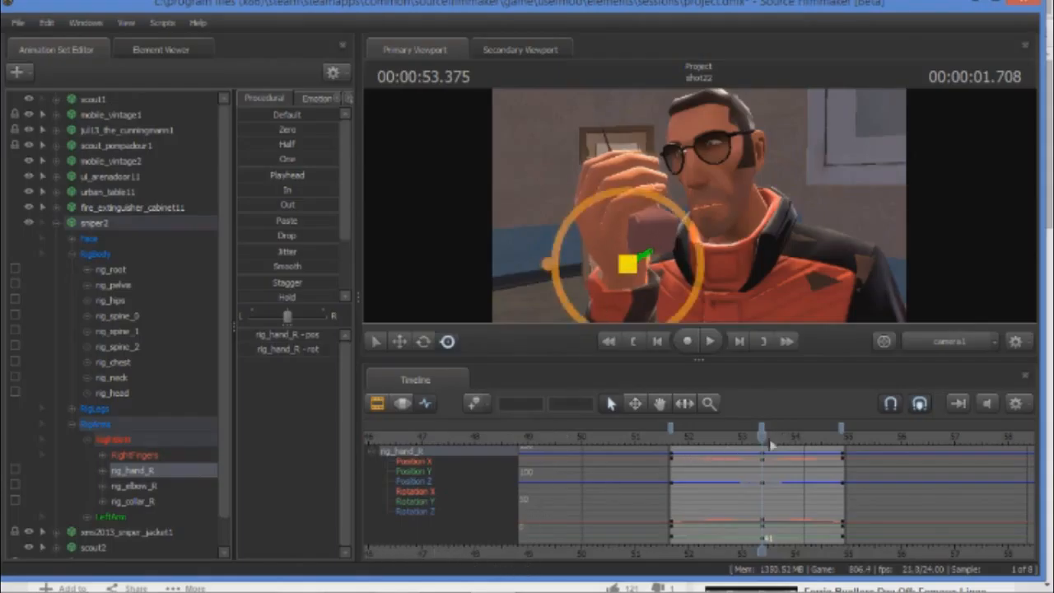
Switch to Chrome to examine the actor's head and hand in the reference frame, and return to Source Filmmaker.
click(111, 585)
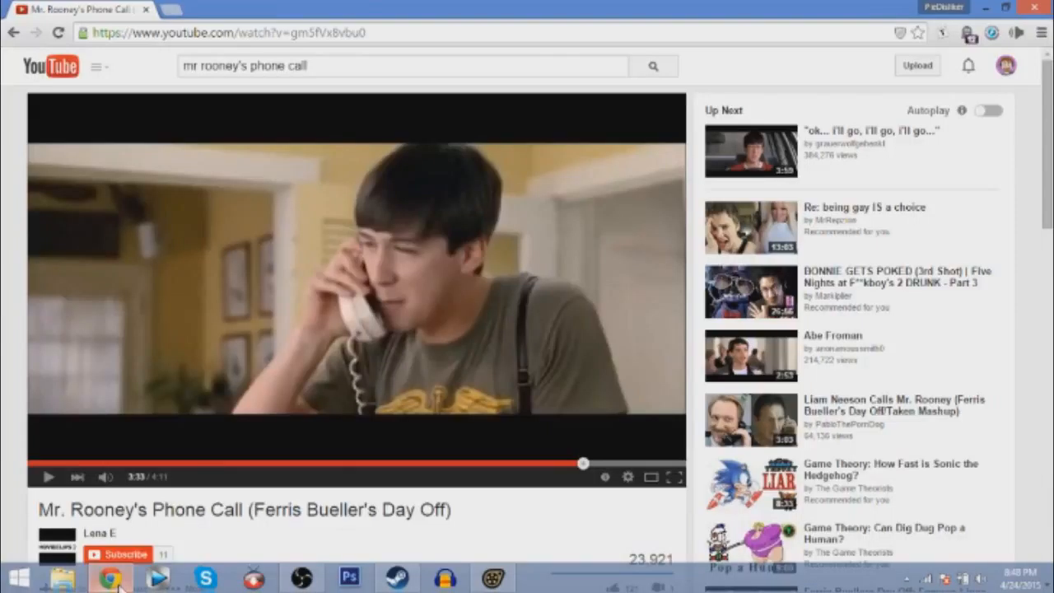
click(495, 585)
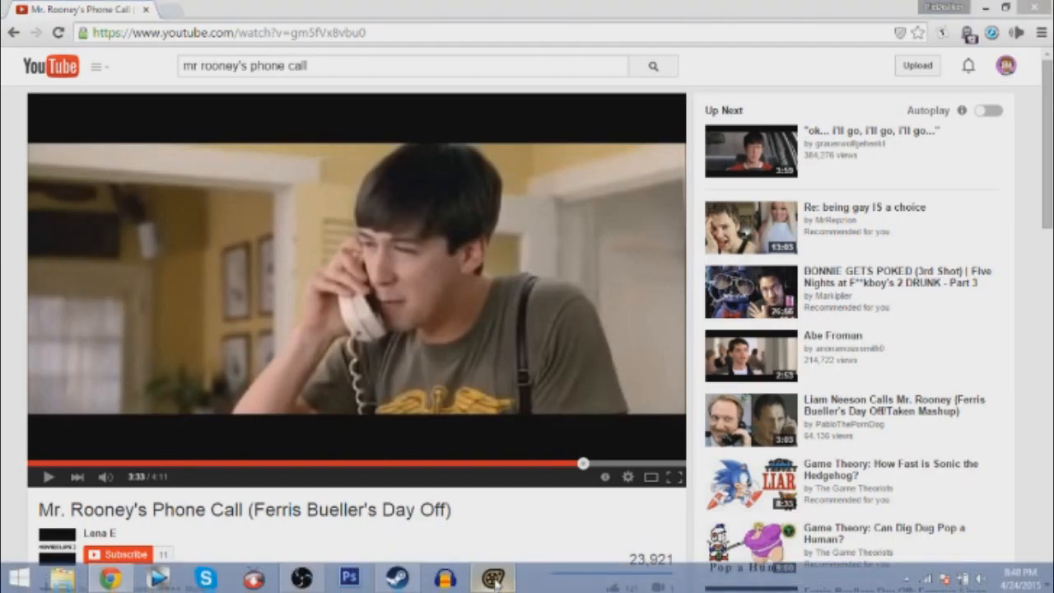
click(496, 581)
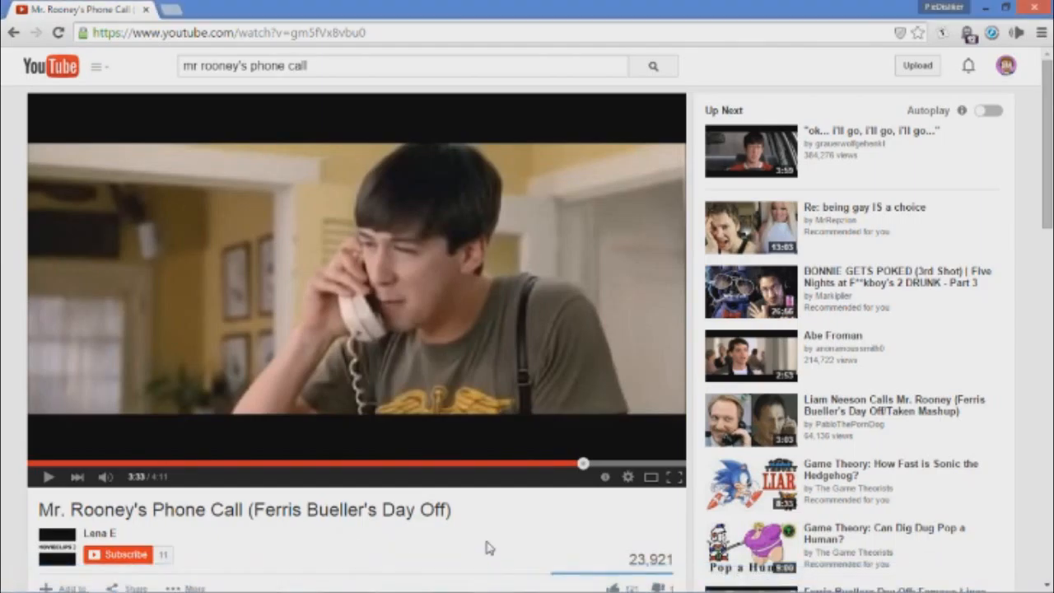
click(494, 581)
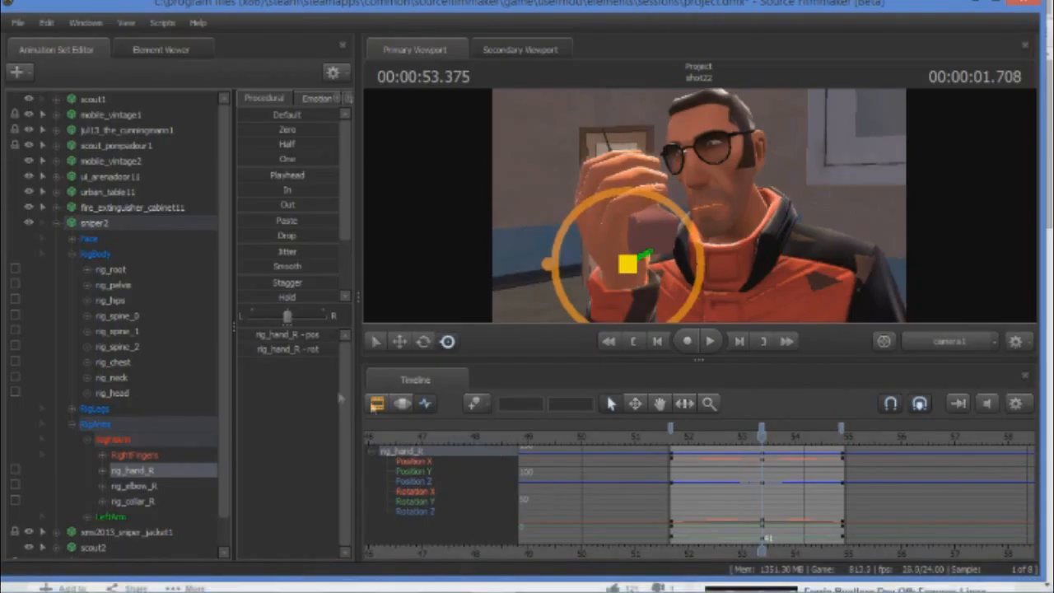
Select rig_head in sniper2's RigBody and set keyframes at the shot start, 00:00:53.375 and 00:00:54.875.
click(115, 394)
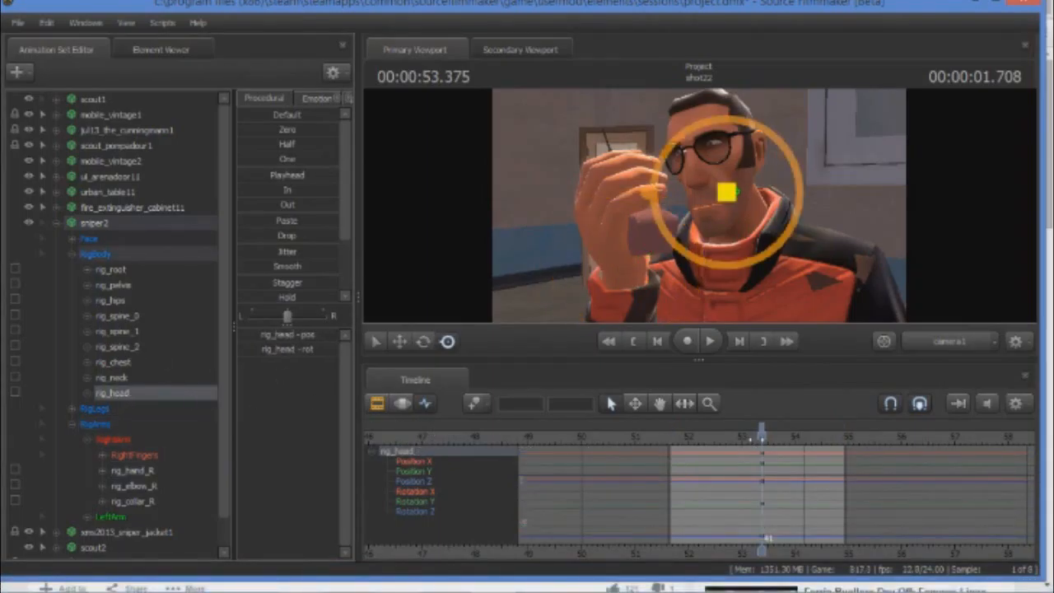
mouse_move(758, 436)
mouse_down()
mouse_move(671, 439)
mouse_move(841, 438)
mouse_move(760, 439)
mouse_up()
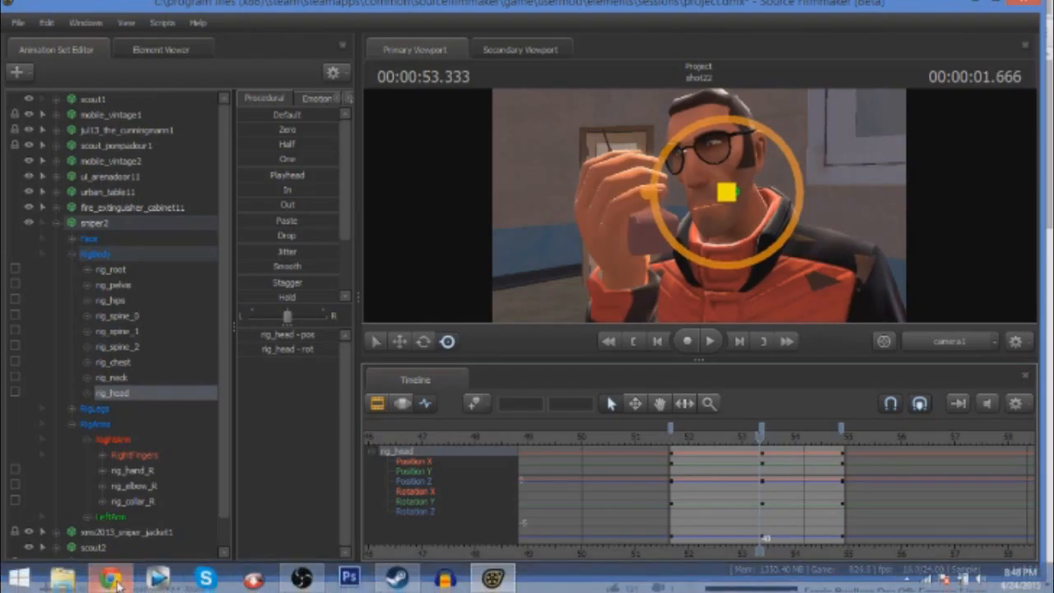
Check the actor's head in Chrome's reference video, and in Source Filmmaker rotate rig_head and lower it slightly at 00:00:53.375.
click(112, 586)
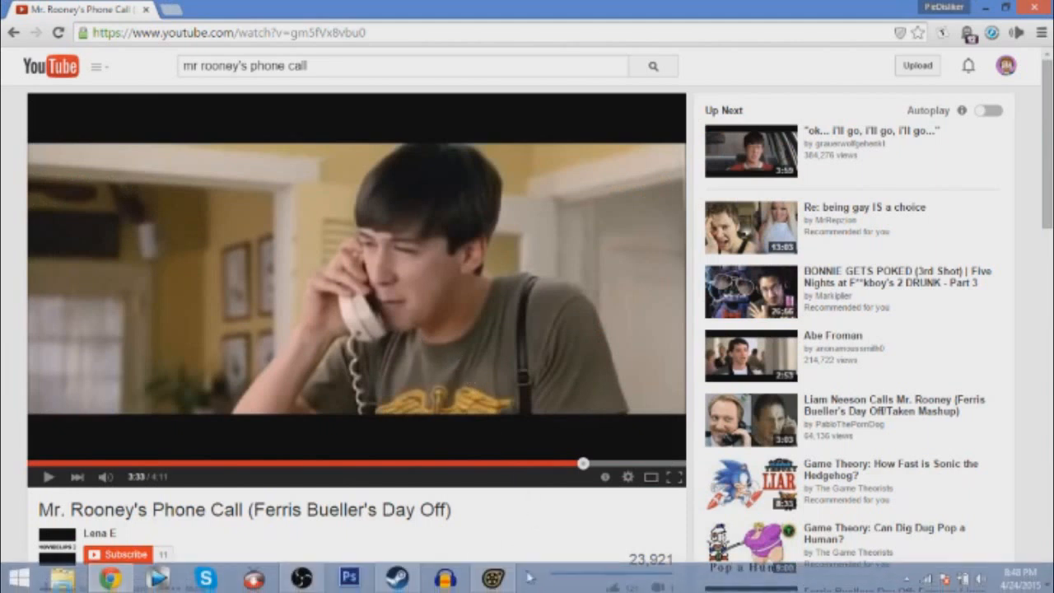
click(493, 586)
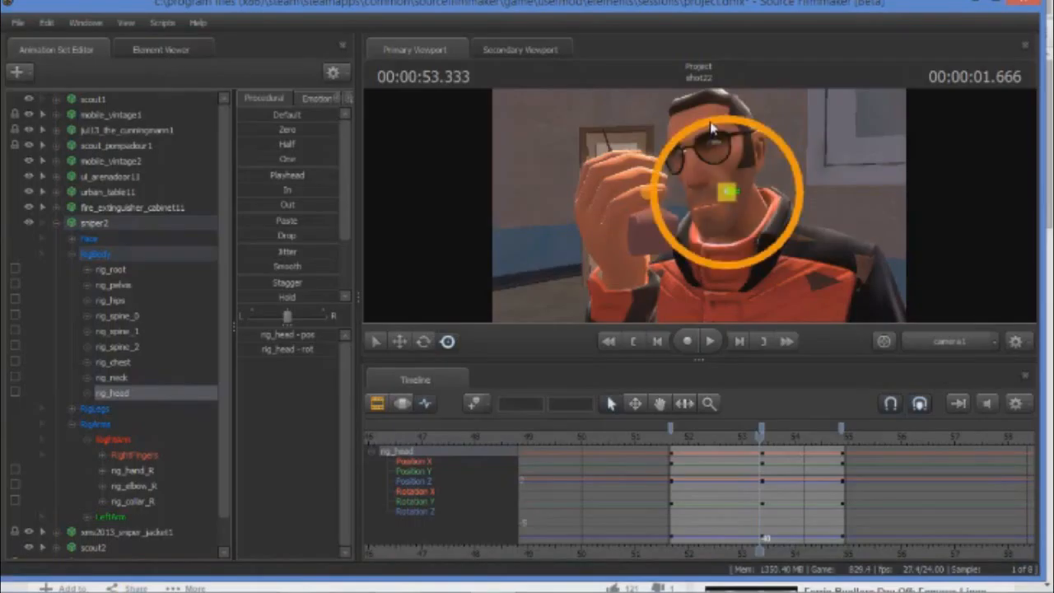
click(761, 436)
drag(704, 129, 723, 136)
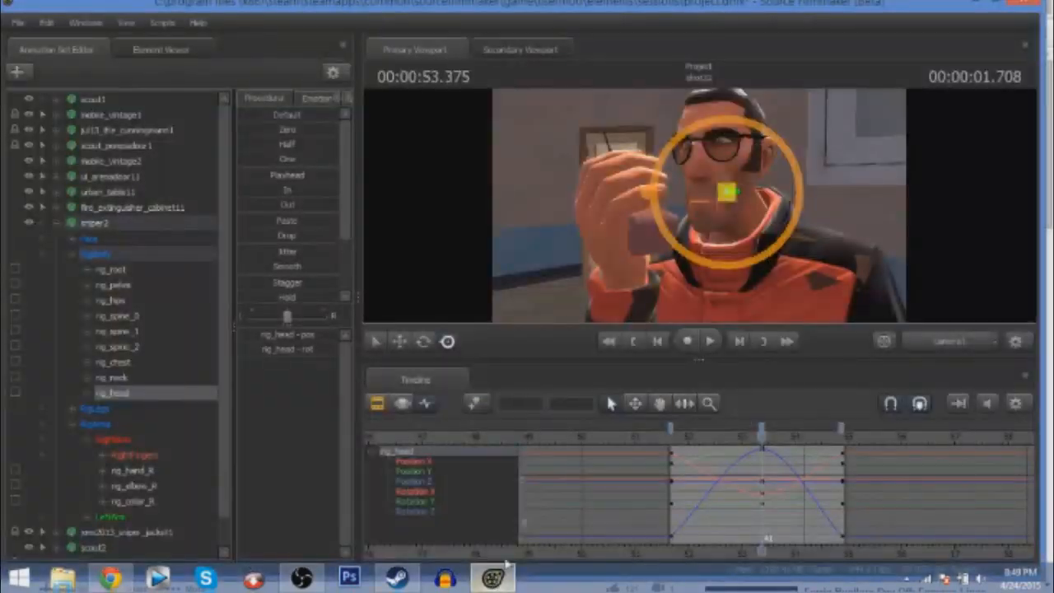
click(399, 341)
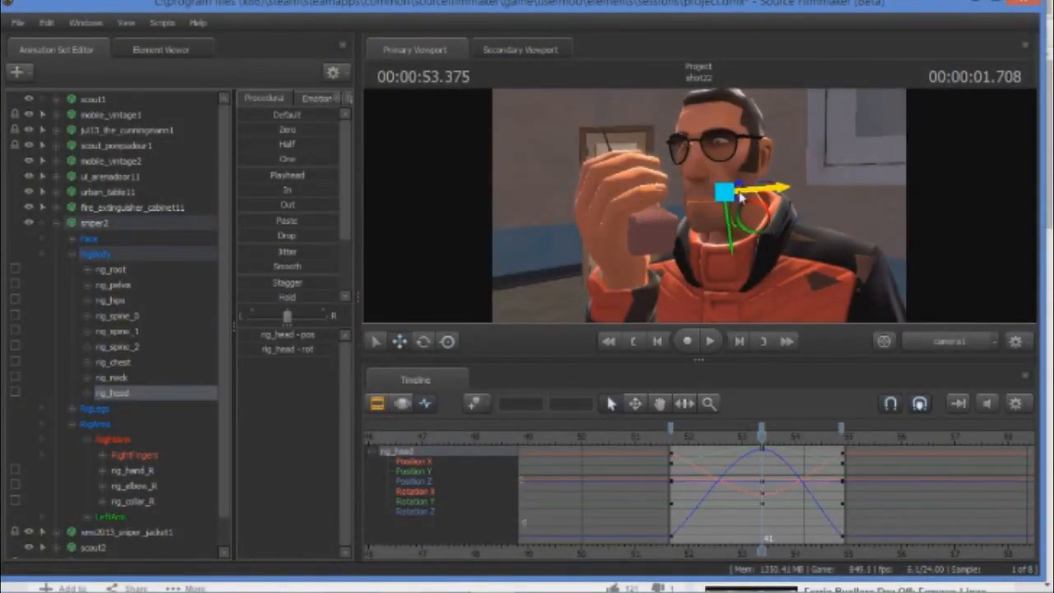
drag(730, 207, 731, 212)
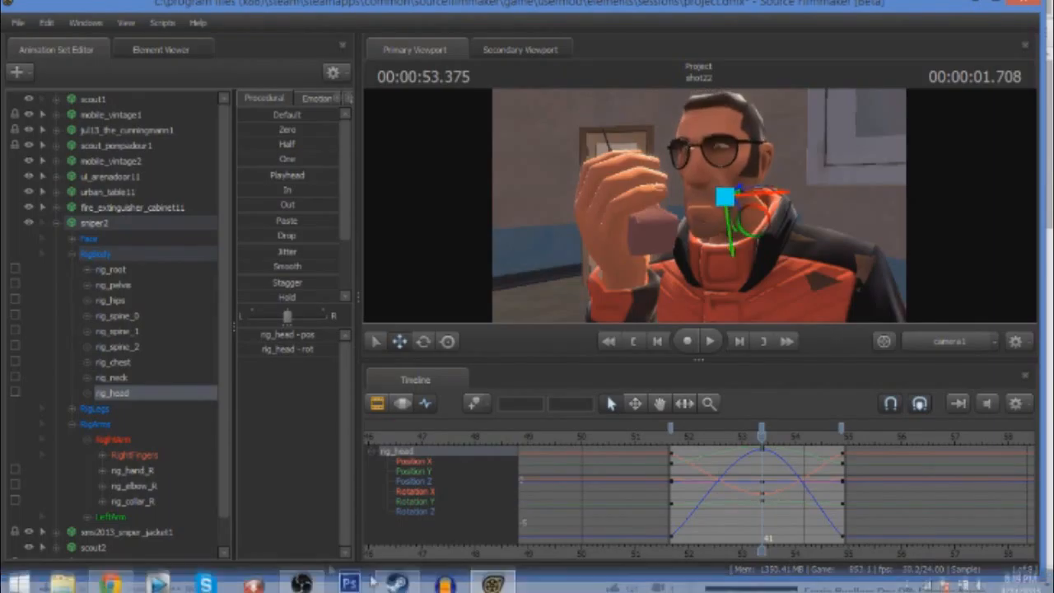
Compare with the reference frame in Chrome, return, and lower and slightly rotate sniper2's rig_chest at 00:00:53.375.
click(111, 576)
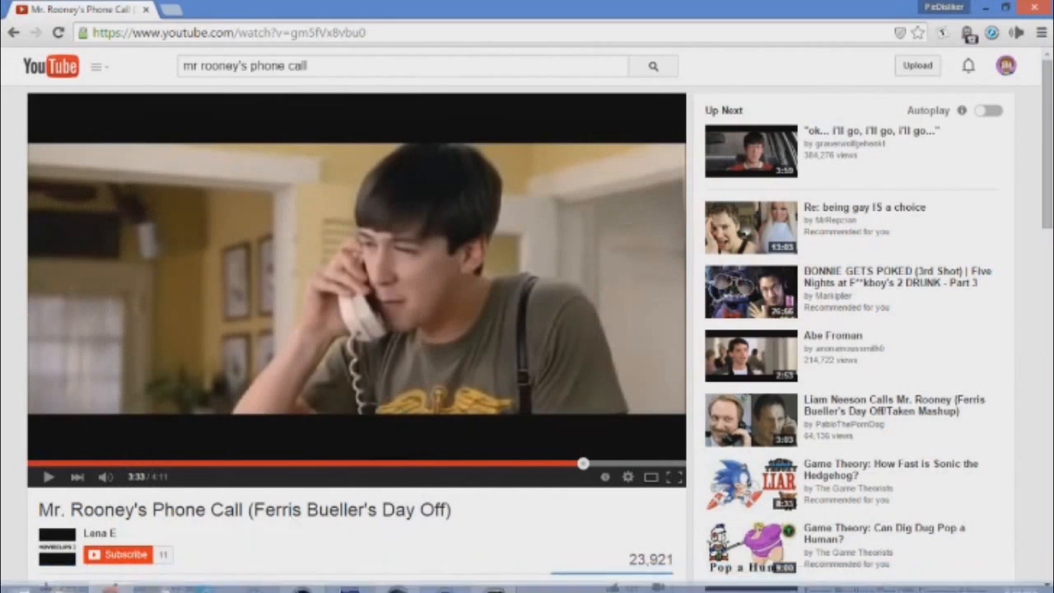
click(493, 576)
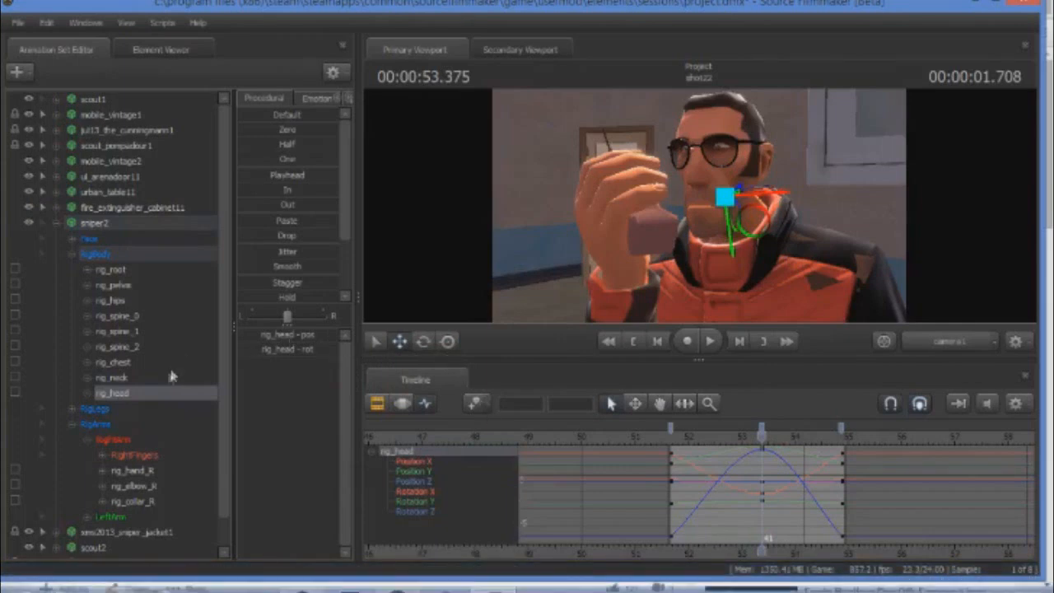
click(123, 364)
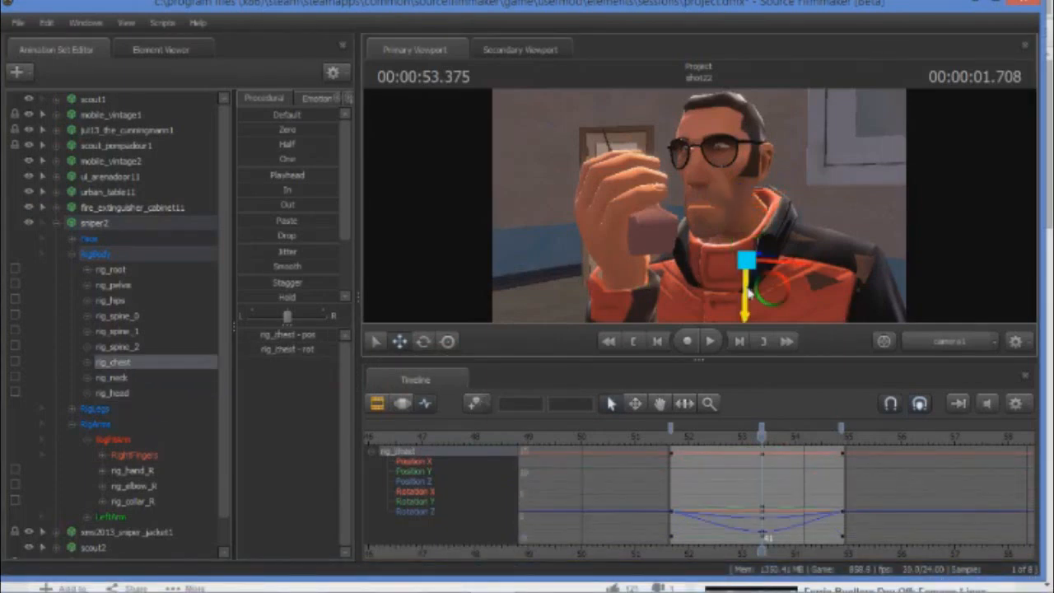
drag(748, 290, 749, 295)
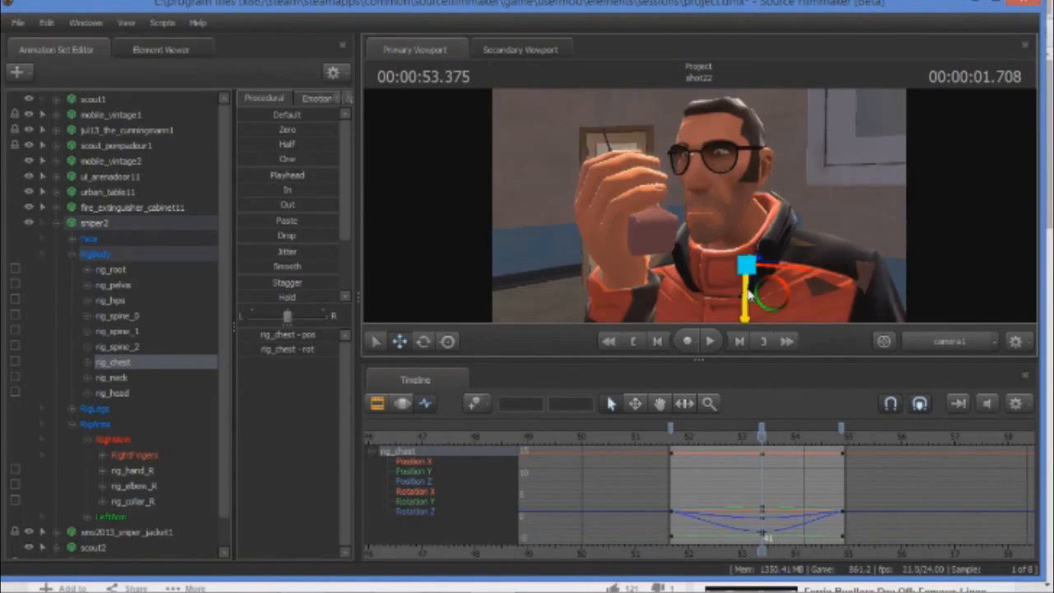
click(423, 341)
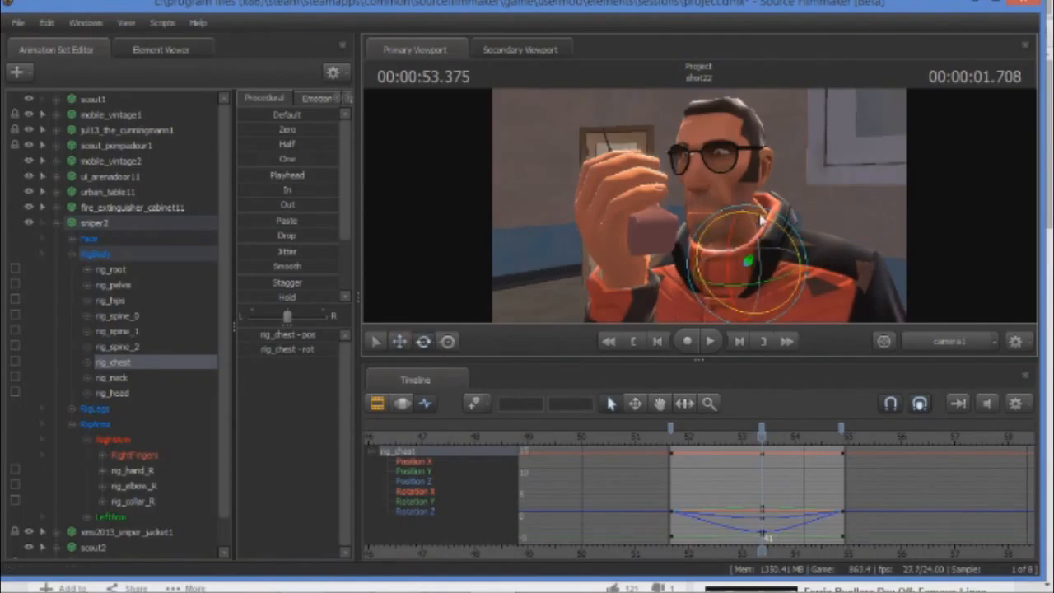
drag(760, 218, 759, 218)
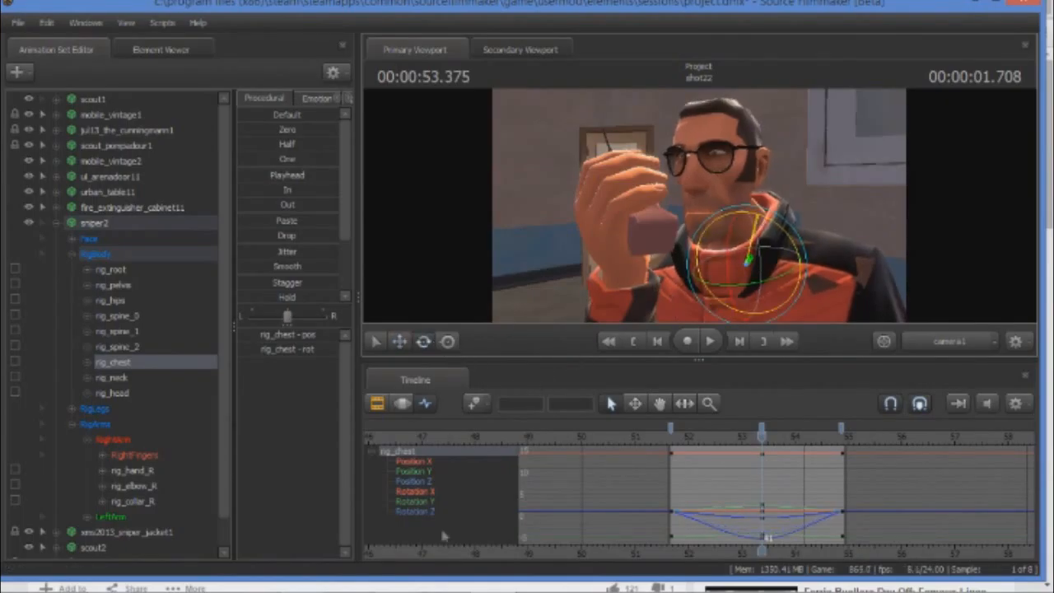
Switch to Chrome and replay the reference video from about 3:32 to examine the actor's lean during the phone call, and return to Source Filmmaker.
click(110, 578)
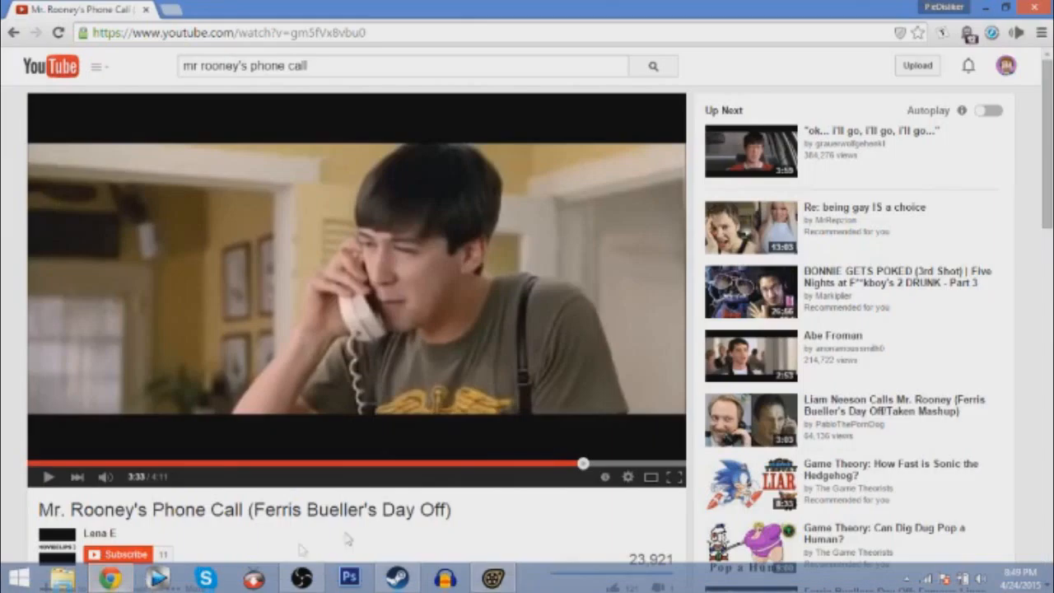
click(499, 578)
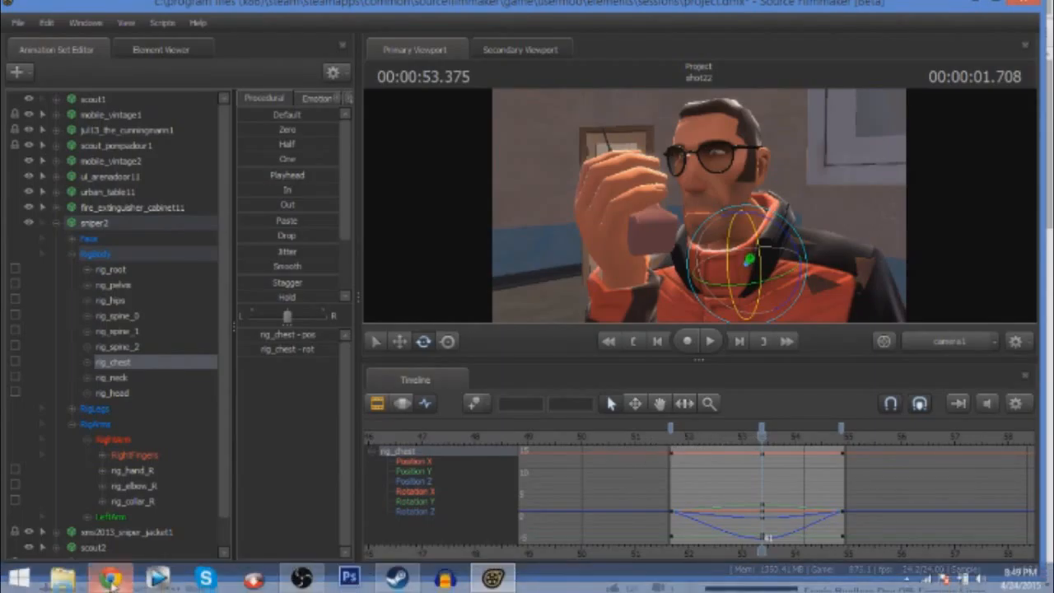
click(110, 578)
click(39, 478)
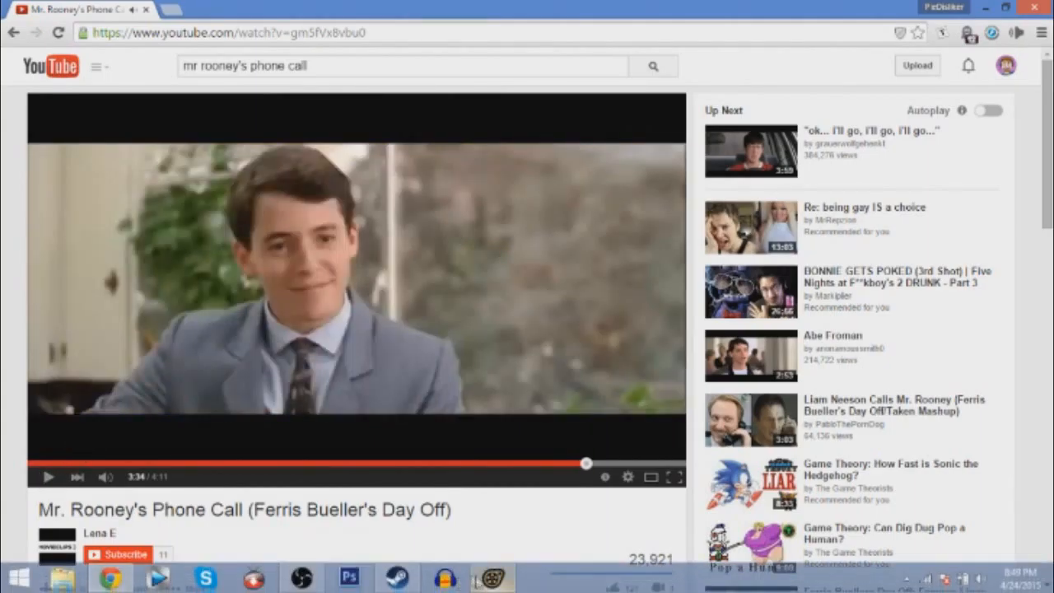
click(493, 578)
click(112, 578)
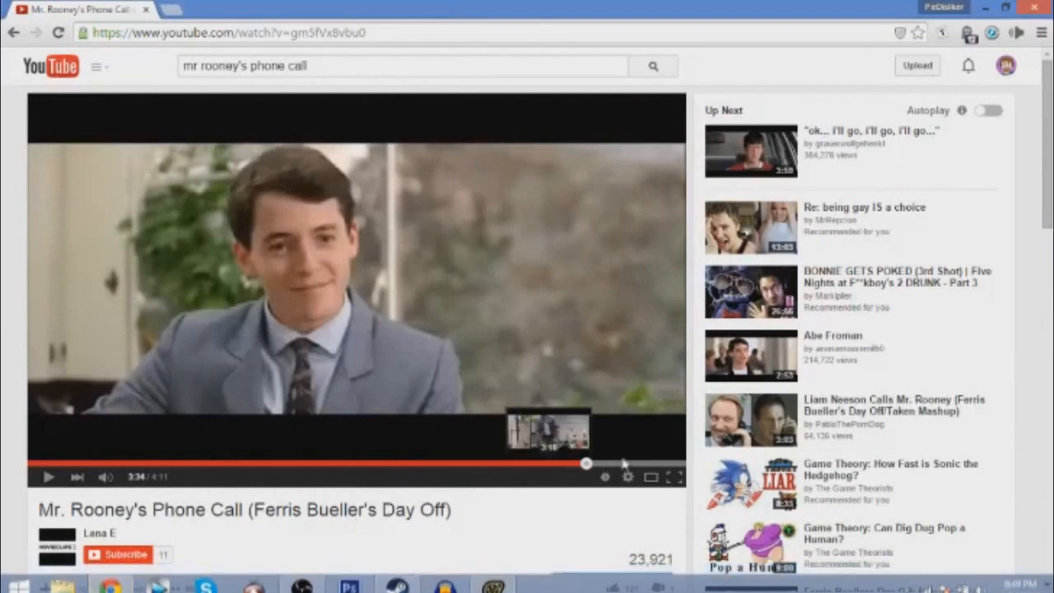
click(584, 464)
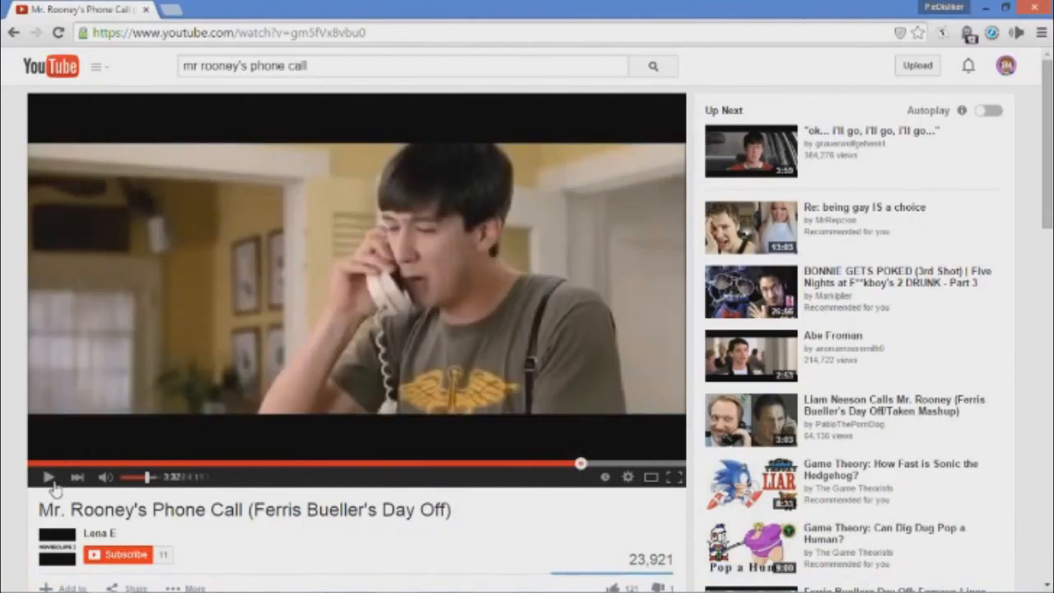
click(49, 479)
click(54, 483)
click(54, 484)
mouse_move(562, 587)
click(506, 586)
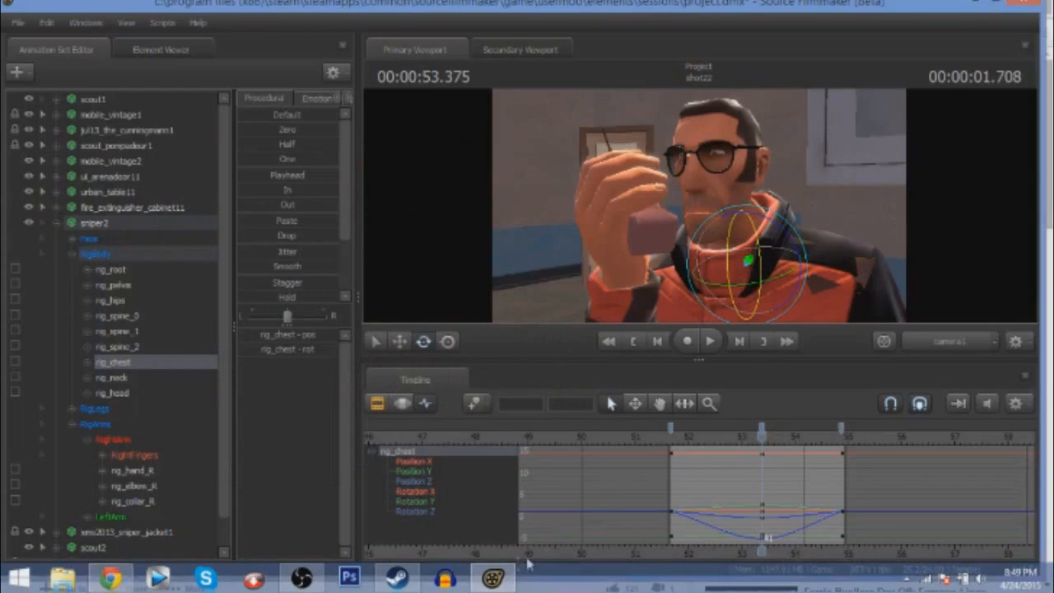
Scrub the shot to 00:00:54.875 and replay the reference video in Chrome, pausing at 3:34 to examine the actor's forward-leaning pose.
drag(763, 437, 828, 432)
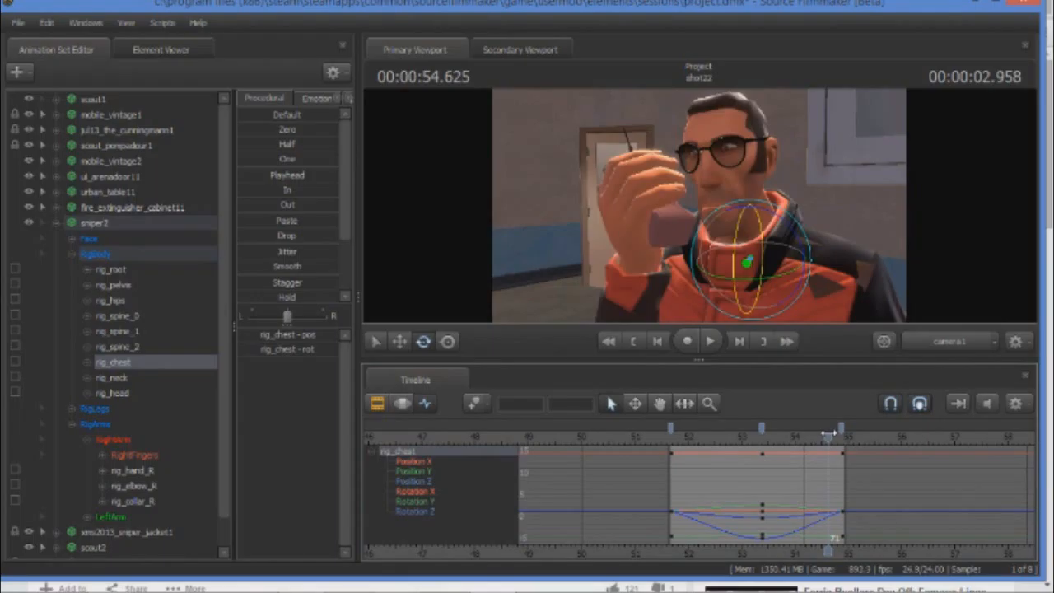
drag(828, 433, 841, 433)
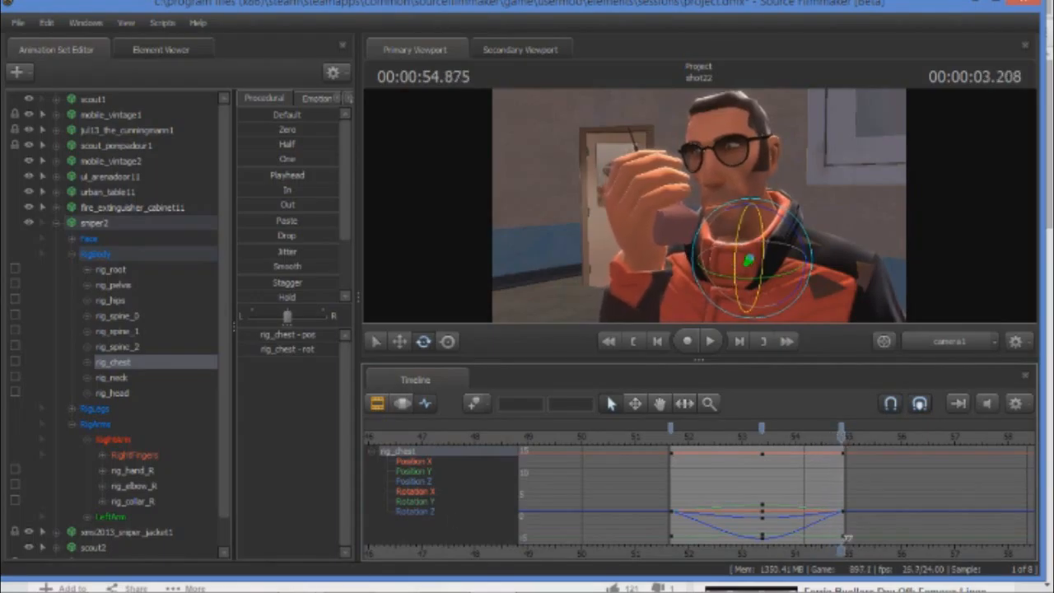
click(116, 579)
click(46, 484)
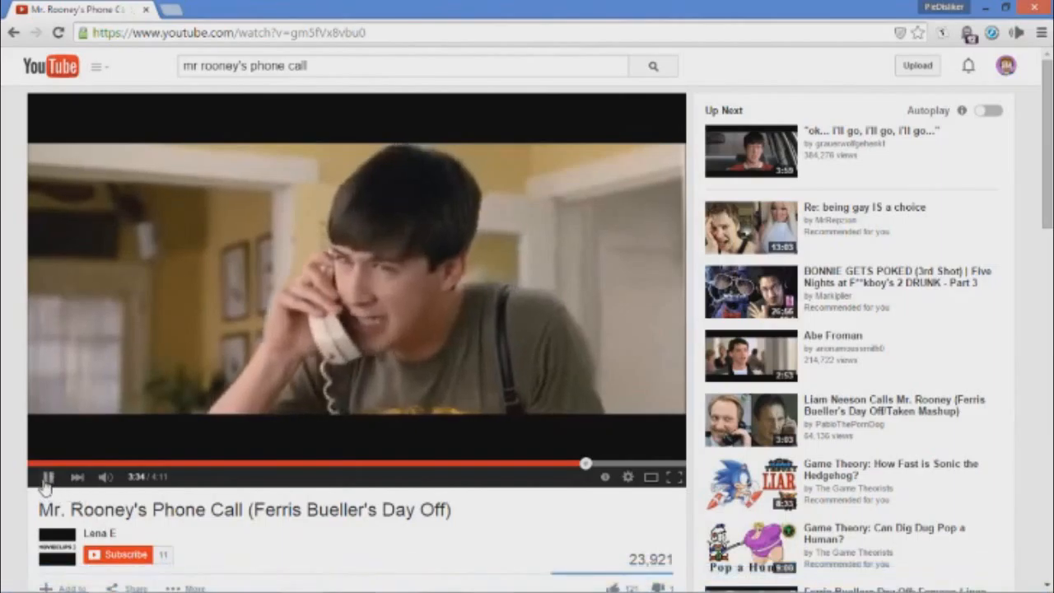
click(47, 478)
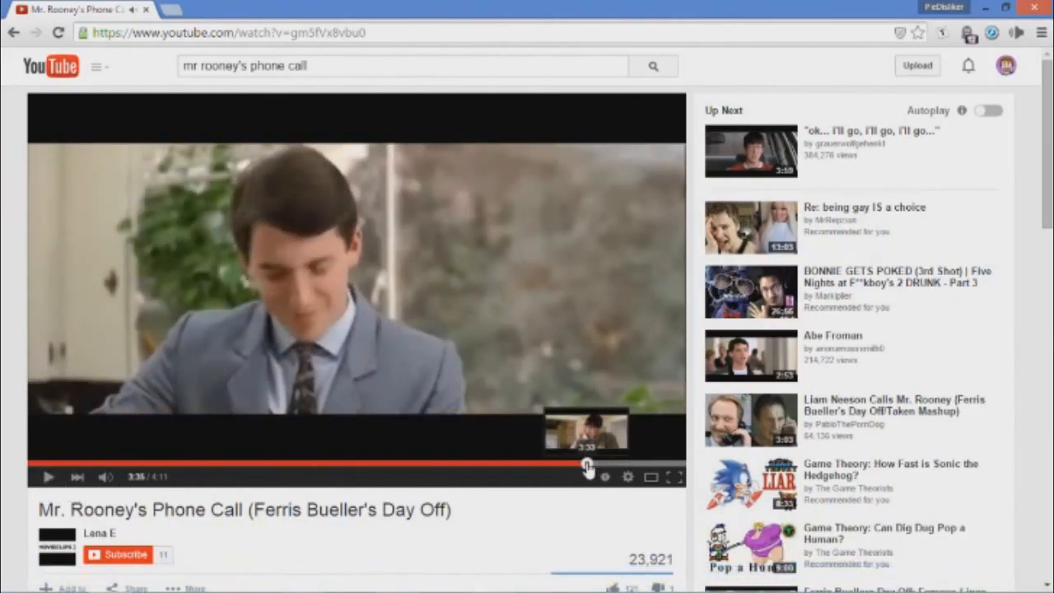
click(583, 464)
click(46, 479)
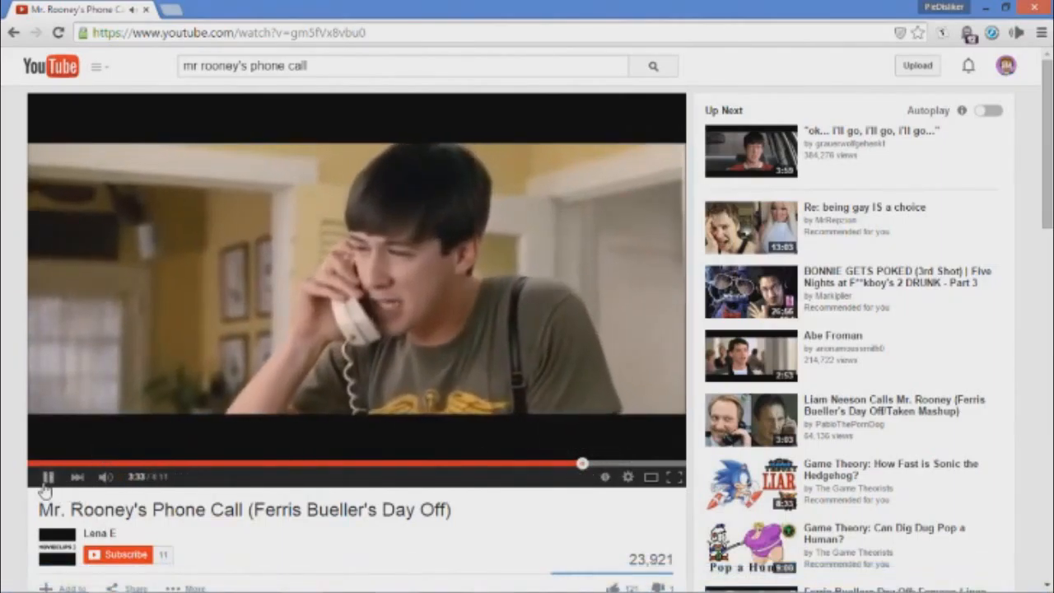
click(47, 479)
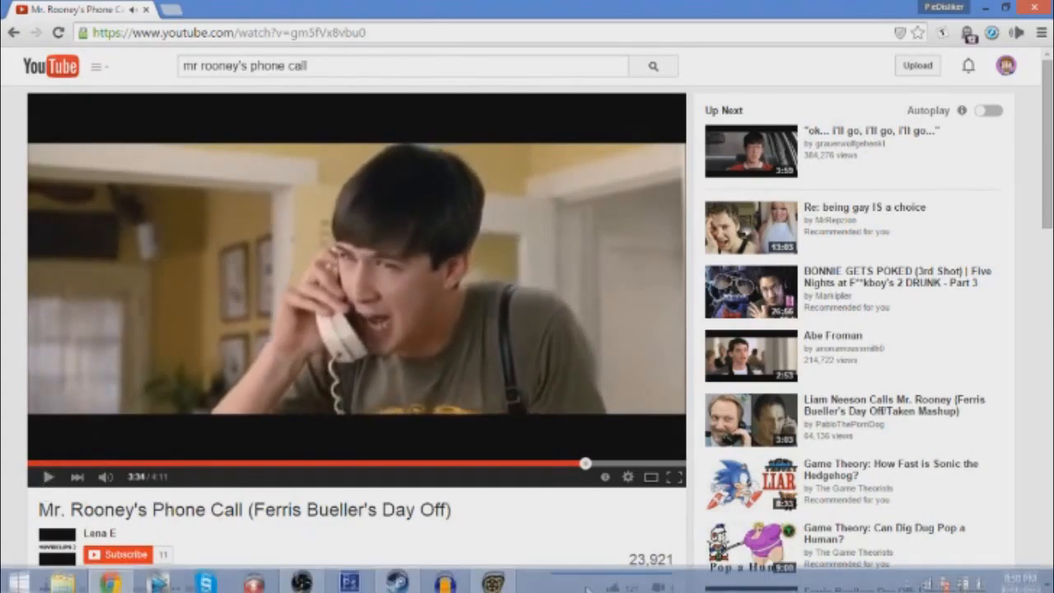
Return to Source Filmmaker and set keyframes on rig_chest, rig_head and rig_hand_R at 00:00:54.375.
click(493, 586)
drag(841, 435, 814, 430)
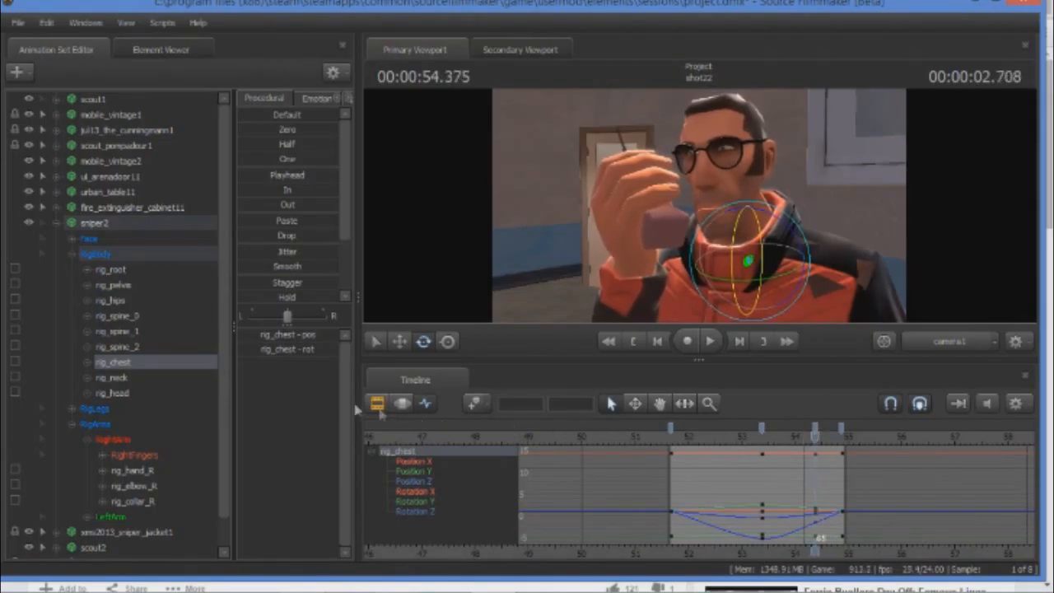
click(123, 394)
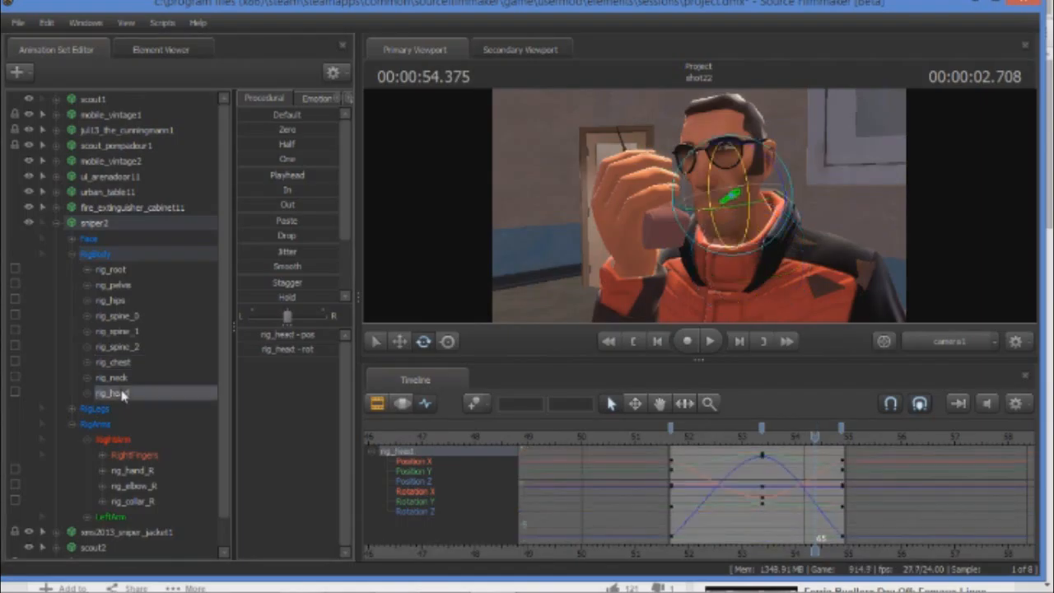
click(134, 471)
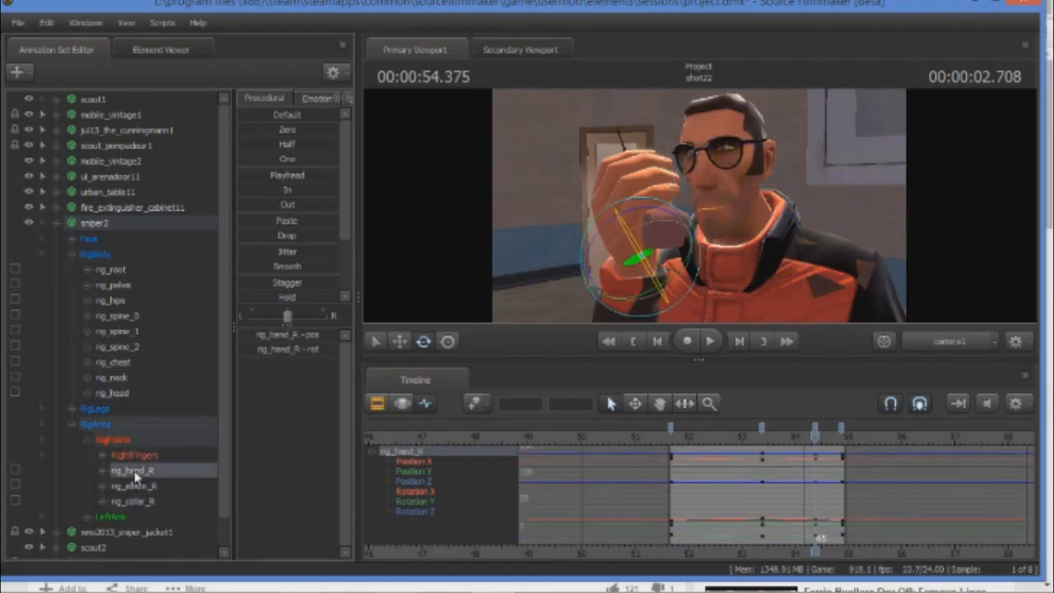
Check the 3:34 reference frame in Chrome, and lower sniper2's rig_chest and rig_hand_R at the 00:00:54.375 keyframe to follow the actor's lean.
click(116, 577)
mouse_move(492, 581)
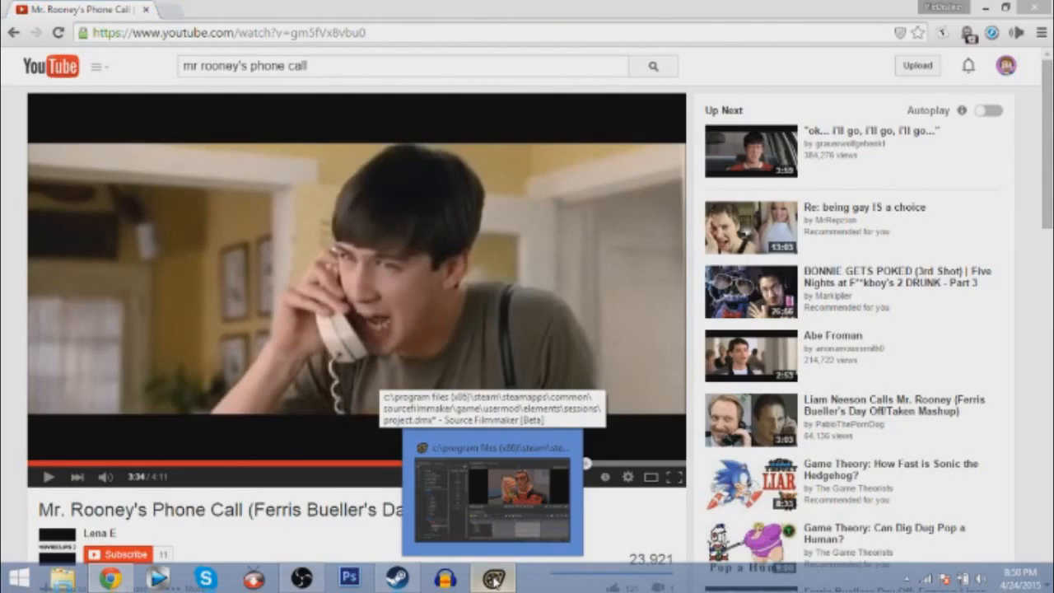
click(492, 578)
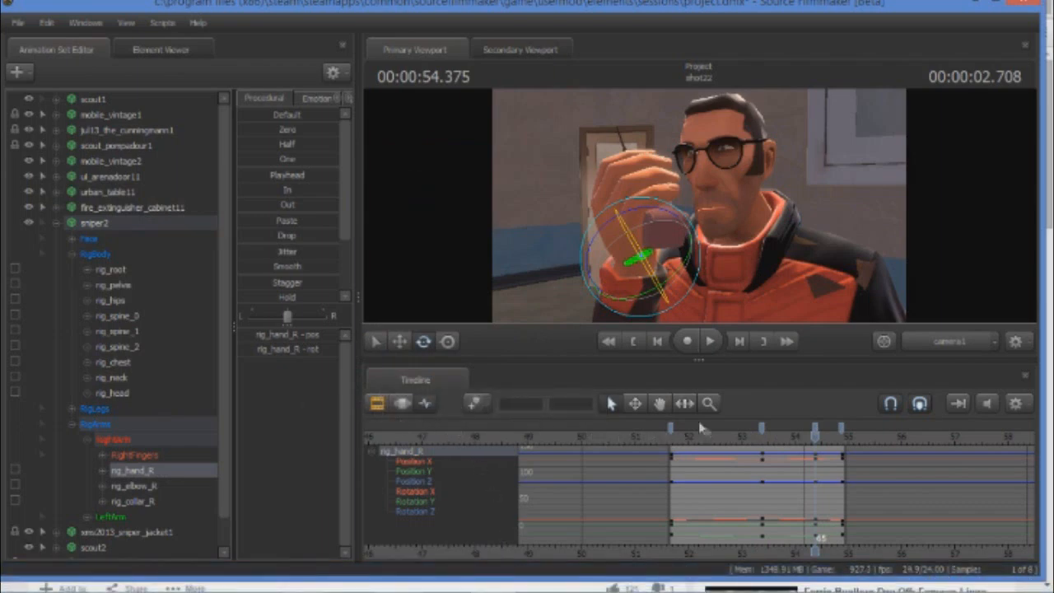
click(116, 364)
click(399, 341)
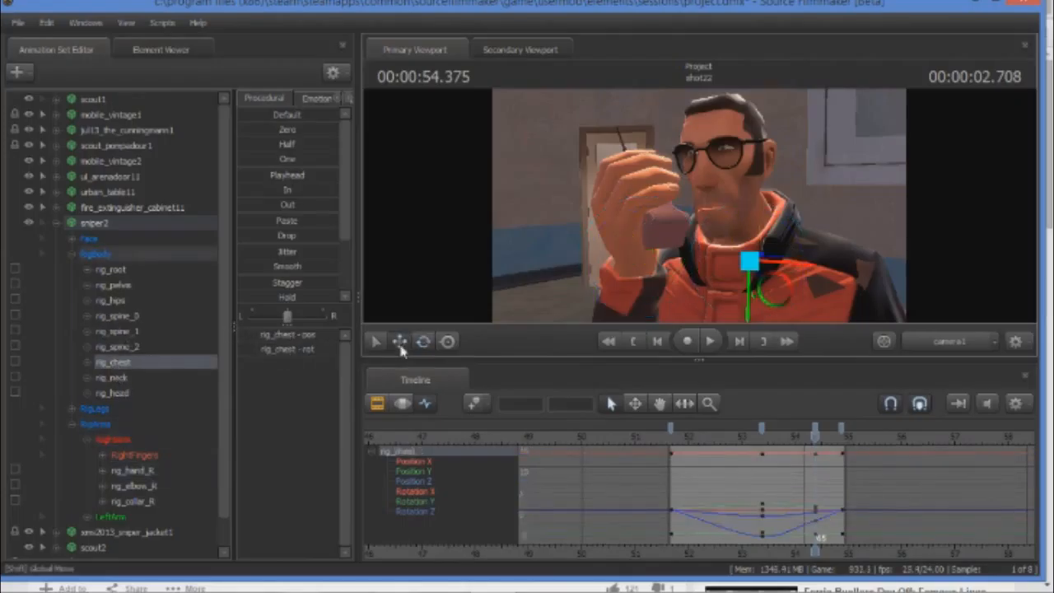
drag(750, 303, 758, 267)
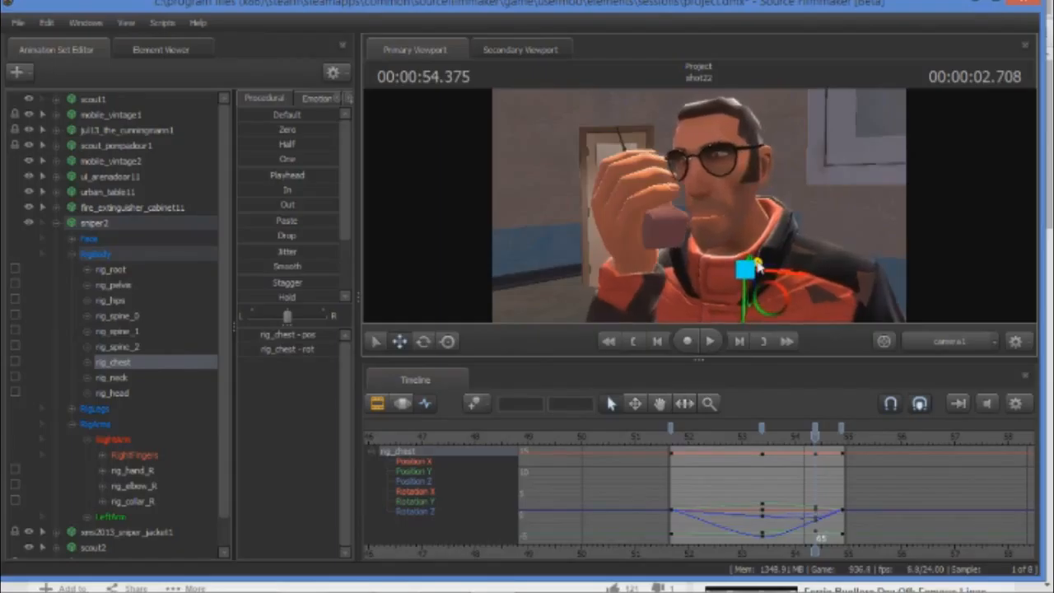
click(130, 473)
drag(641, 242, 635, 264)
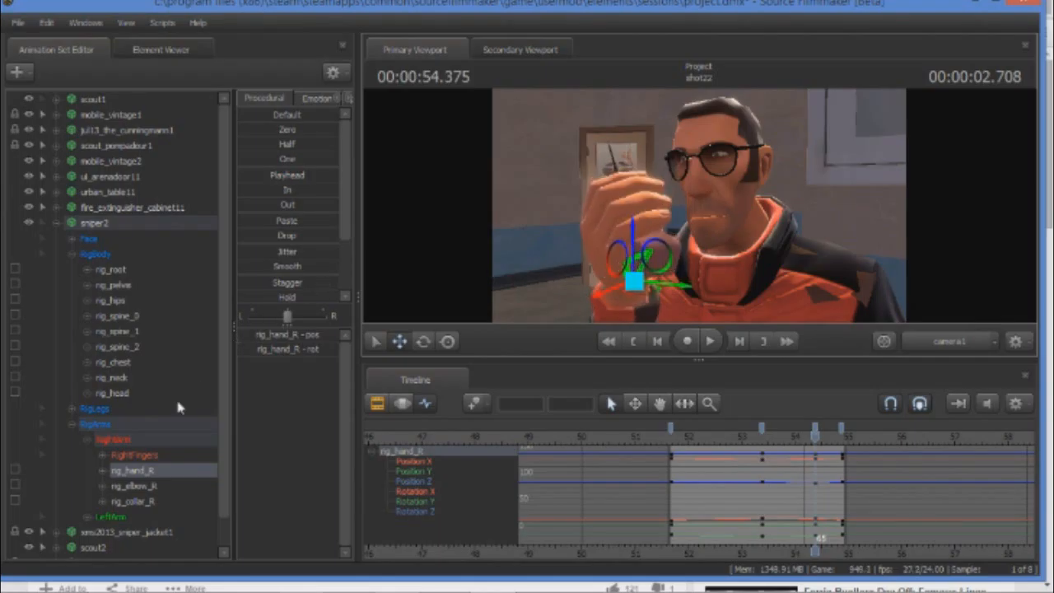
Check the 3:34 reference frame in Chrome, and rotate and reposition sniper2's rig_head at the 00:00:54.375 keyframe to match the actor.
click(117, 581)
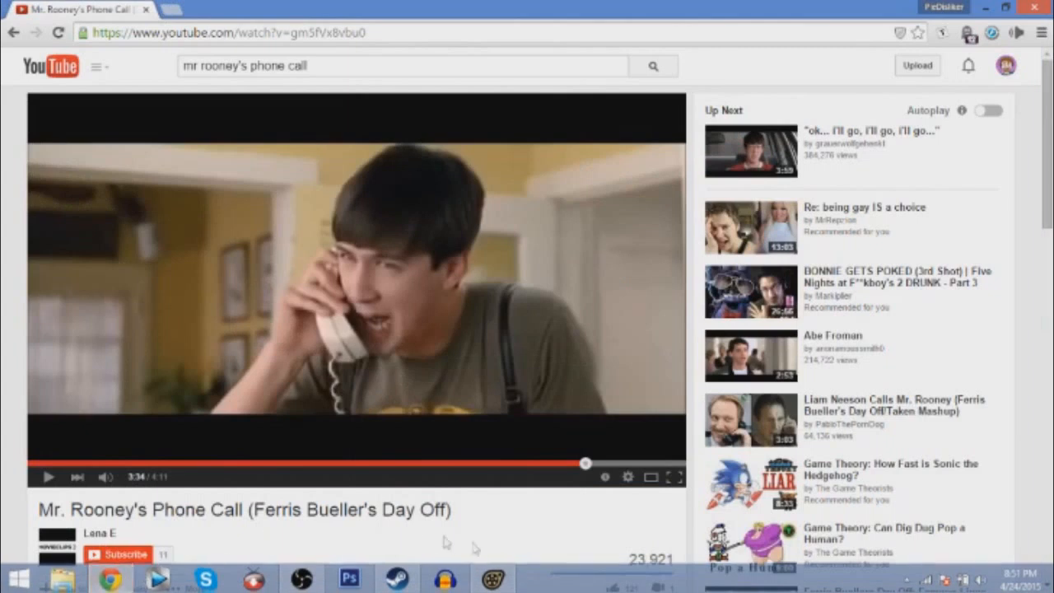
click(498, 579)
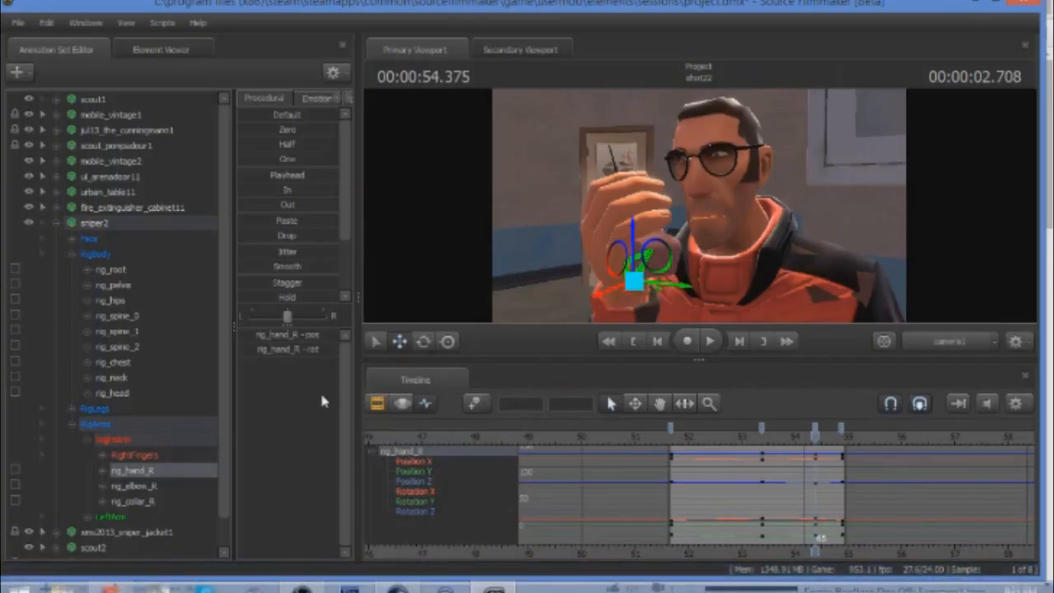
click(128, 398)
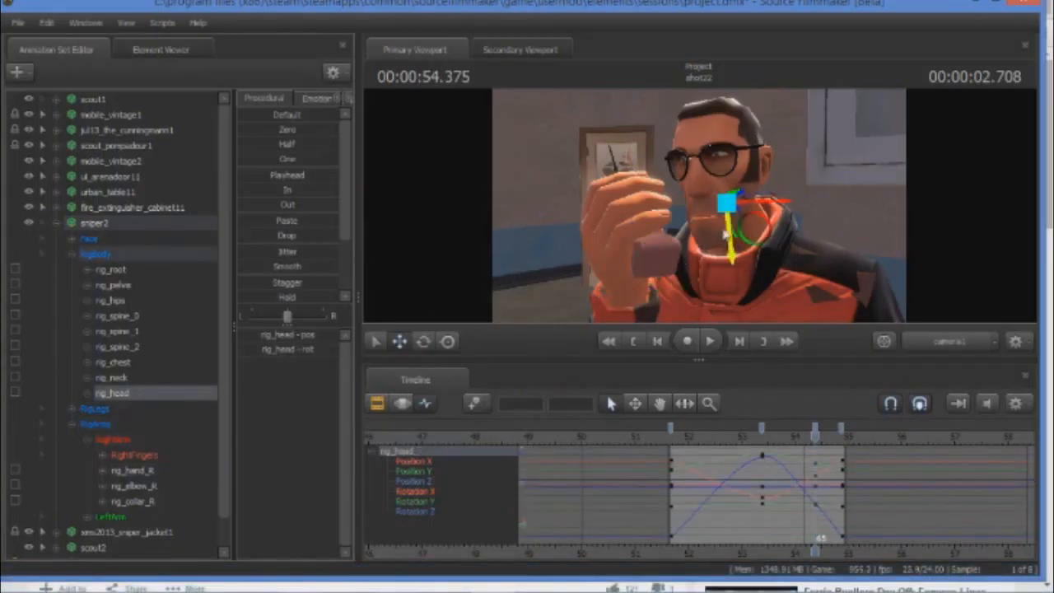
click(422, 343)
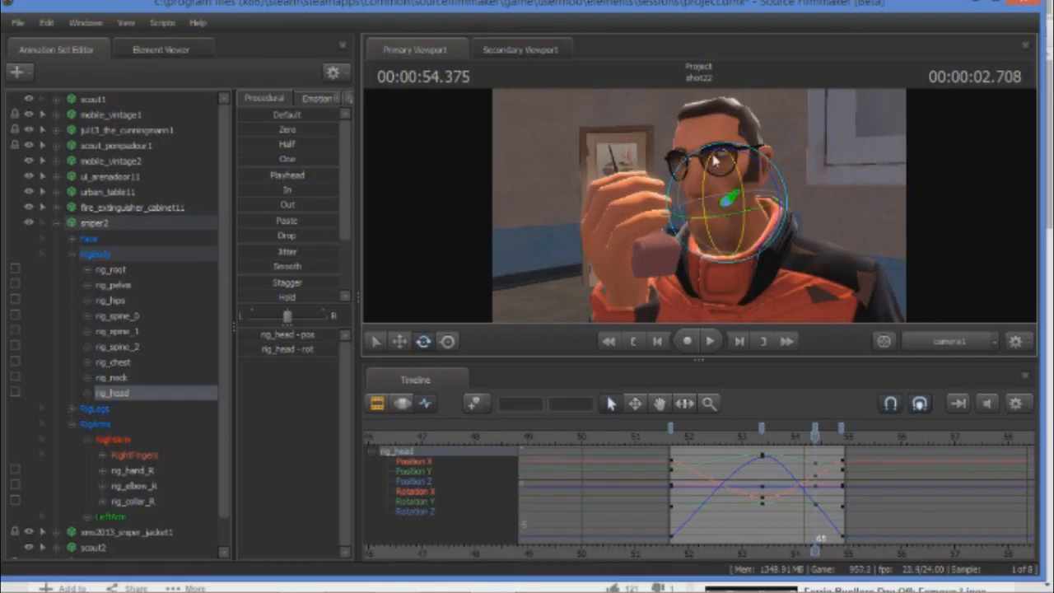
drag(728, 156, 730, 183)
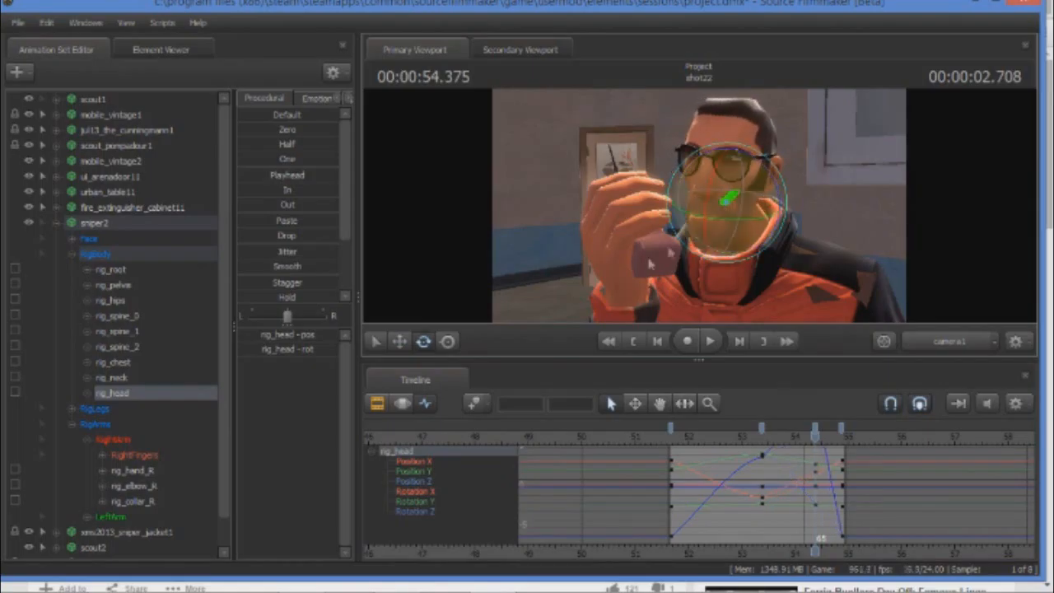
click(399, 341)
drag(730, 233, 740, 204)
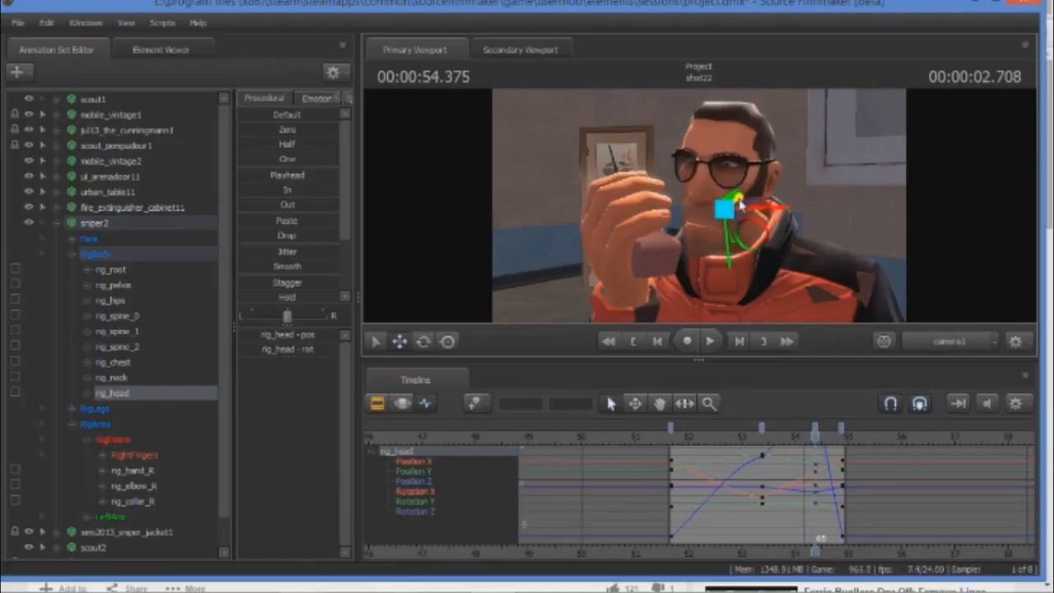
Nudge the positions of sniper2's rig_chest and rig_head slightly at the 00:00:54.375 keyframe.
click(119, 363)
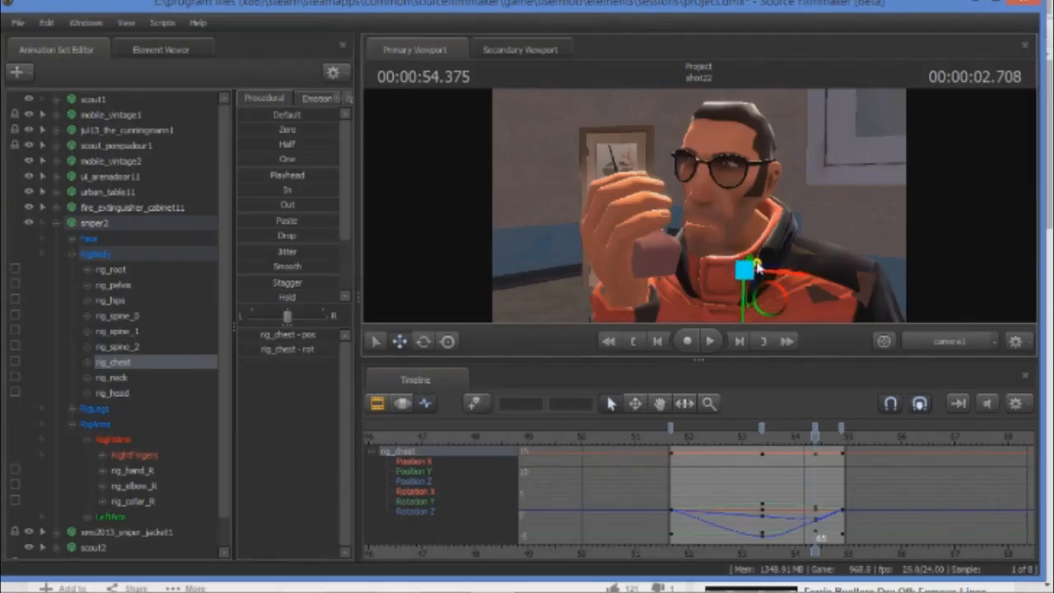
drag(757, 264, 755, 263)
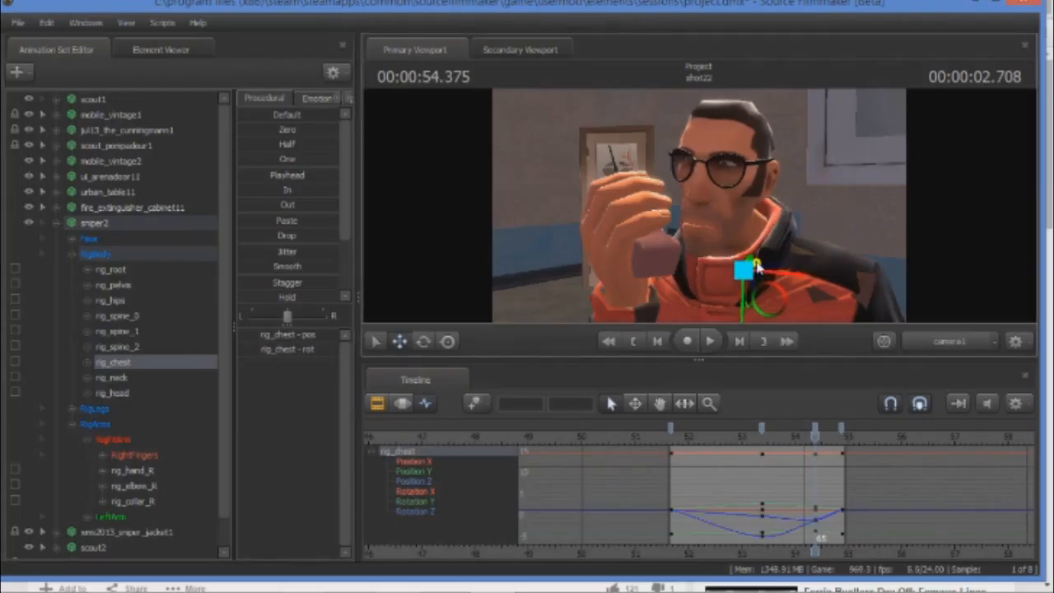
click(115, 394)
drag(733, 201, 737, 204)
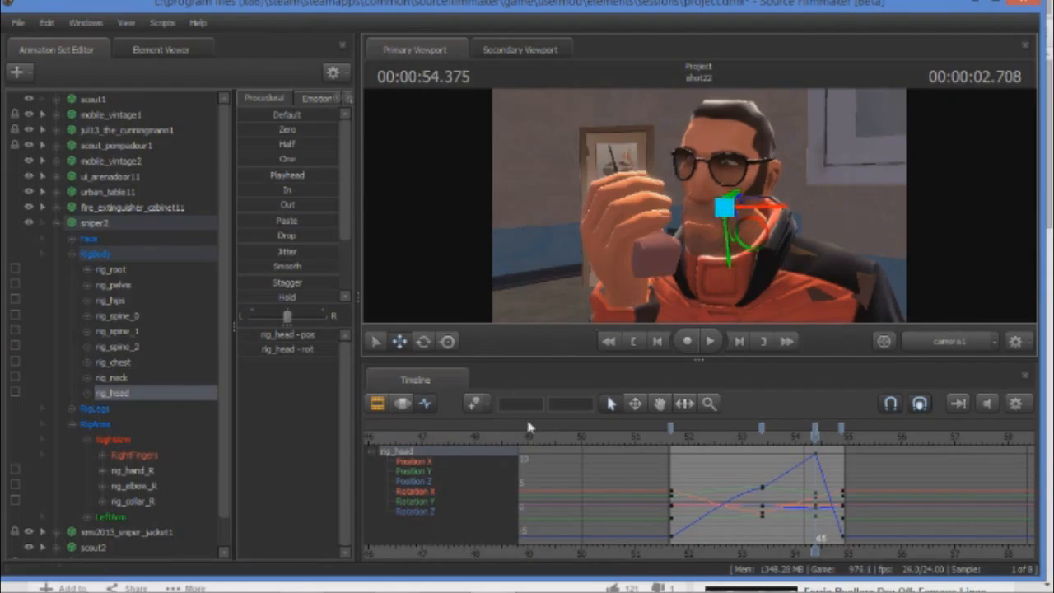
mouse_move(814, 438)
mouse_down()
mouse_move(771, 439)
mouse_move(814, 438)
mouse_up()
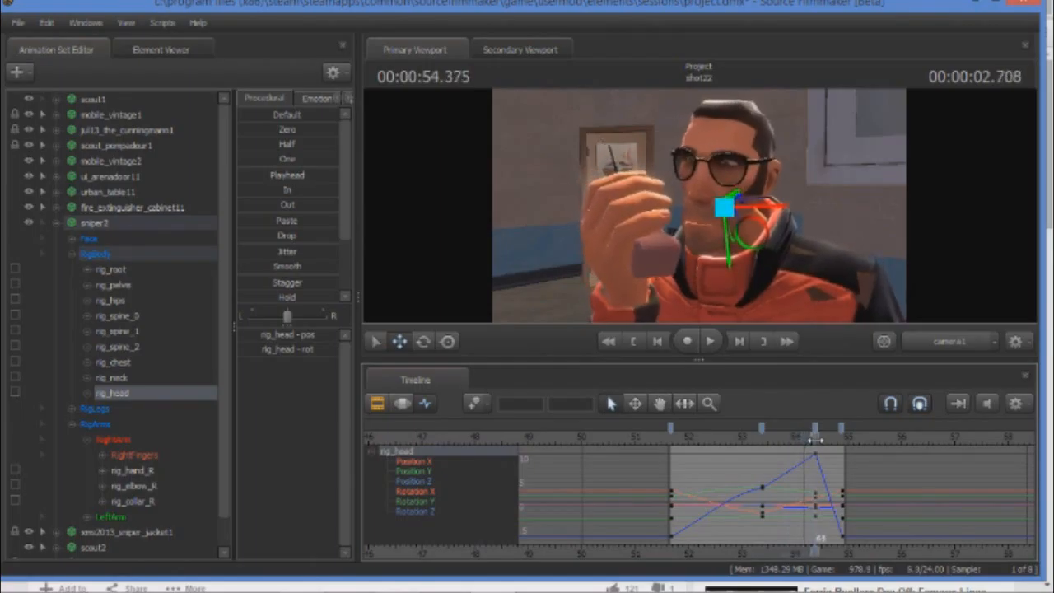
Compare with the 3:34 reference frame in Chrome, and rotate sniper2's rig_chest slightly at the 00:00:54.375 keyframe.
click(111, 579)
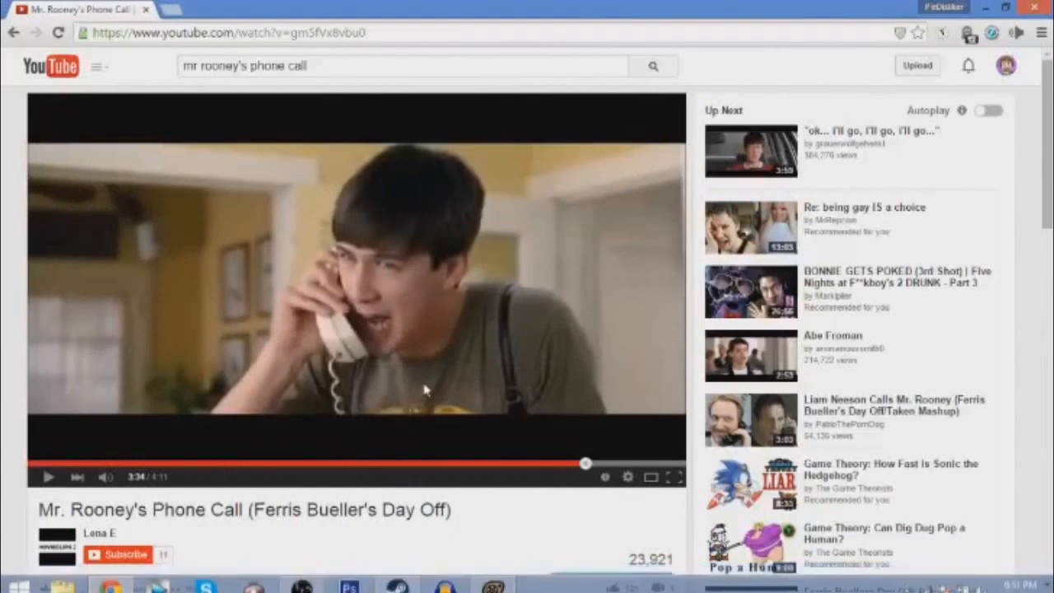
click(492, 579)
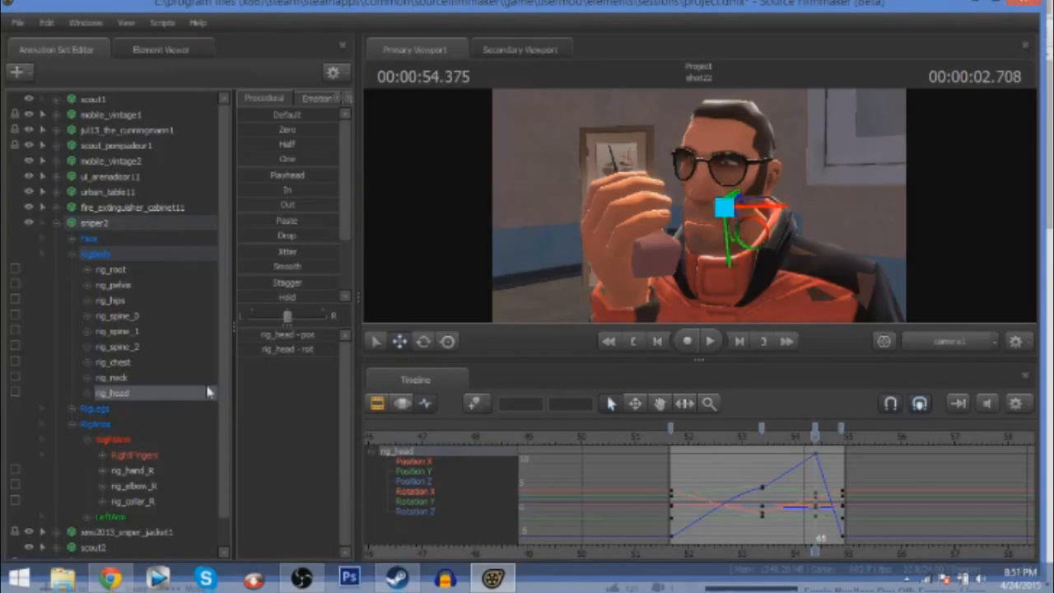
click(146, 362)
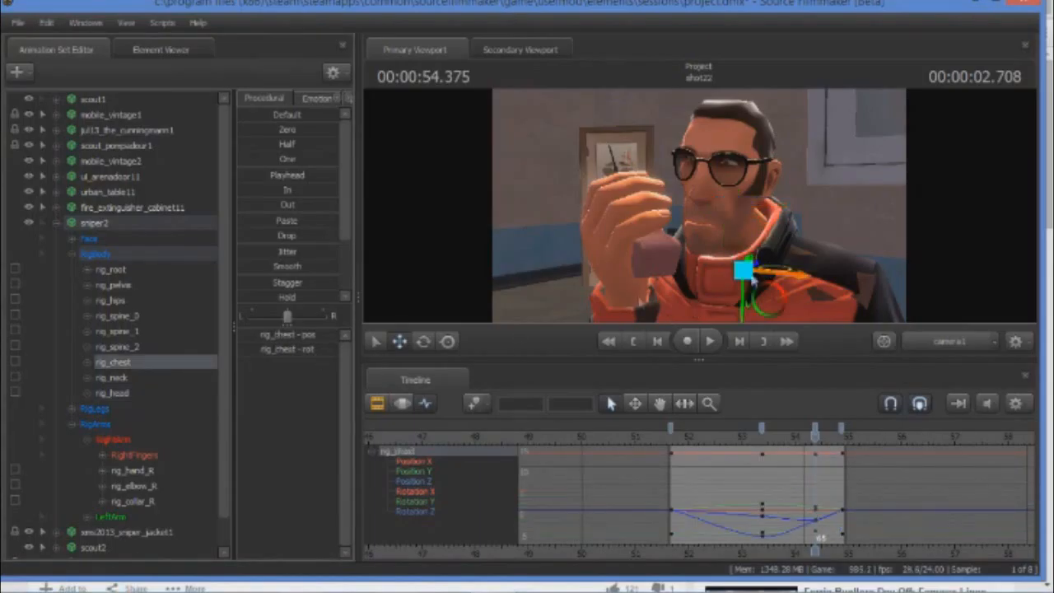
click(425, 342)
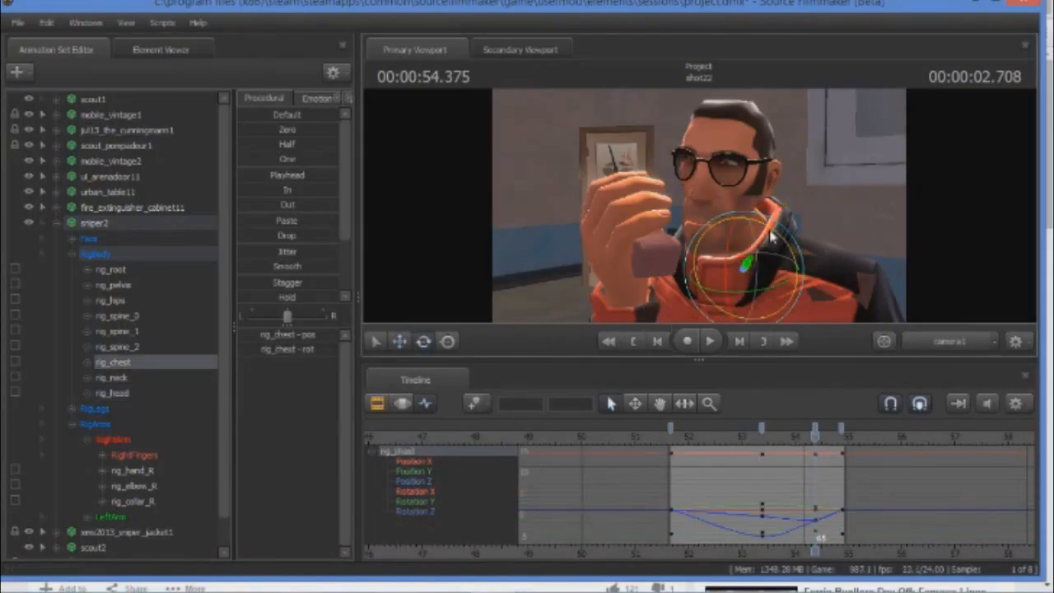
drag(774, 237, 766, 233)
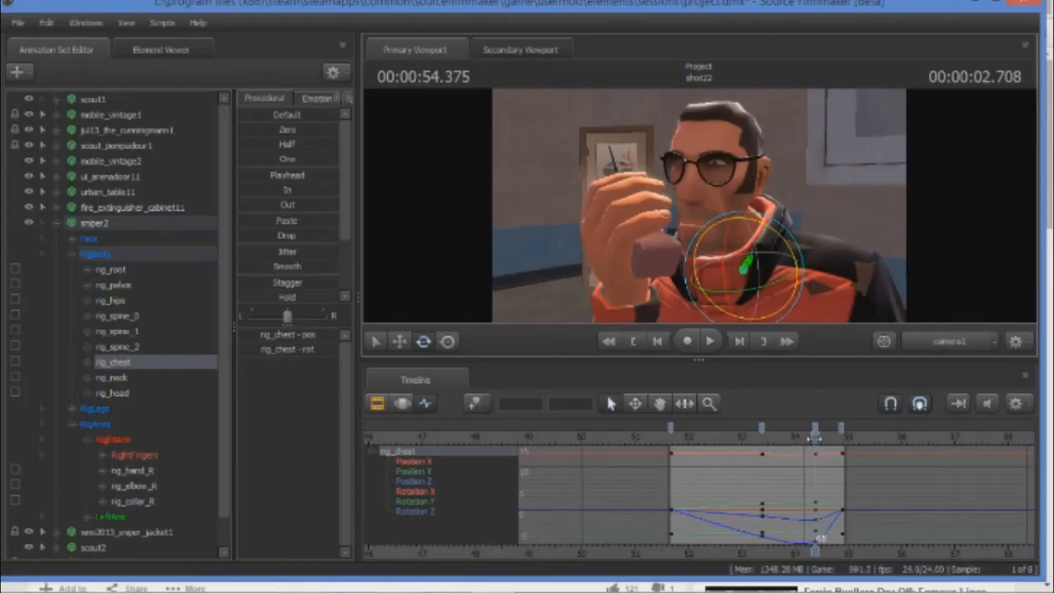
Replace rig_chest's end key at 00:00:54.875 with a copy of its 00:00:54.375 key.
drag(815, 438, 843, 447)
right_click(841, 431)
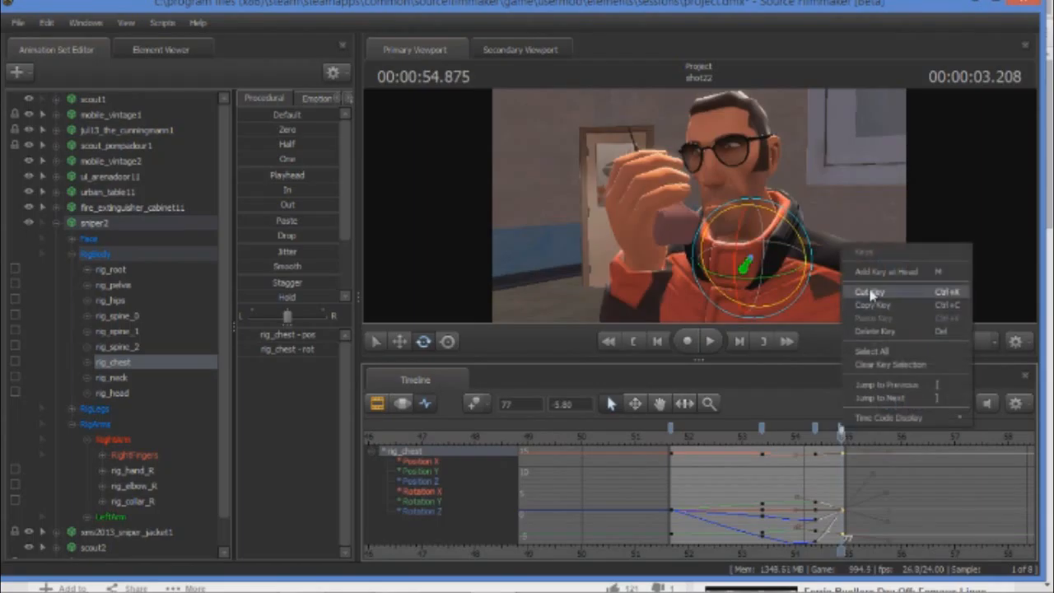
click(889, 295)
right_click(820, 438)
click(852, 314)
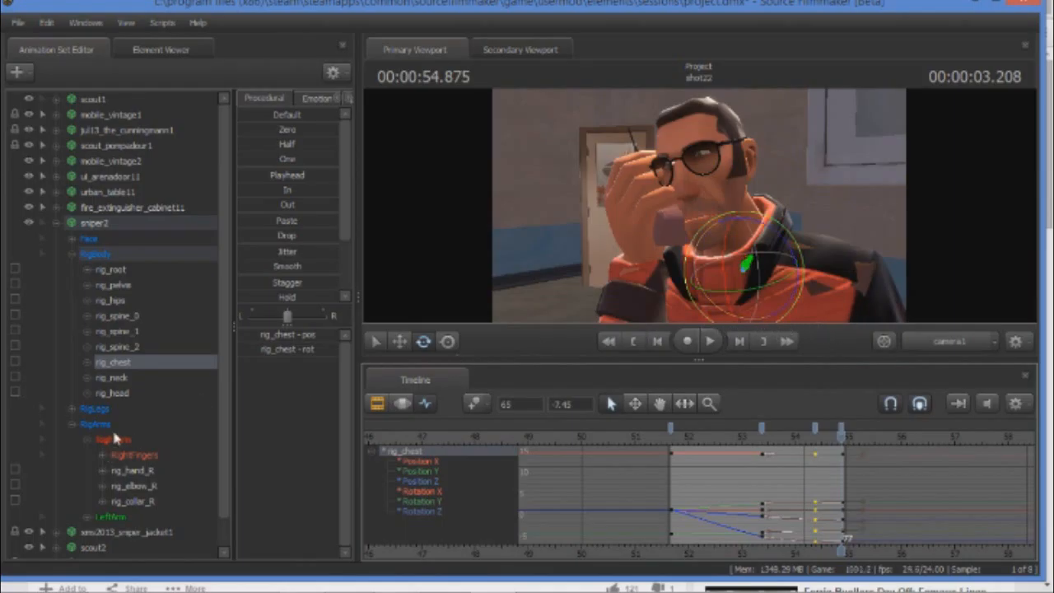
Cut rig_hand_R's end key at 00:00:54.875 and paste a copy of its 00:00:54.375 key there.
click(138, 471)
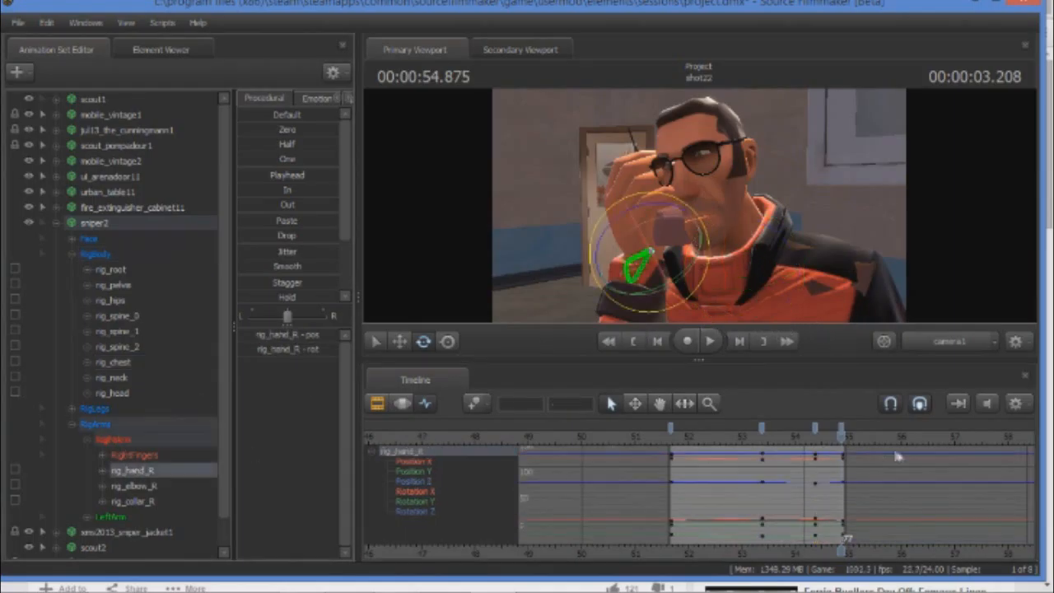
right_click(841, 425)
click(881, 286)
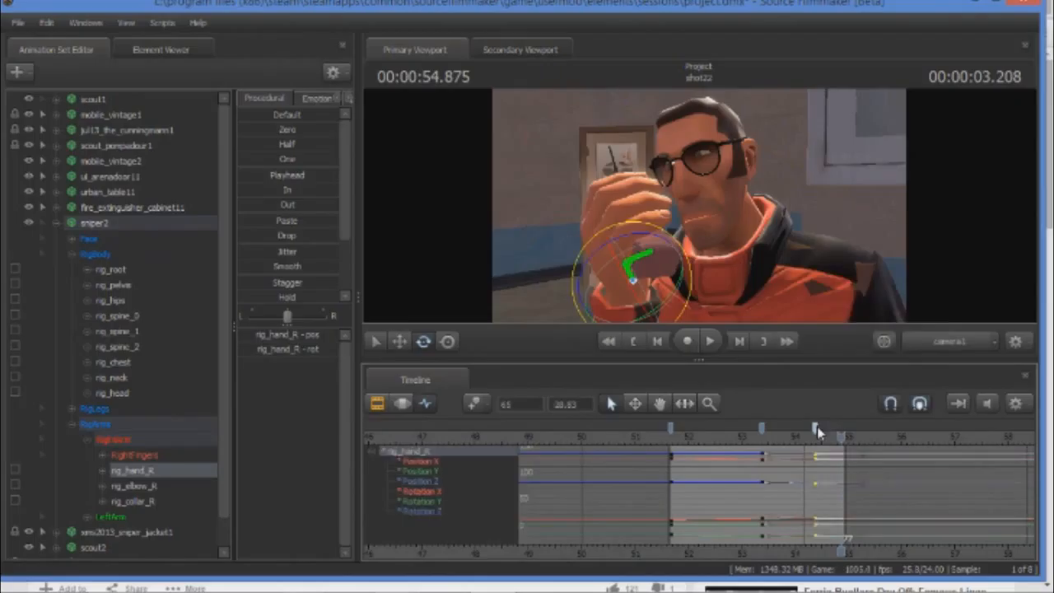
right_click(817, 430)
click(856, 308)
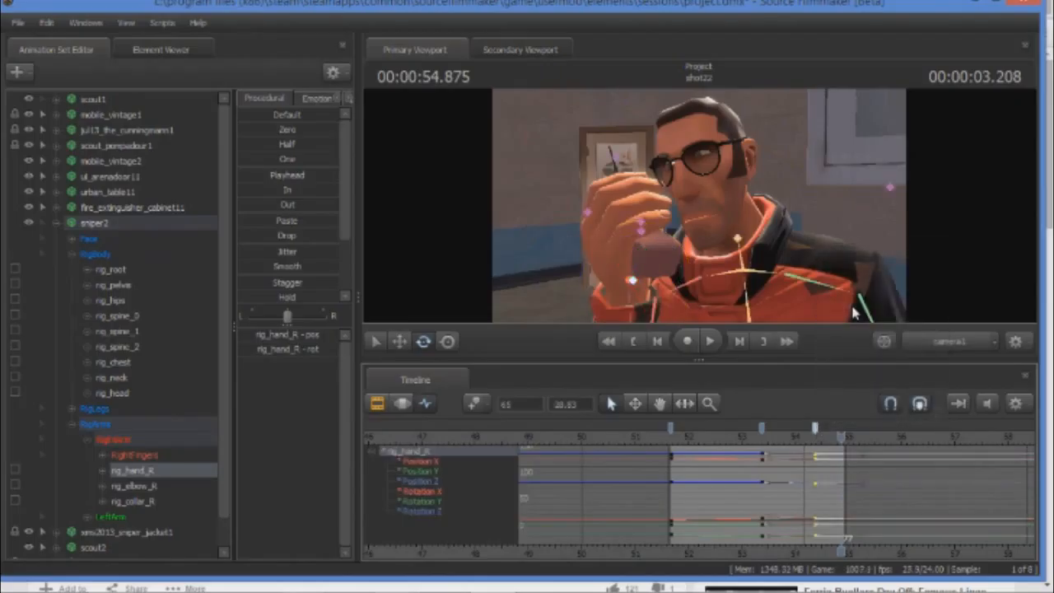
key(ctrl+z)
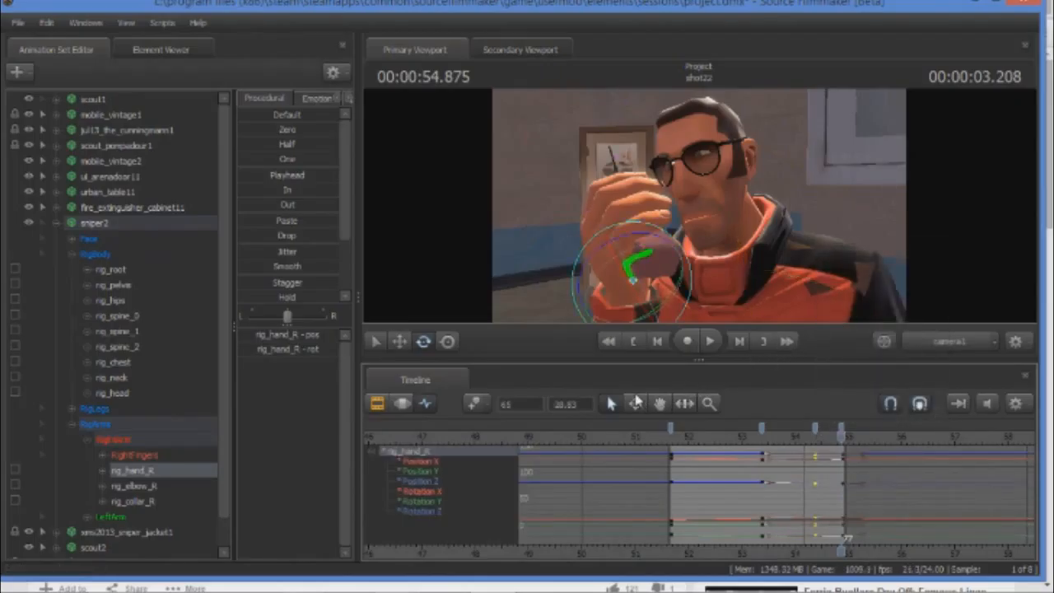
Select sniper2's rig_head to work on its keys in the graph editor.
click(149, 501)
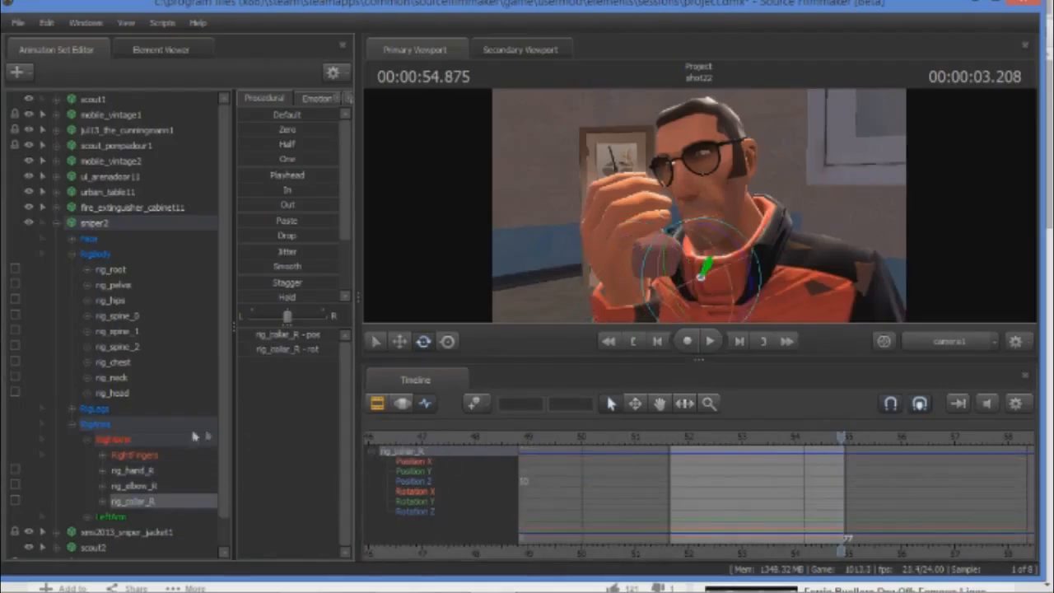
click(115, 362)
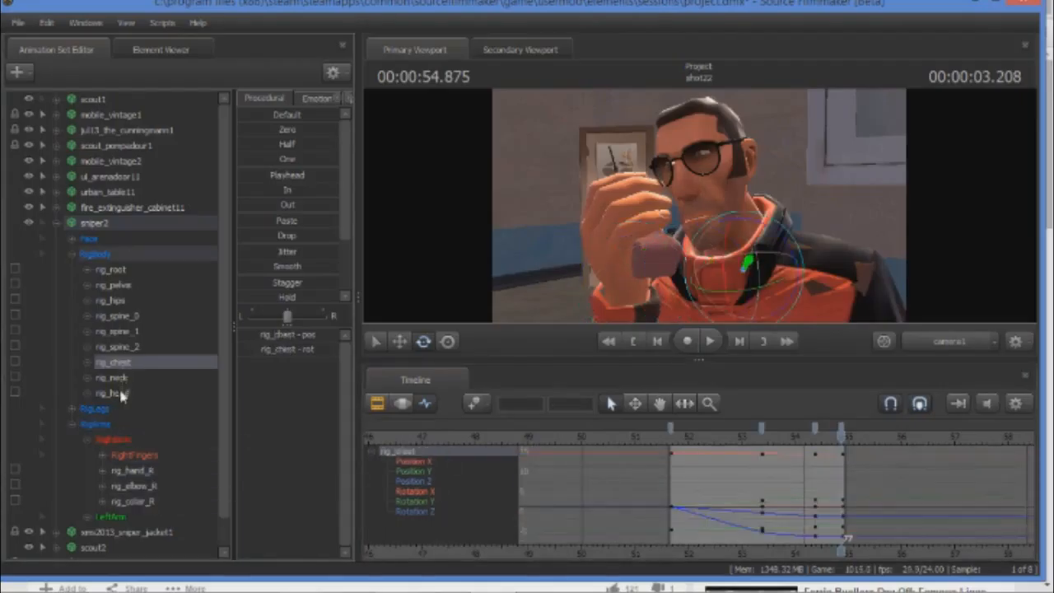
click(119, 393)
right_click(815, 435)
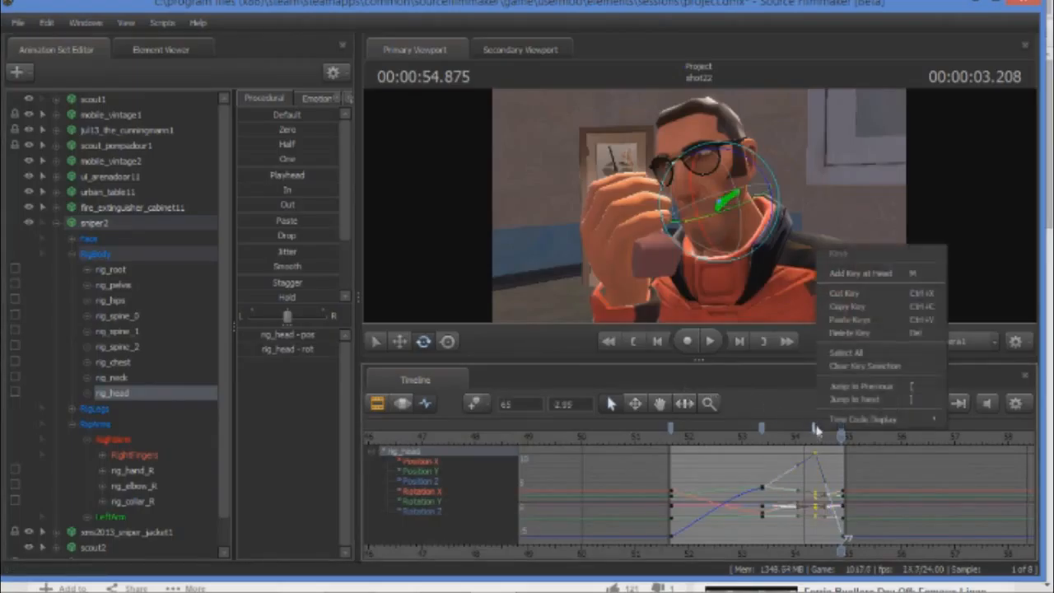
click(861, 317)
key(ctrl)
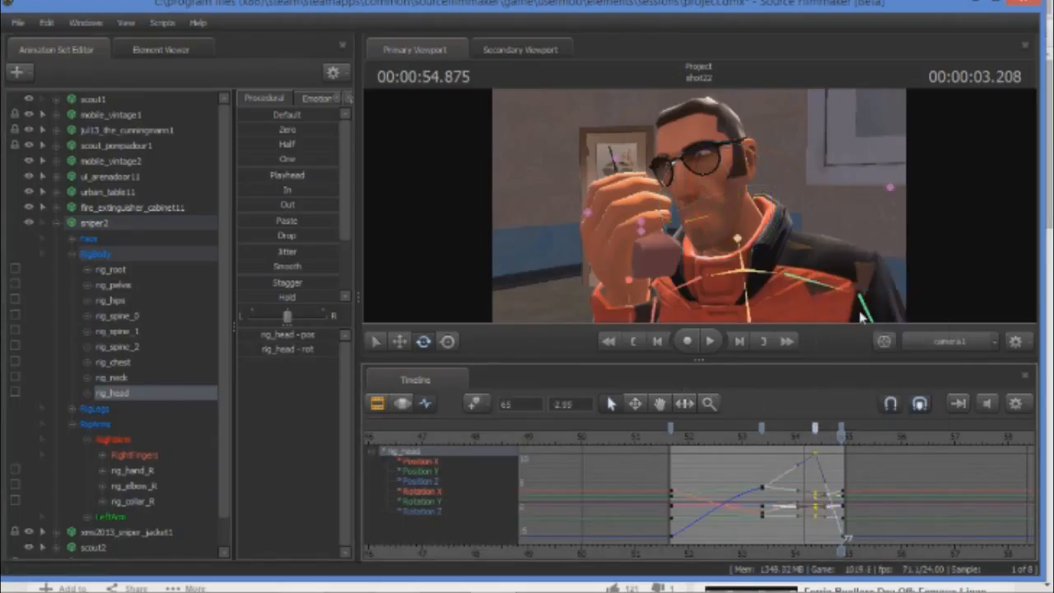
right_click(814, 428)
click(860, 290)
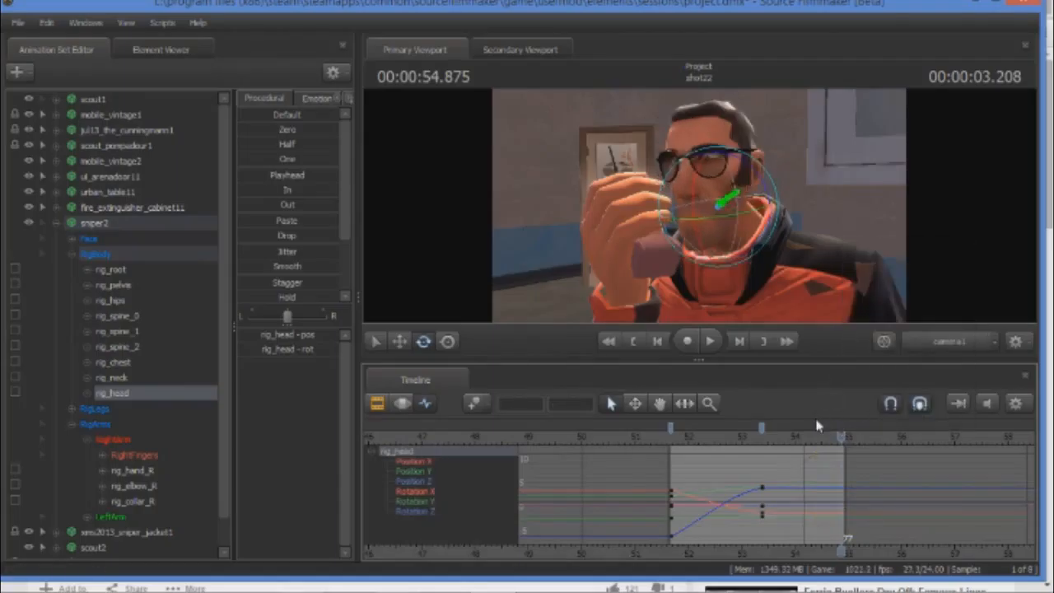
key(ctrl+z)
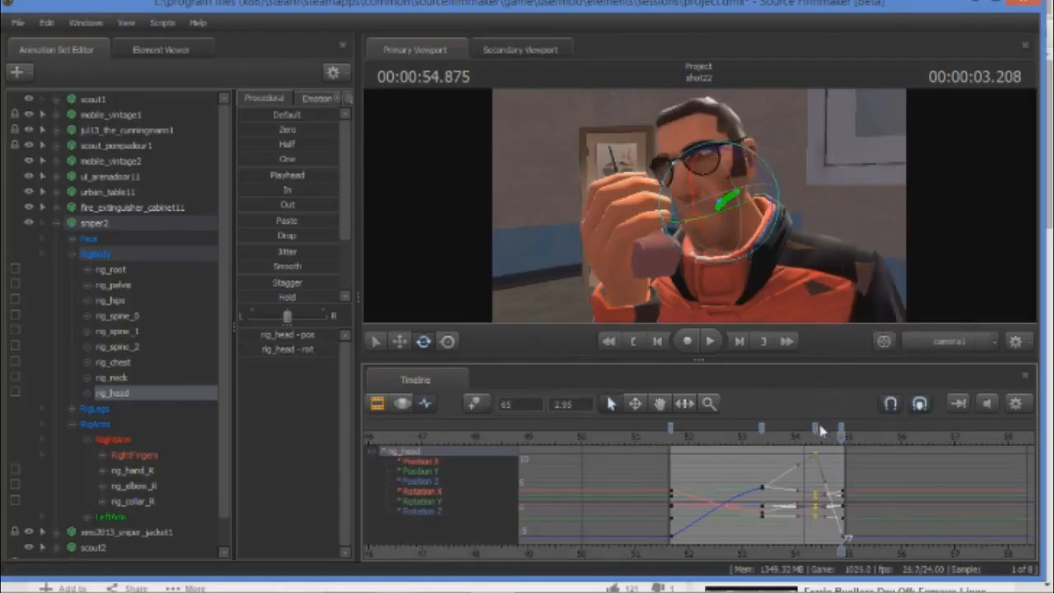
Cut rig_head's end key at 00:00:54.875 and replace it with a copy of its 00:00:54.375 key.
right_click(841, 432)
click(871, 294)
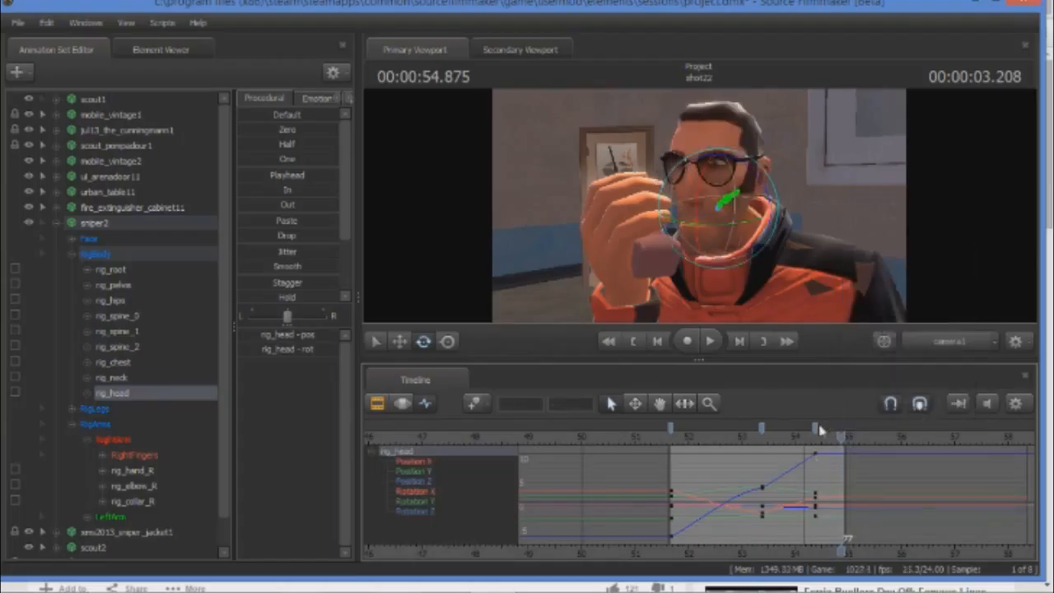
right_click(816, 430)
click(850, 312)
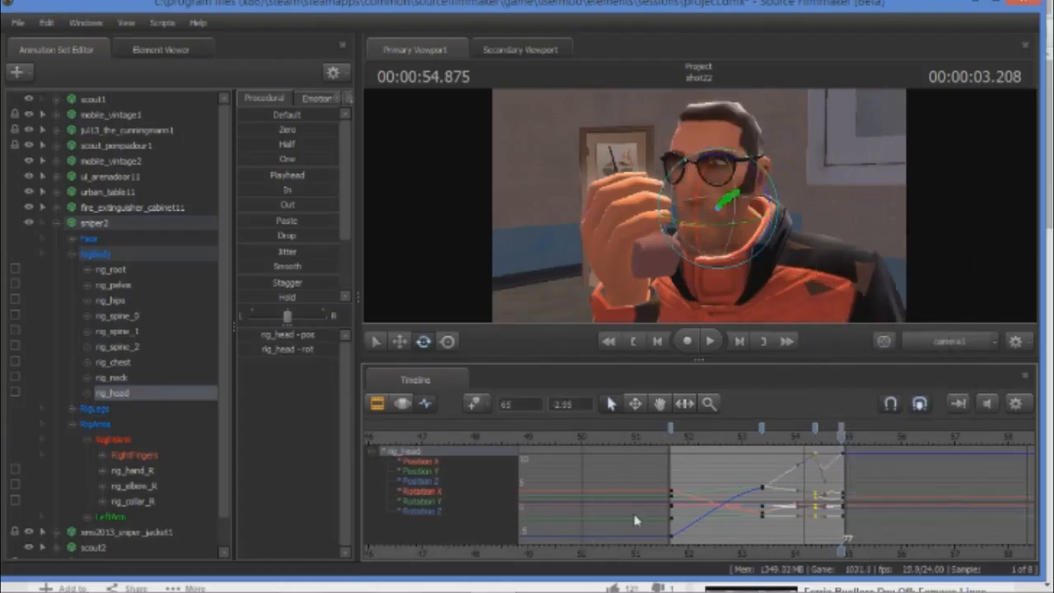
Switch to Chrome and replay the reference video between about 3:31 and 3:34 to examine the actor's movement during the phone call.
click(111, 585)
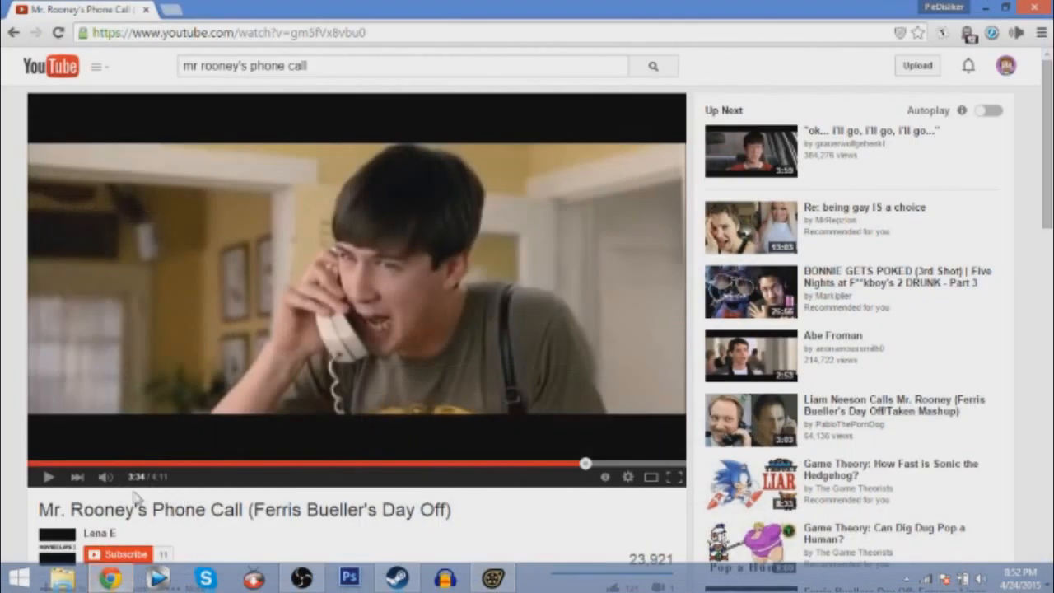
click(48, 477)
click(48, 476)
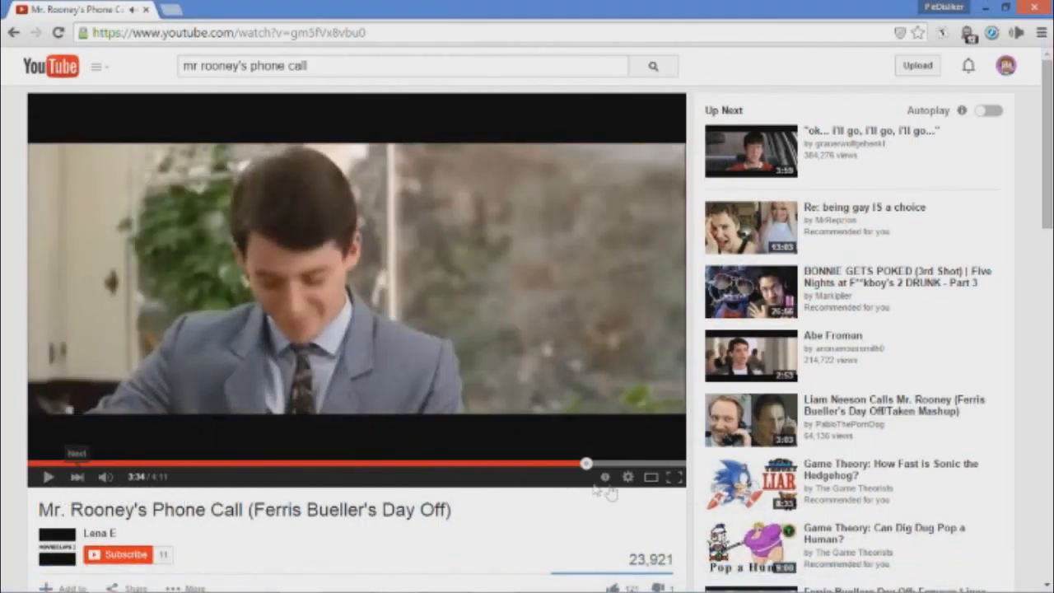
drag(586, 475, 584, 466)
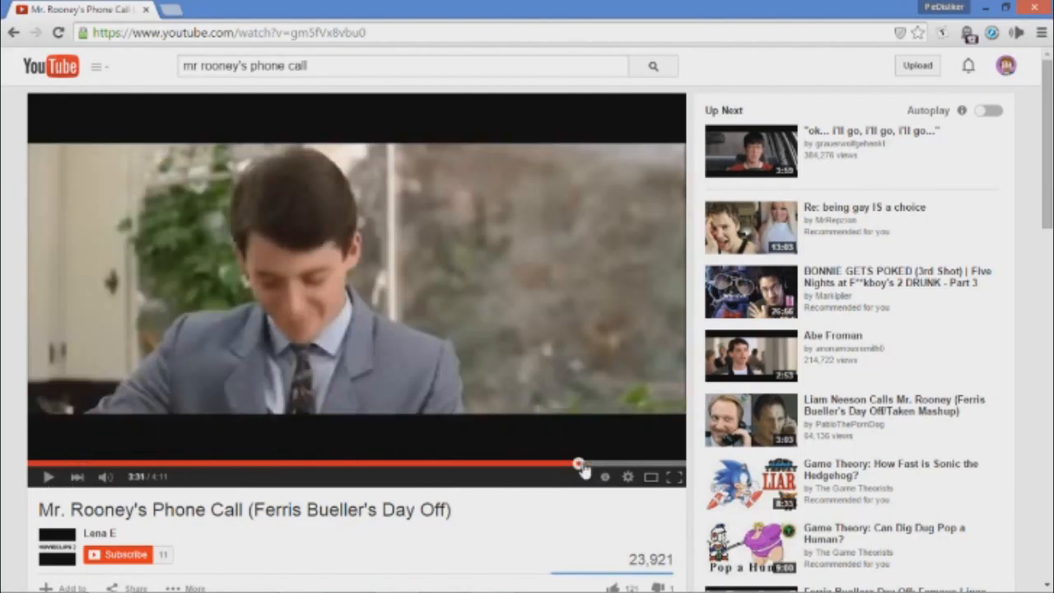
click(578, 463)
click(48, 477)
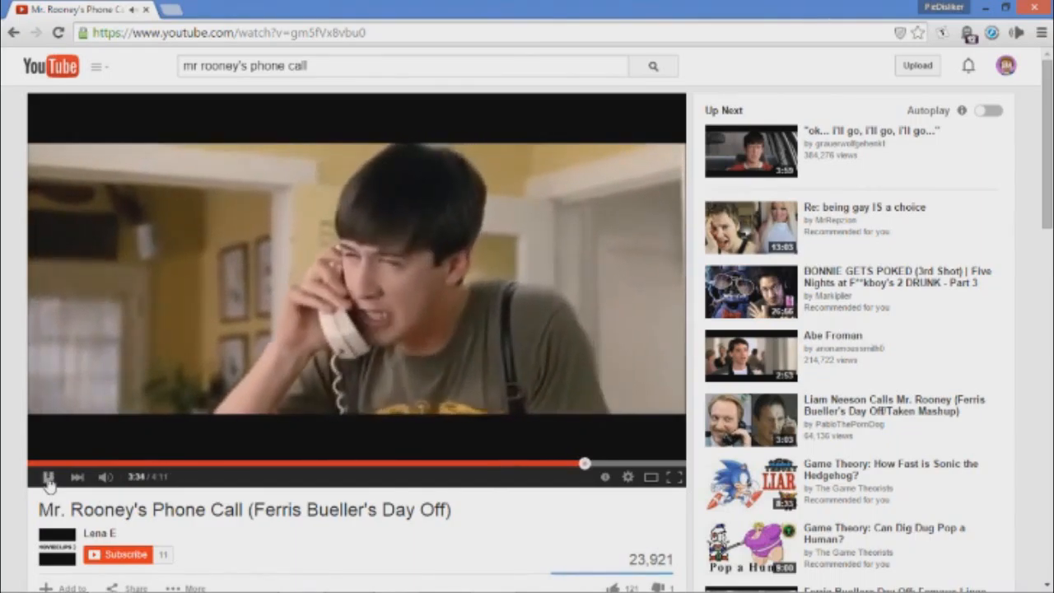
click(48, 477)
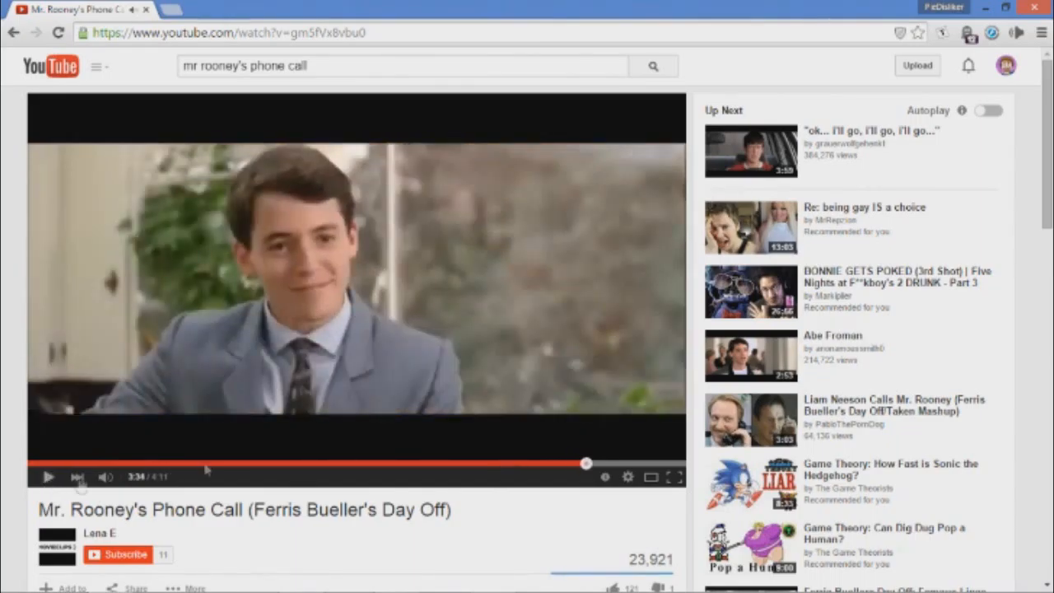
click(581, 464)
click(47, 477)
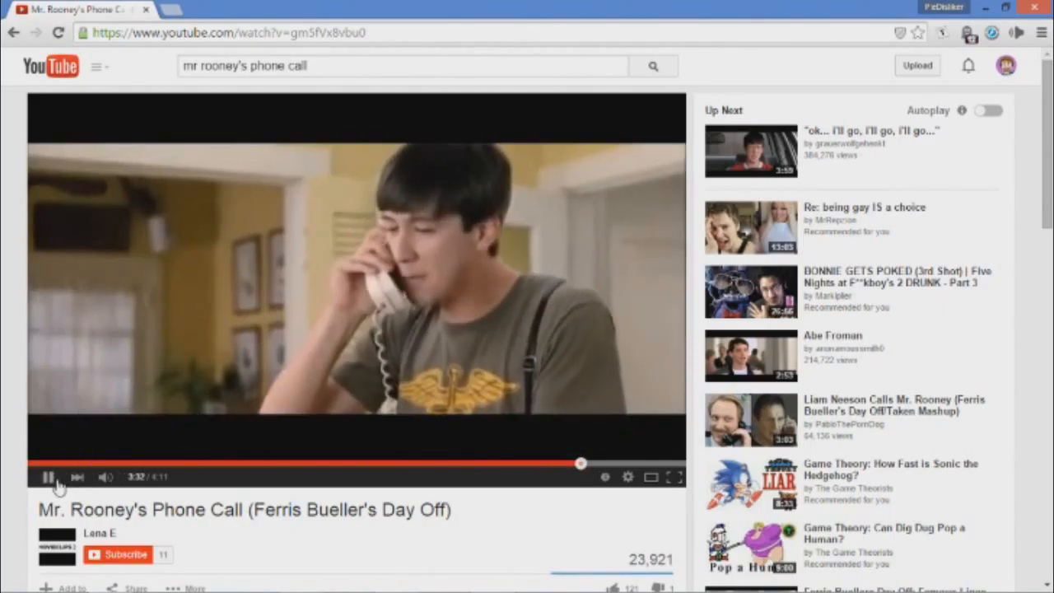
Pause the reference video at about 3:34, compare its frame with the sniper2 pose, and end back in Source Filmmaker.
click(56, 484)
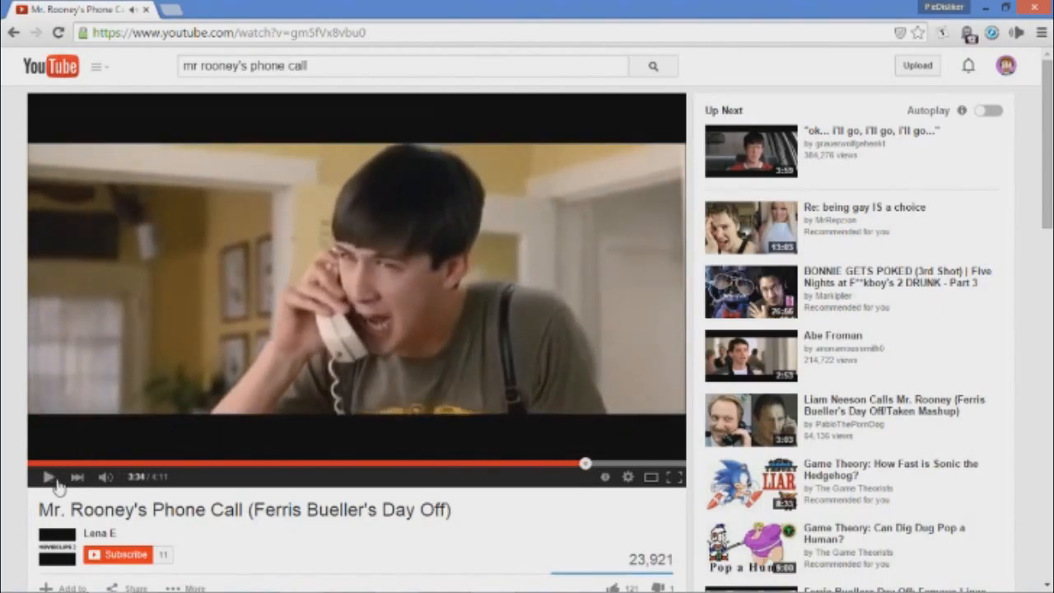
mouse_move(511, 579)
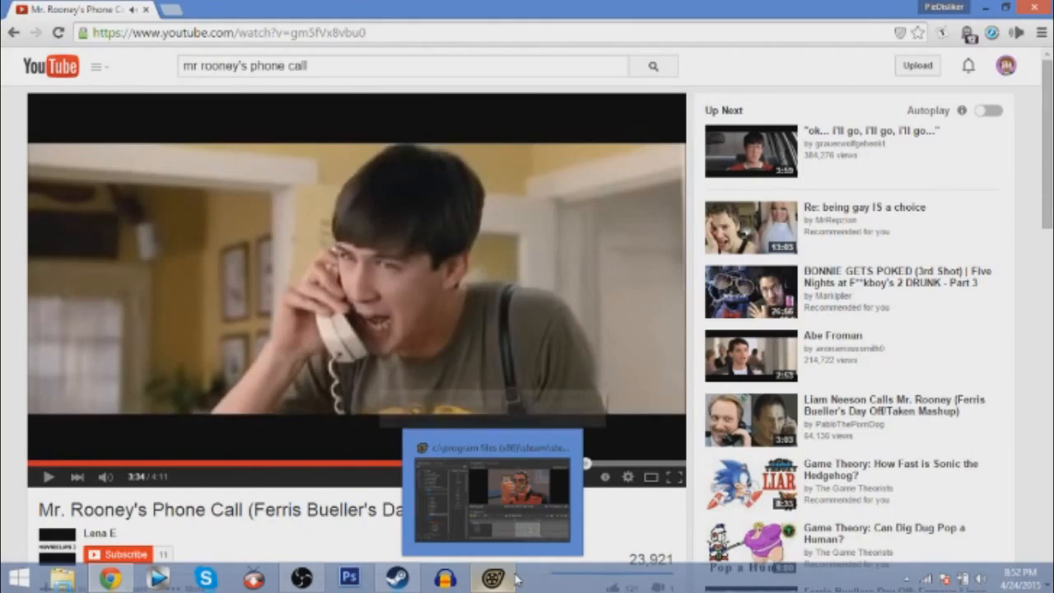
click(516, 580)
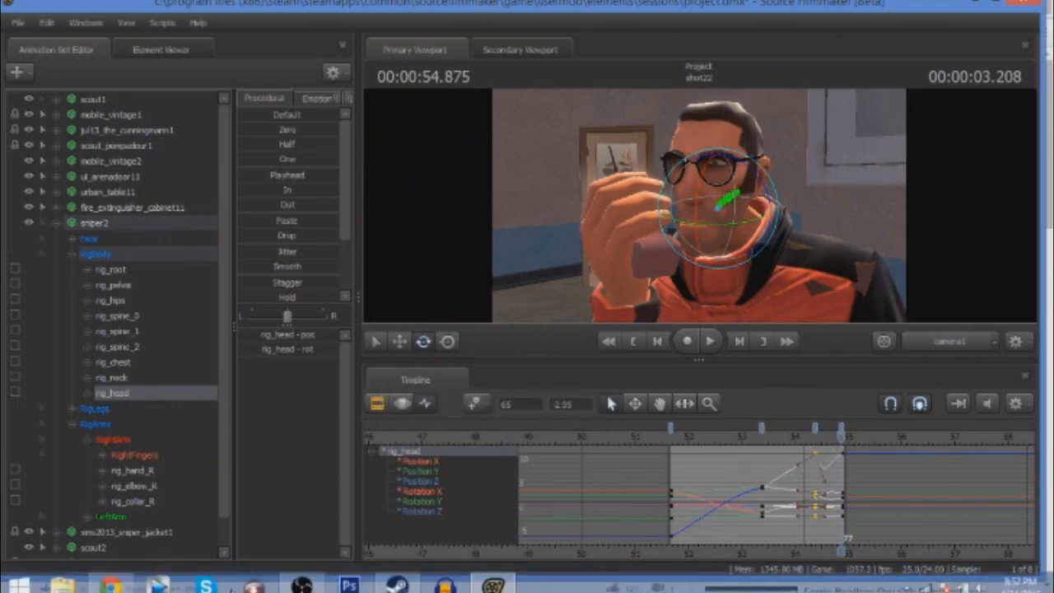
click(109, 578)
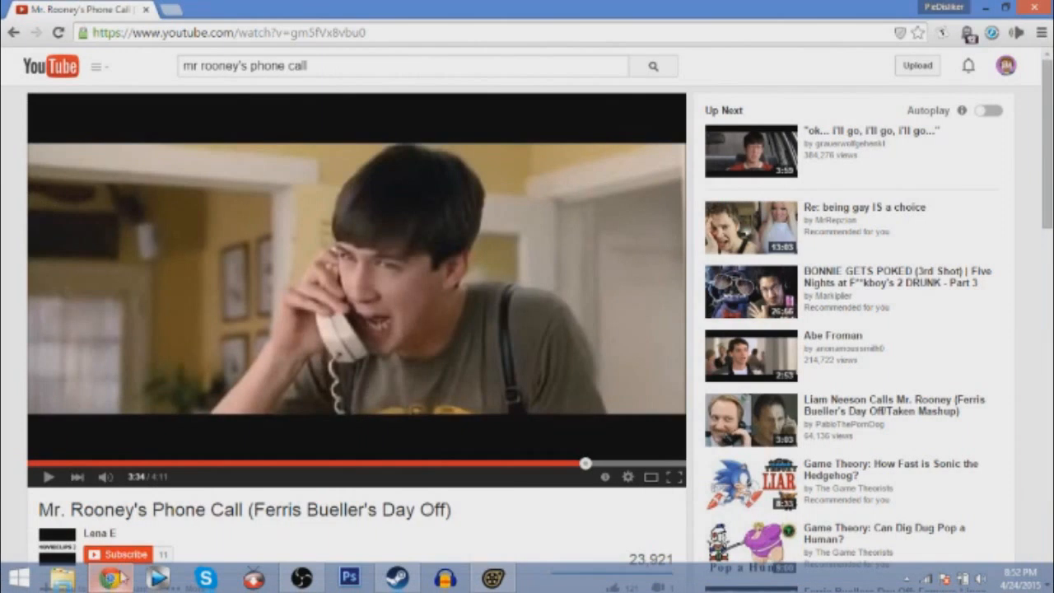
click(496, 579)
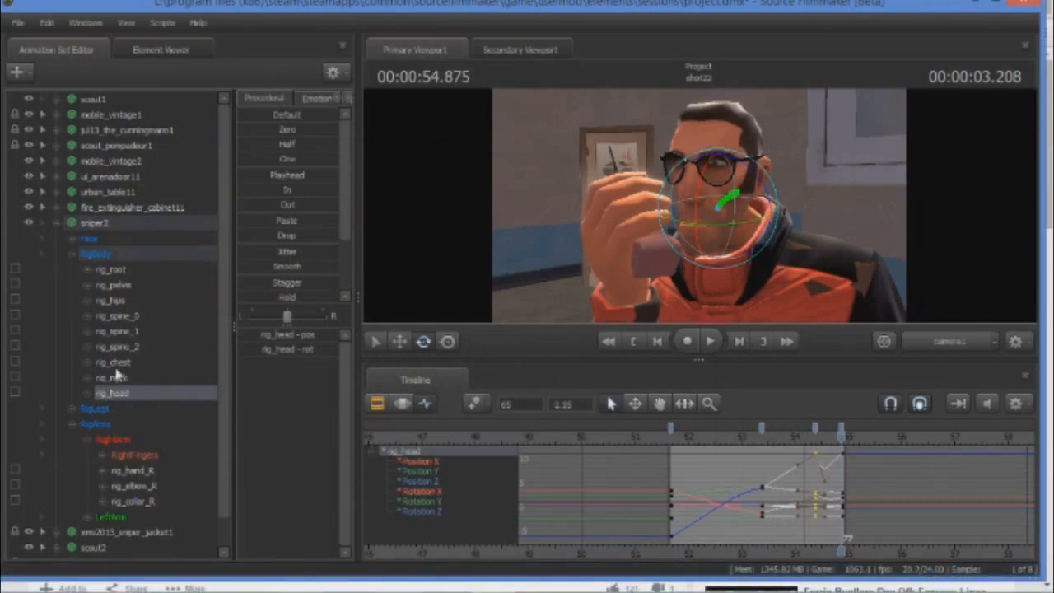
Move sniper2's rig_hand_R slightly down and away from the face at 00:00:54.875.
click(132, 470)
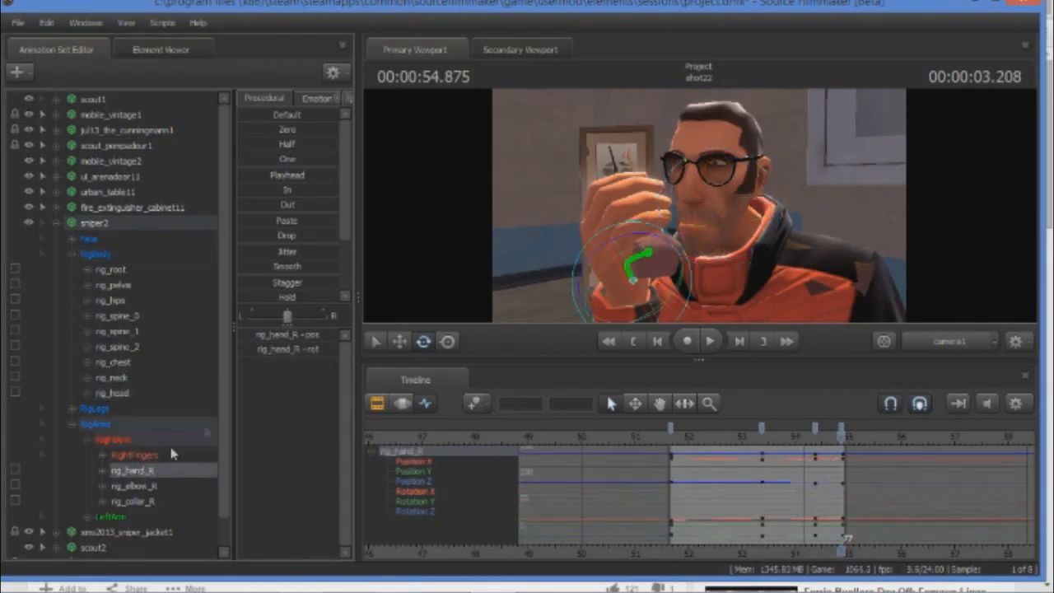
click(399, 343)
drag(634, 277, 609, 297)
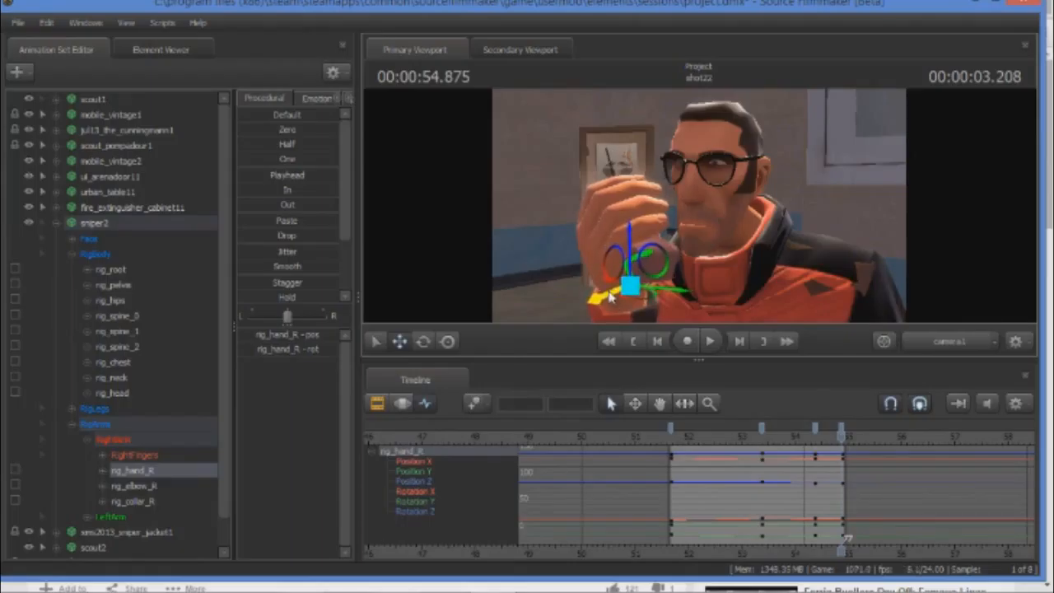
Rotate and slightly shift rig_head at 00:00:54.875, checking the pose against the paused reference frame in Chrome.
click(115, 394)
click(423, 341)
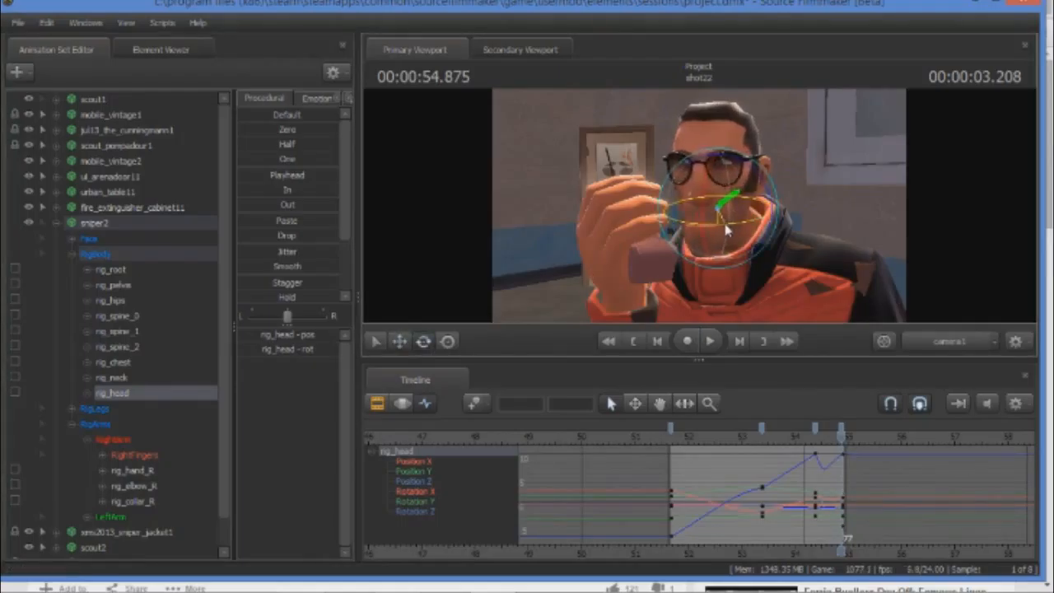
drag(705, 193, 726, 189)
click(112, 579)
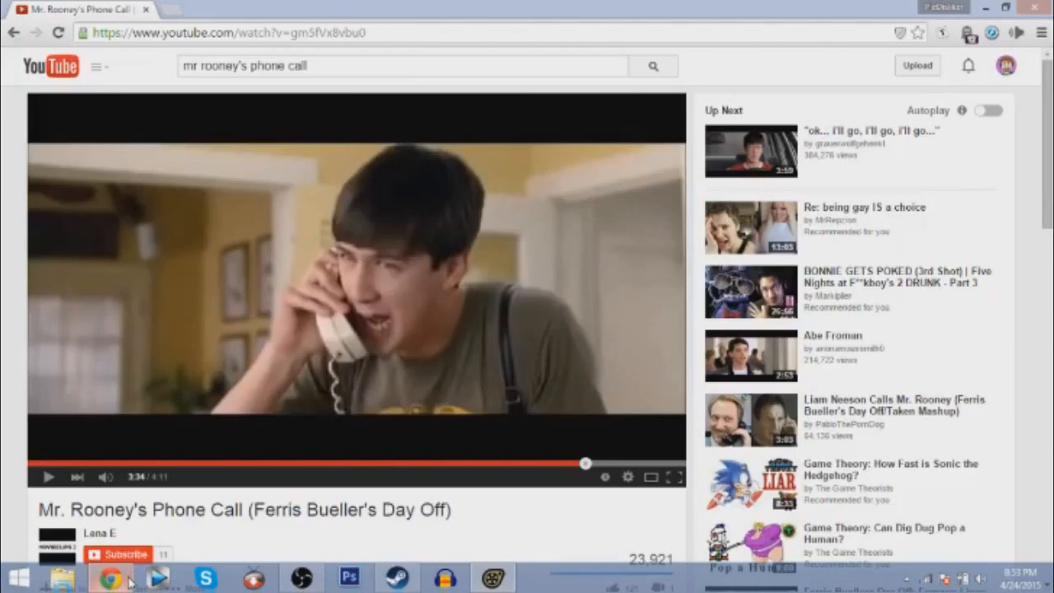
click(492, 577)
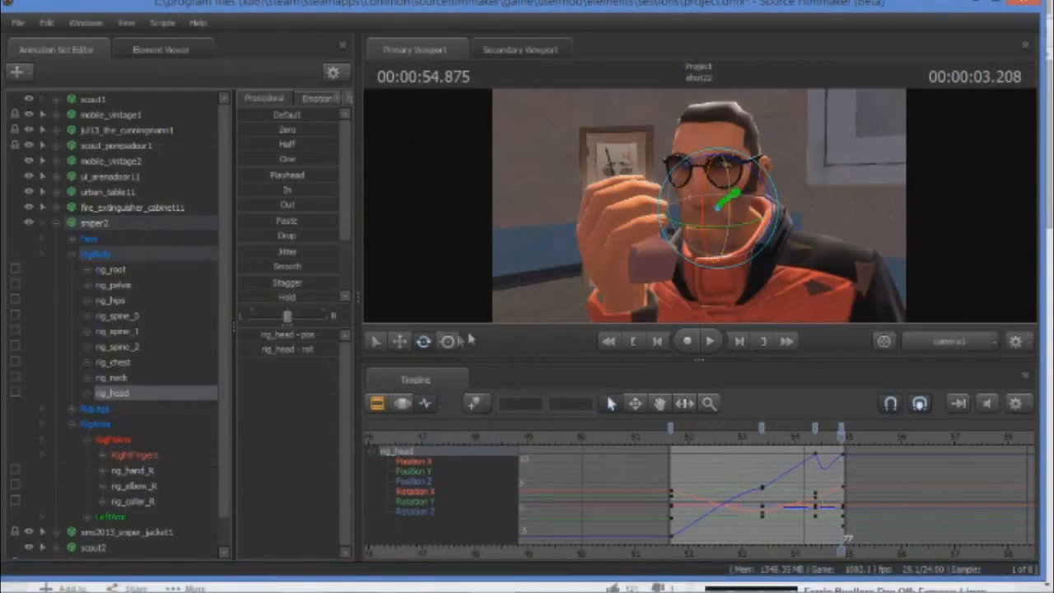
click(400, 340)
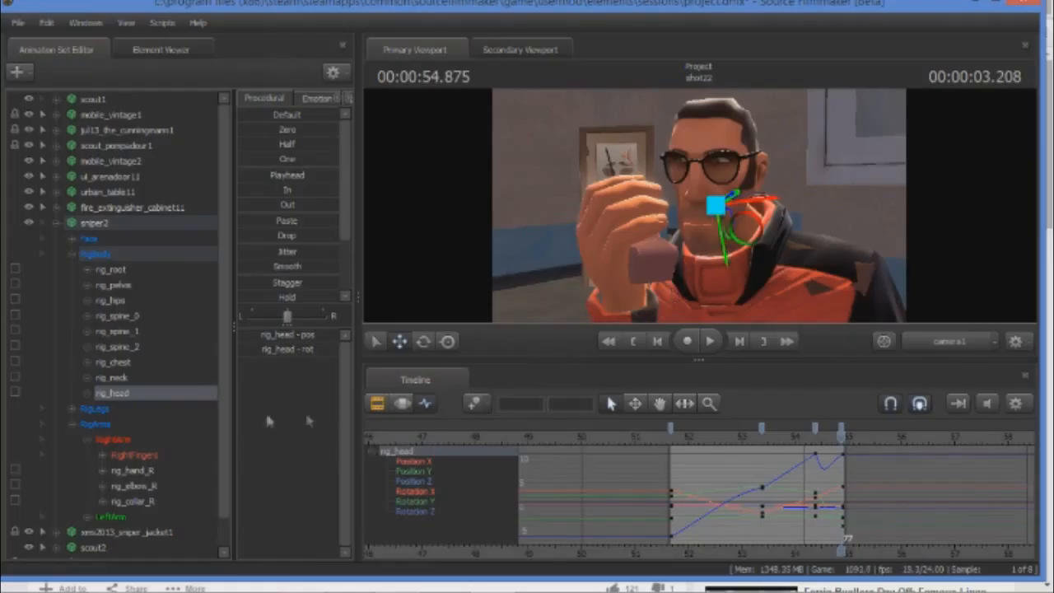
Rotate rig_chest and rig_hand_R slightly at 00:00:54.875 to refine the end pose.
click(119, 362)
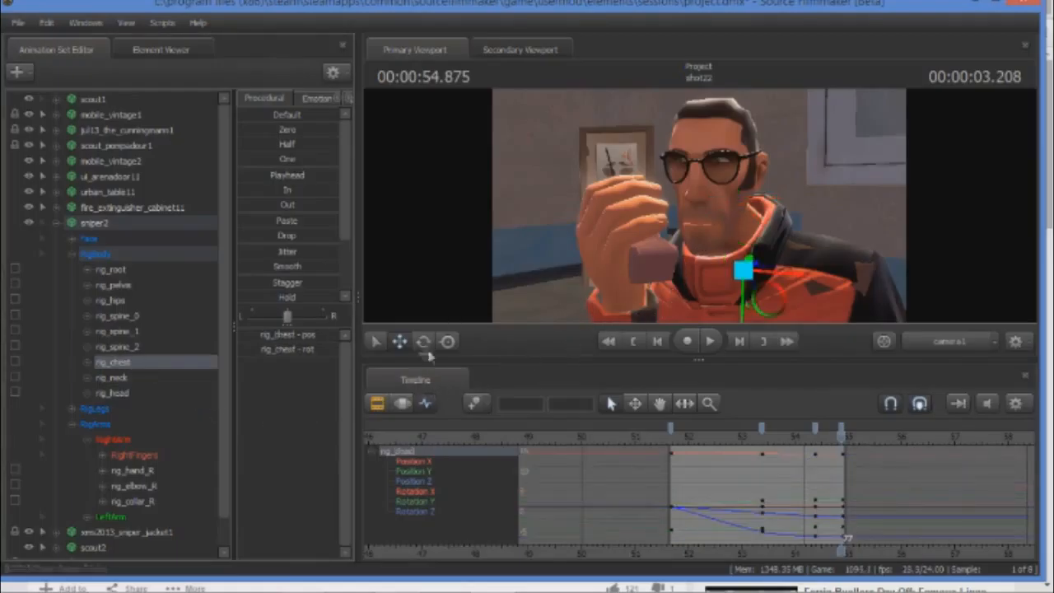
drag(751, 221, 754, 221)
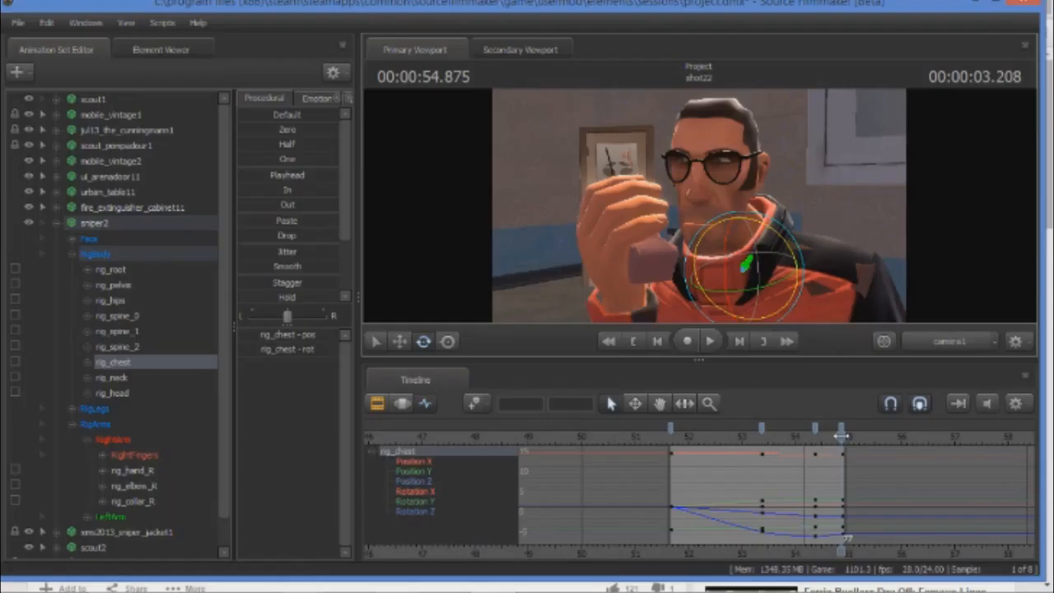
click(128, 474)
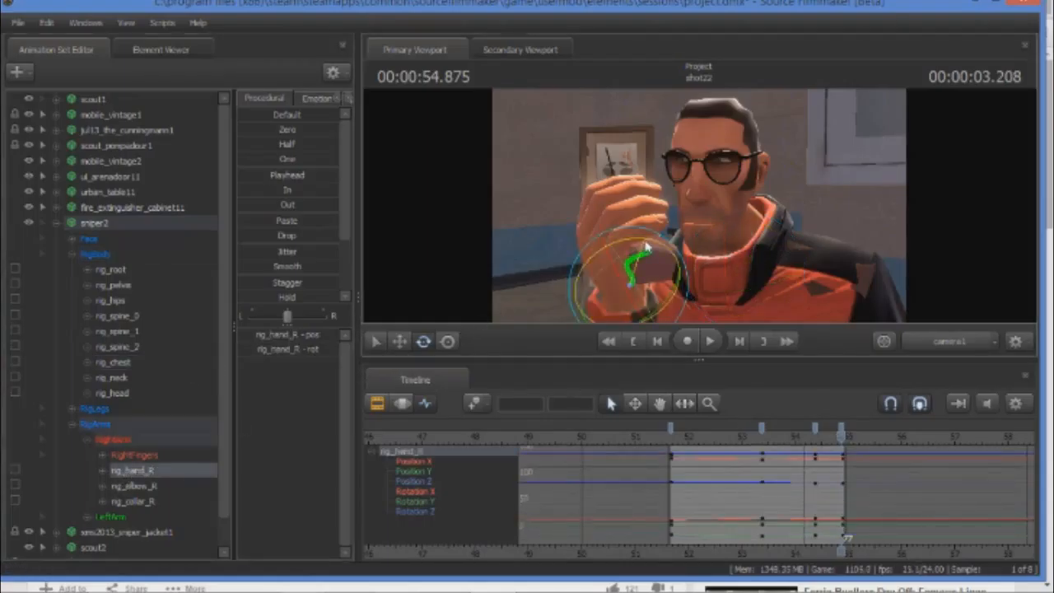
drag(646, 243, 643, 241)
Play the animation to review the end pose, and return the playhead to the first key at 00:00:51.666.
click(709, 341)
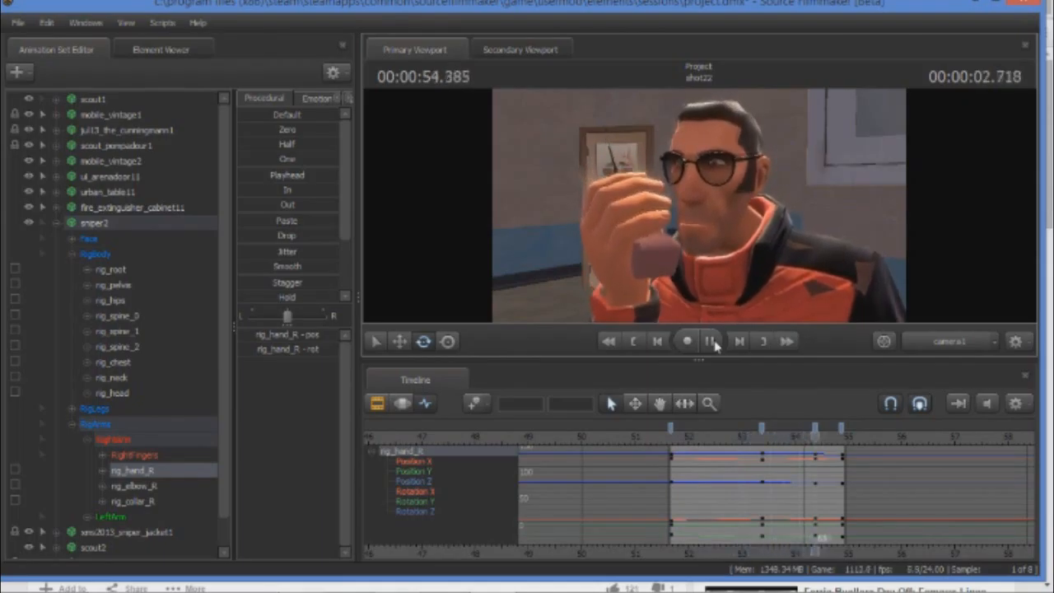
click(711, 341)
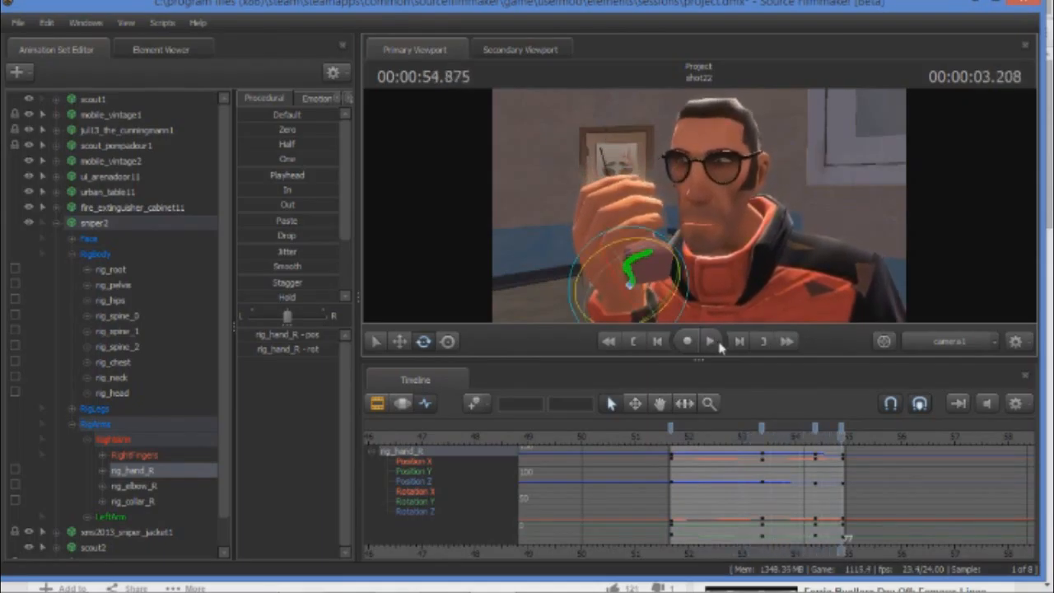
drag(840, 441, 668, 438)
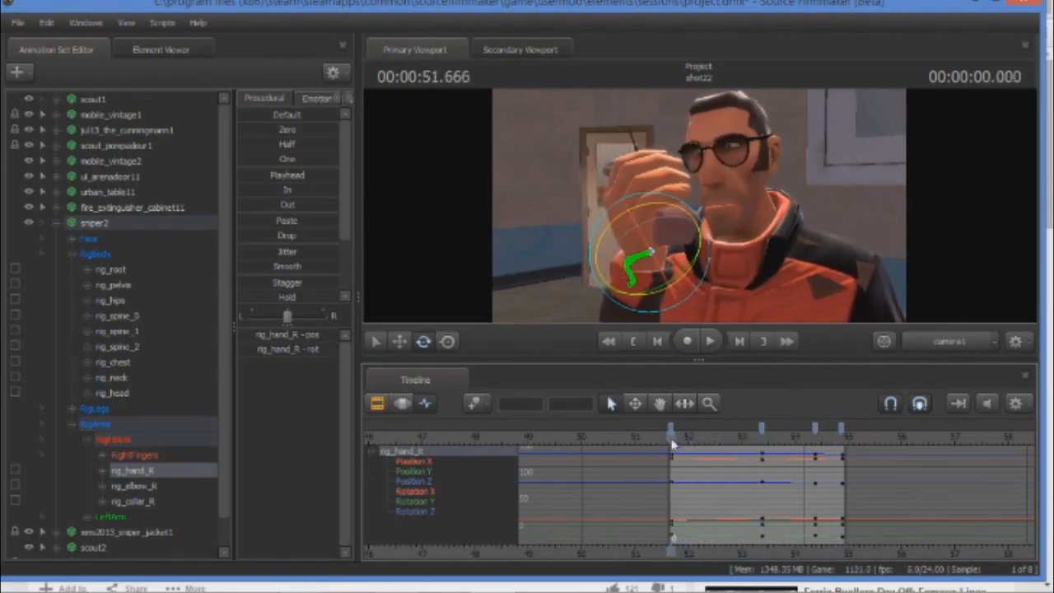
Switch to Chrome, replay the reference video from about 3:29 to 3:34 to study the actor's movement, and return to Source Filmmaker.
click(110, 580)
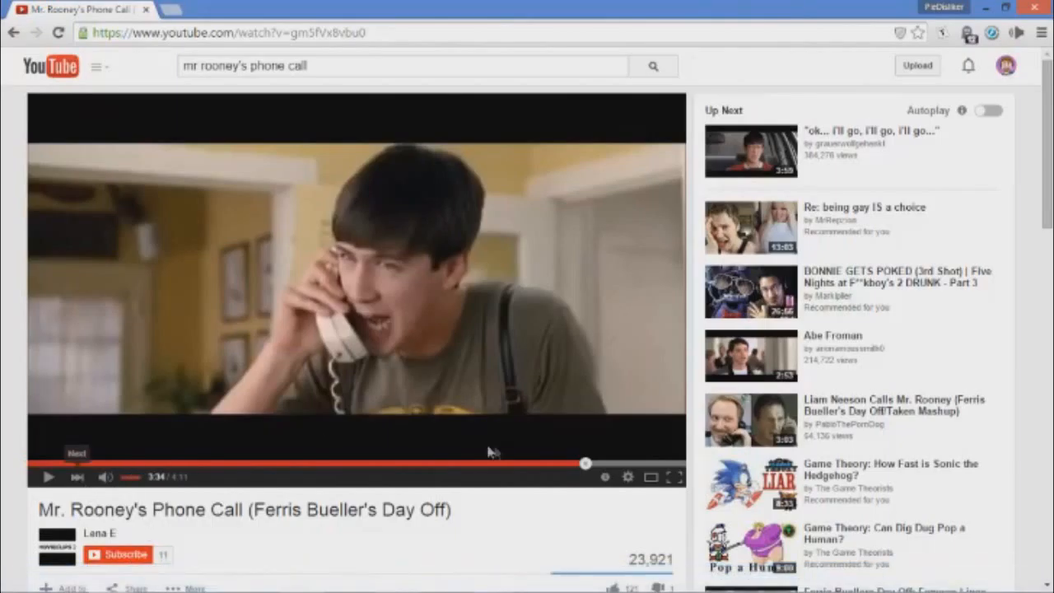
click(573, 464)
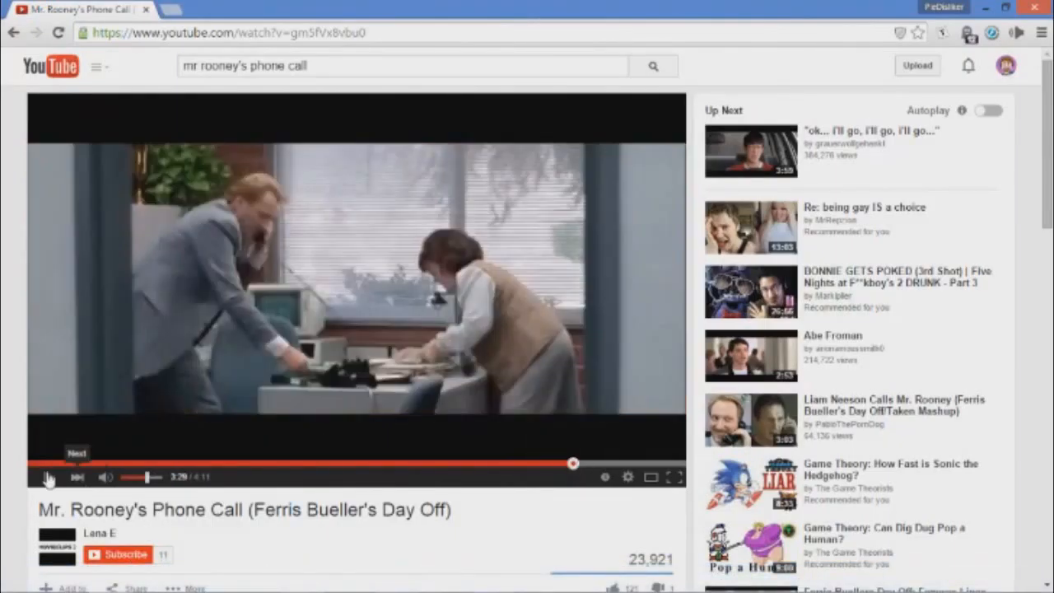
click(47, 478)
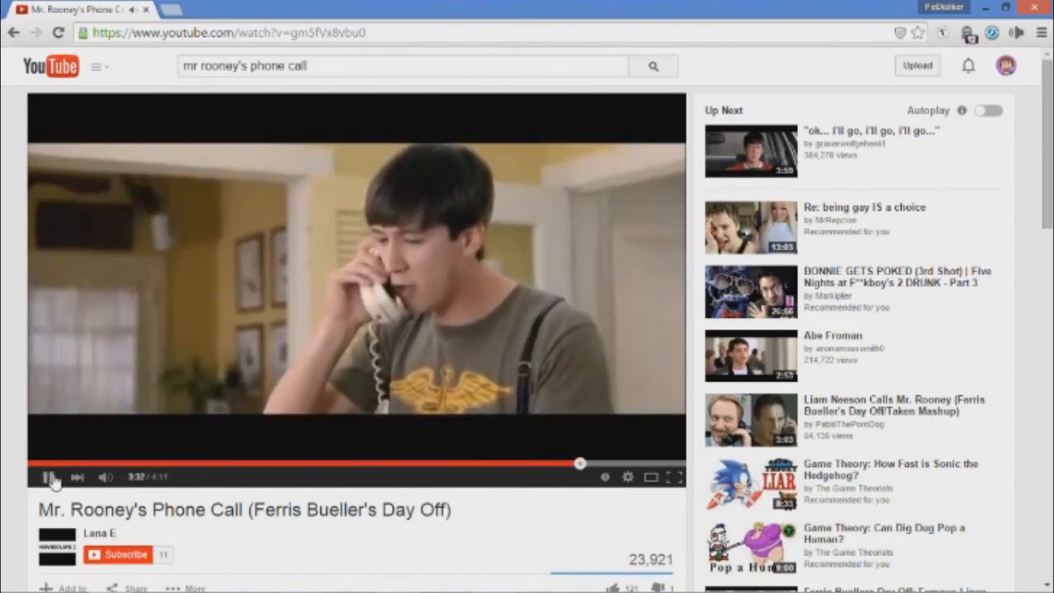
click(48, 478)
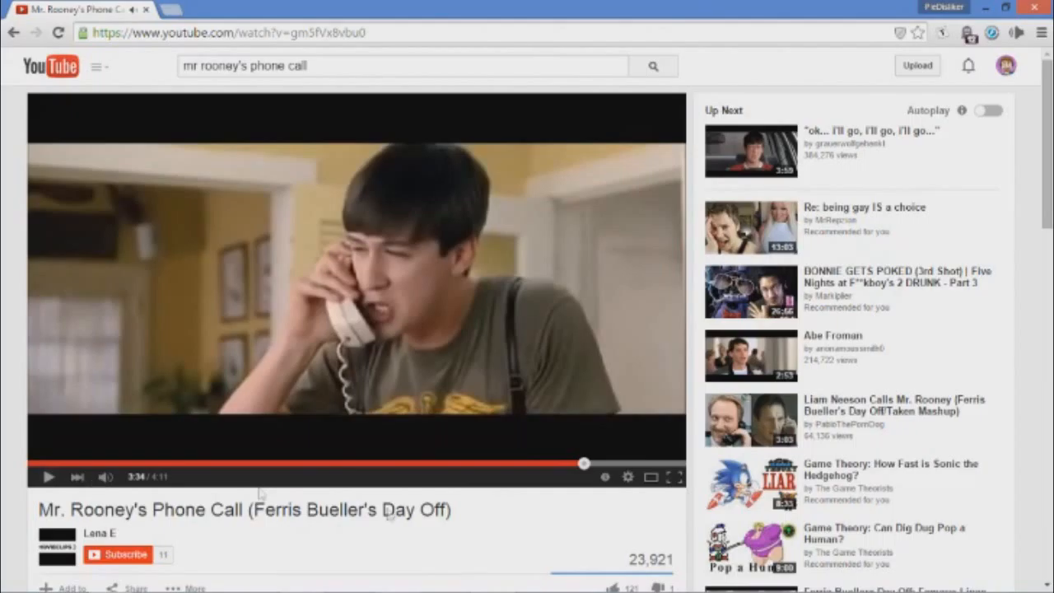
click(498, 579)
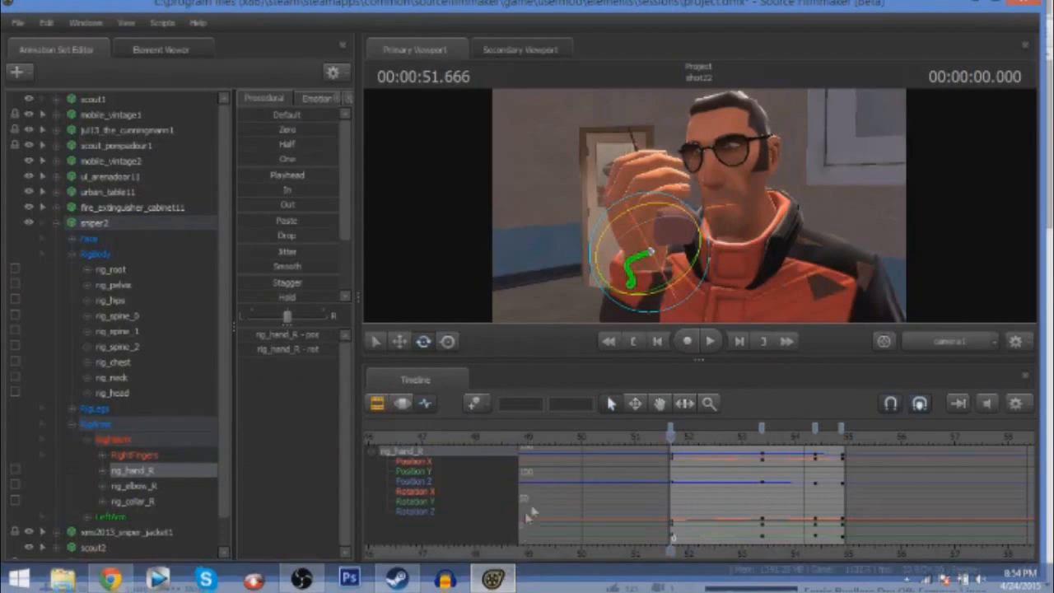
Go to the key at 00:00:53.375 and shift rig_chest slightly along its depth axis.
drag(669, 435, 761, 437)
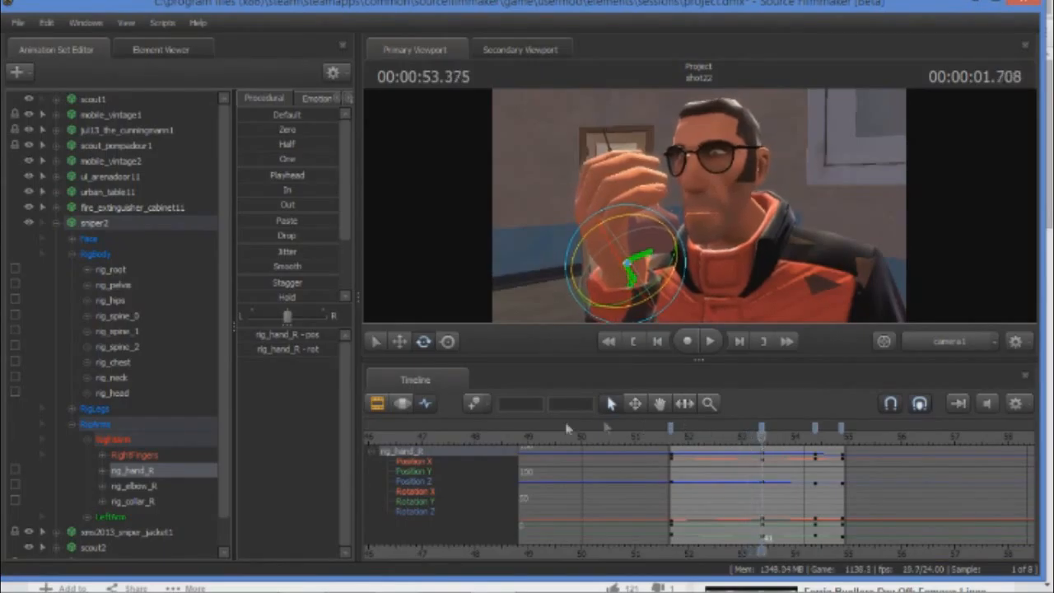
mouse_move(257, 586)
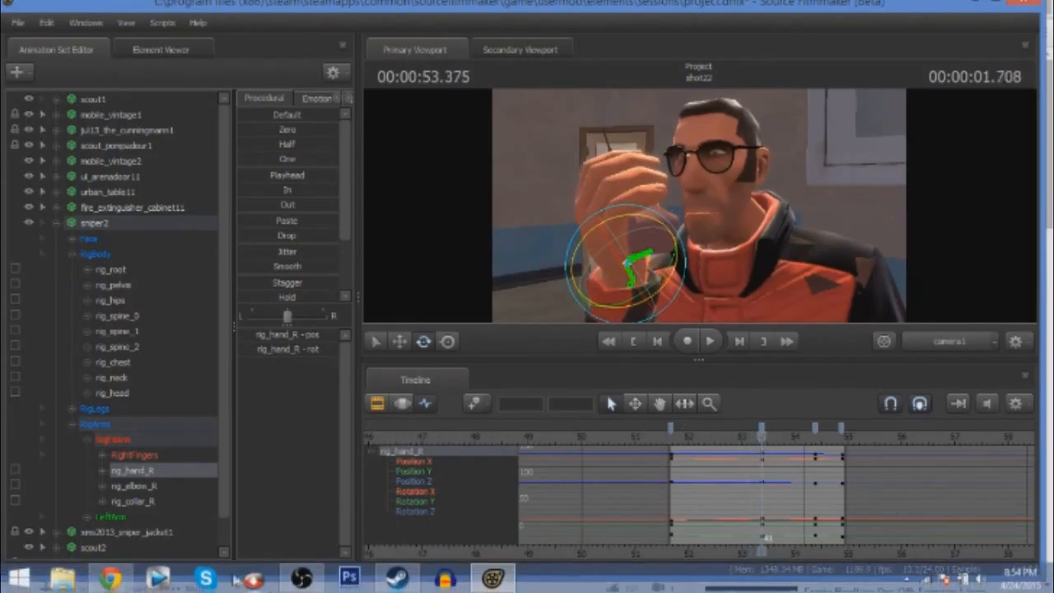
click(116, 362)
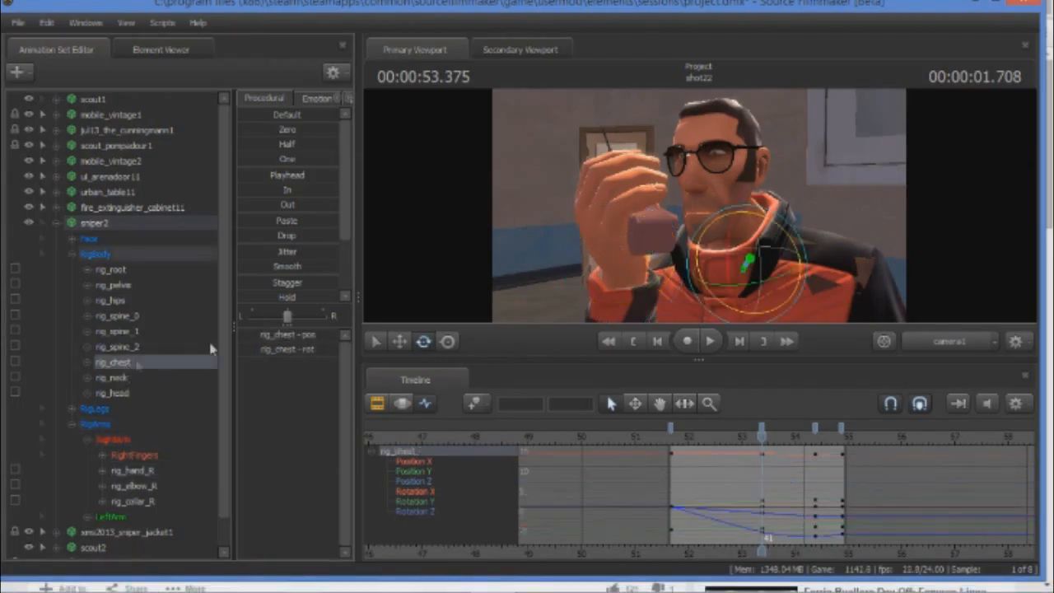
click(399, 341)
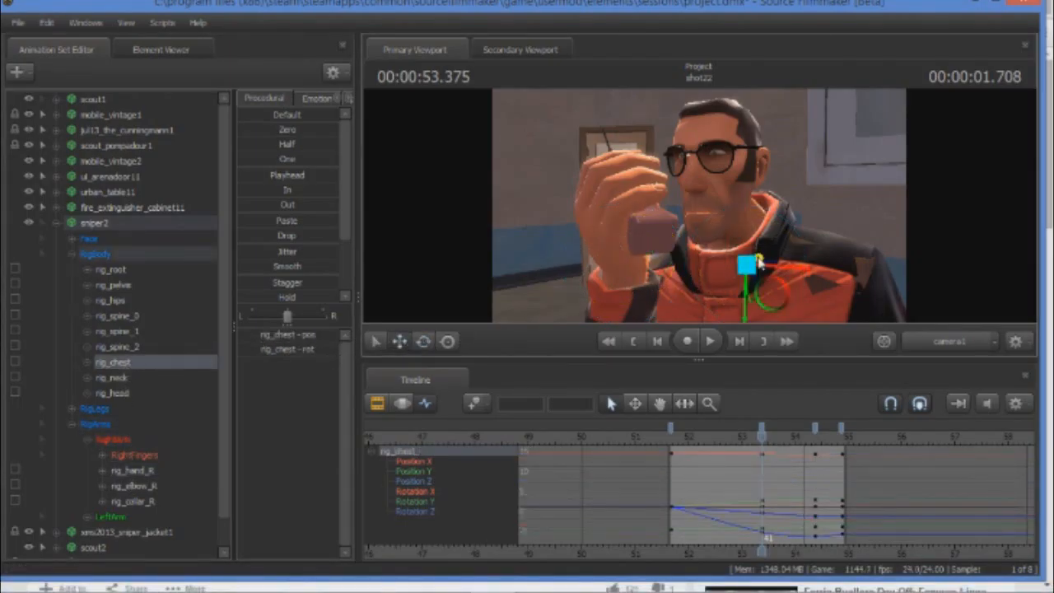
drag(761, 262, 759, 263)
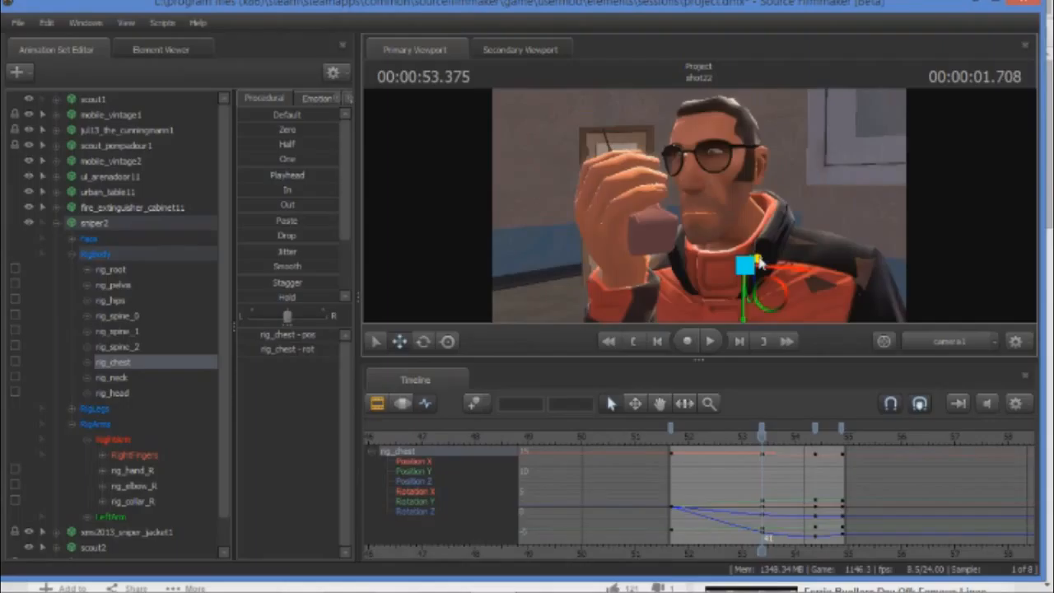
drag(757, 261, 760, 262)
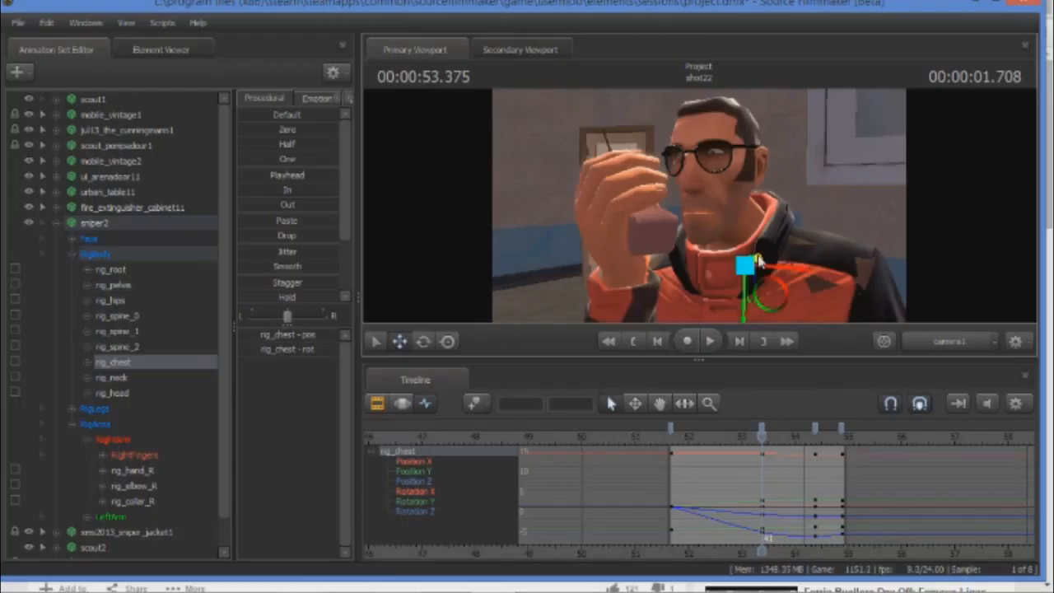
Move rig_hand_R slightly away from the face at 00:00:53.375 and rotate it to adjust the phone grip.
click(132, 470)
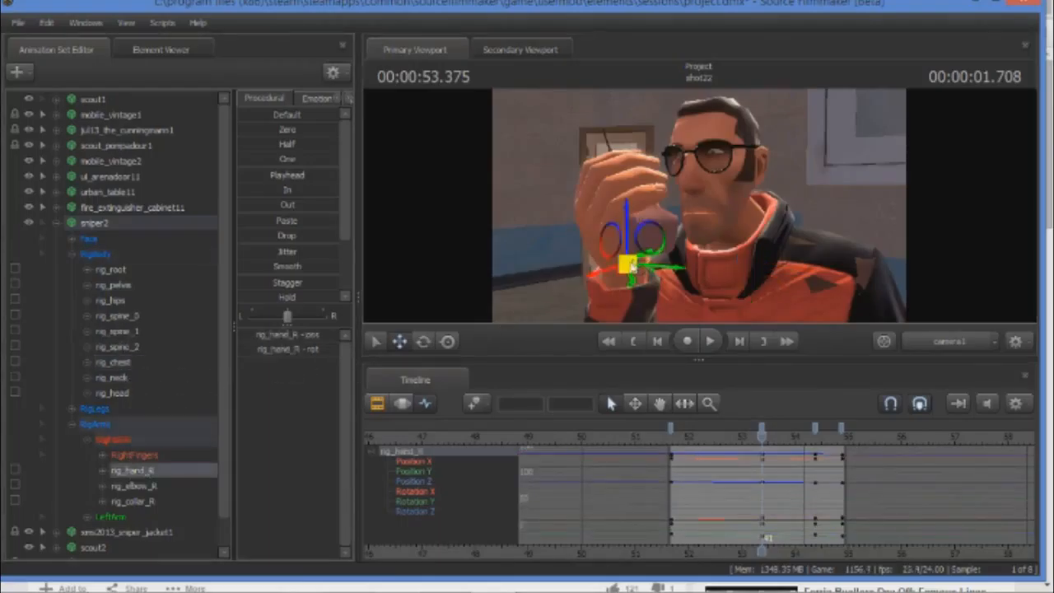
mouse_move(762, 429)
mouse_down()
mouse_move(701, 428)
mouse_move(762, 428)
mouse_up()
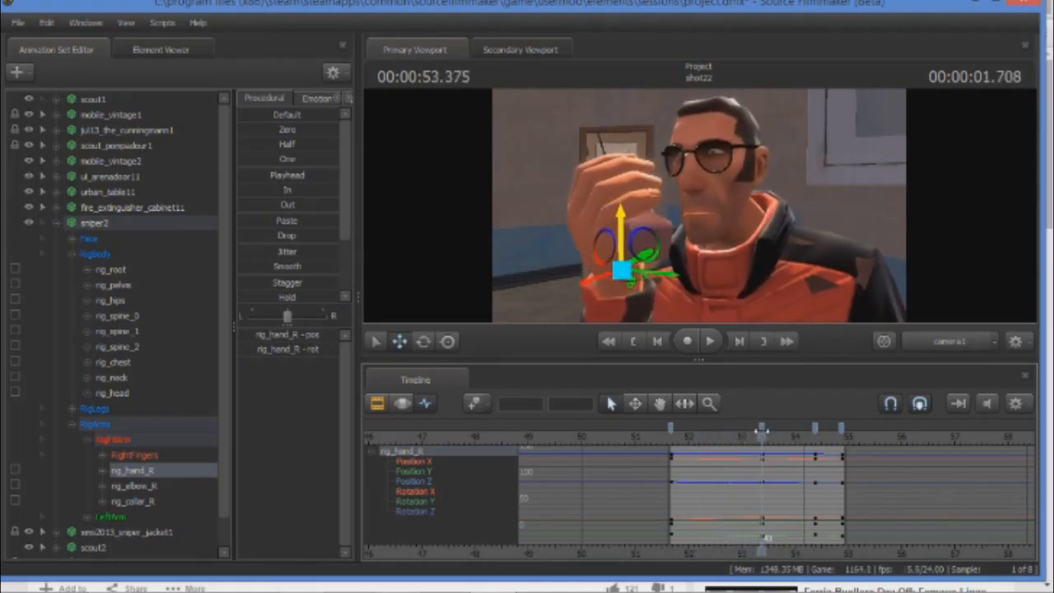
click(423, 341)
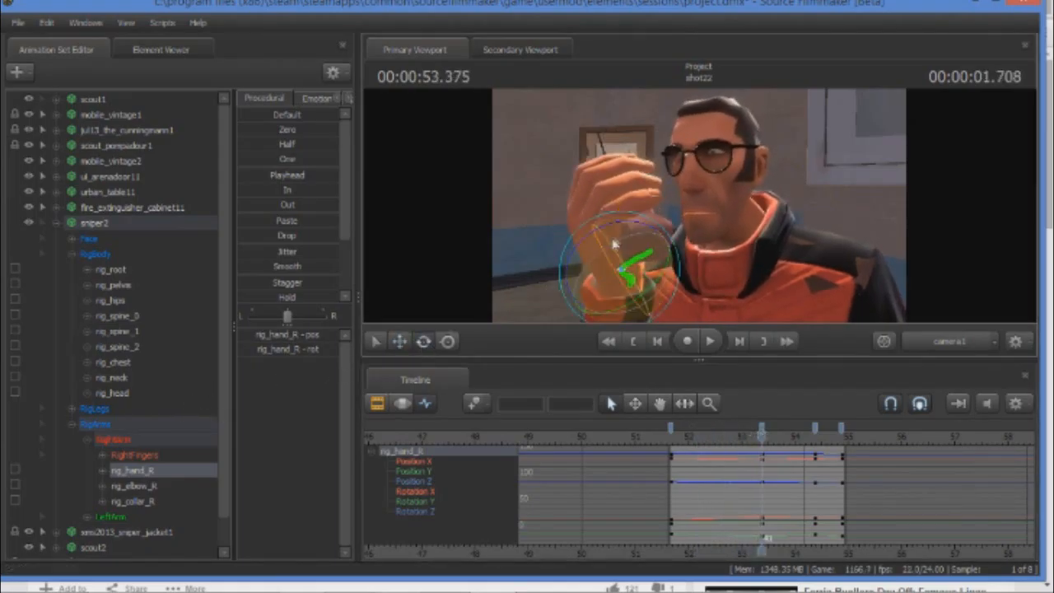
drag(625, 224, 626, 225)
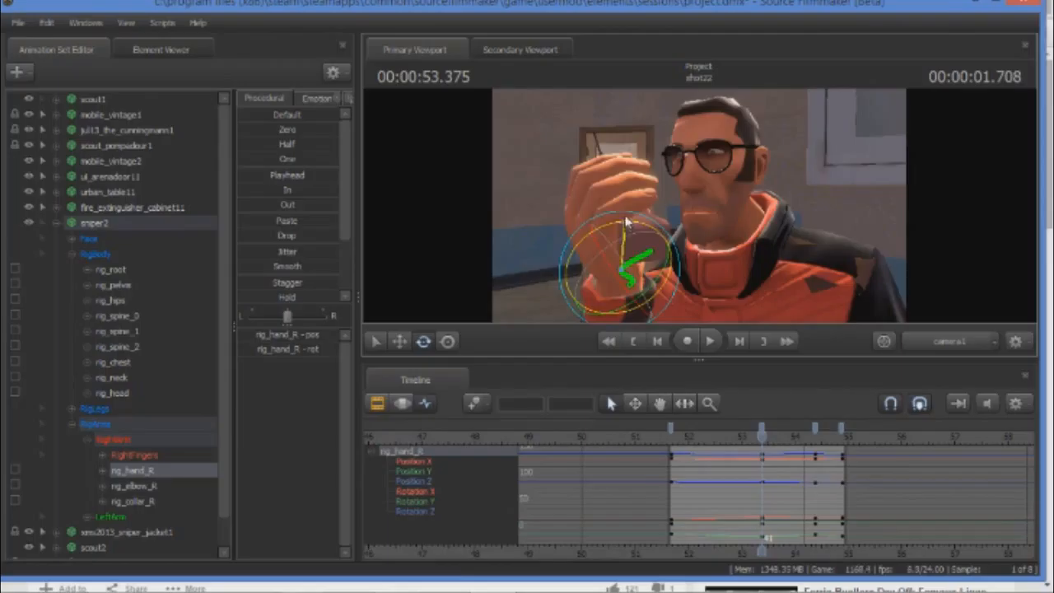
drag(606, 264, 613, 269)
Add in-between keys at 00:00:52.625 by rotating rig_hand_R and tilting rig_head downward.
drag(759, 429, 721, 432)
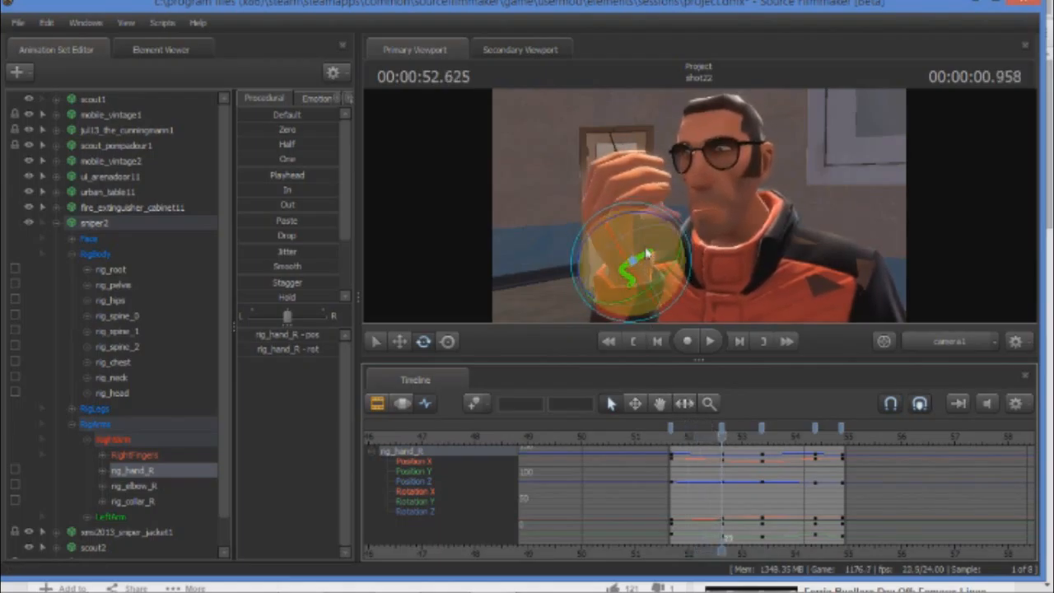
drag(622, 249, 644, 219)
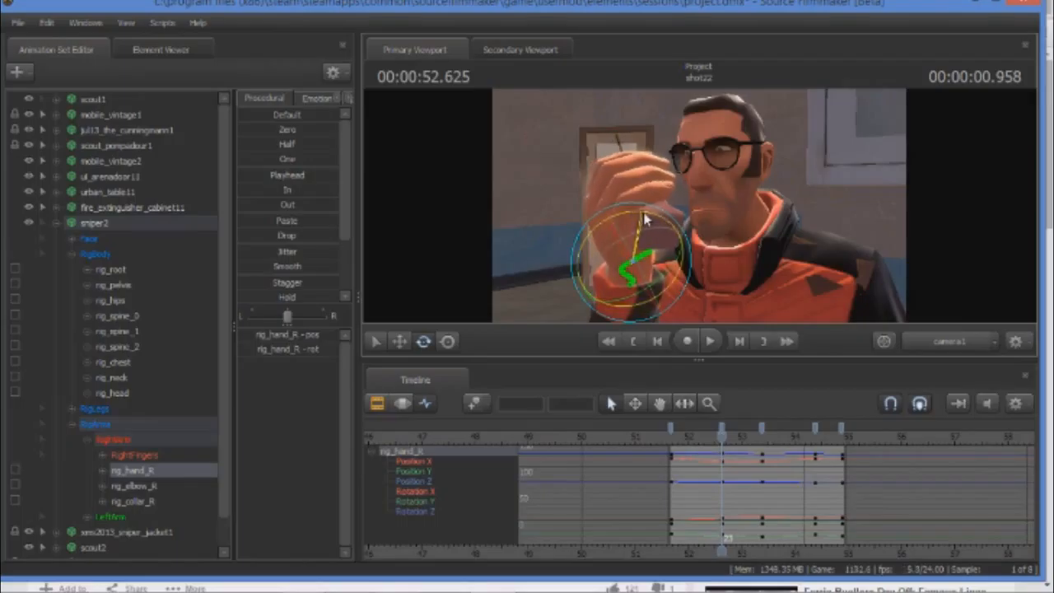
click(115, 393)
click(728, 151)
drag(727, 146, 707, 180)
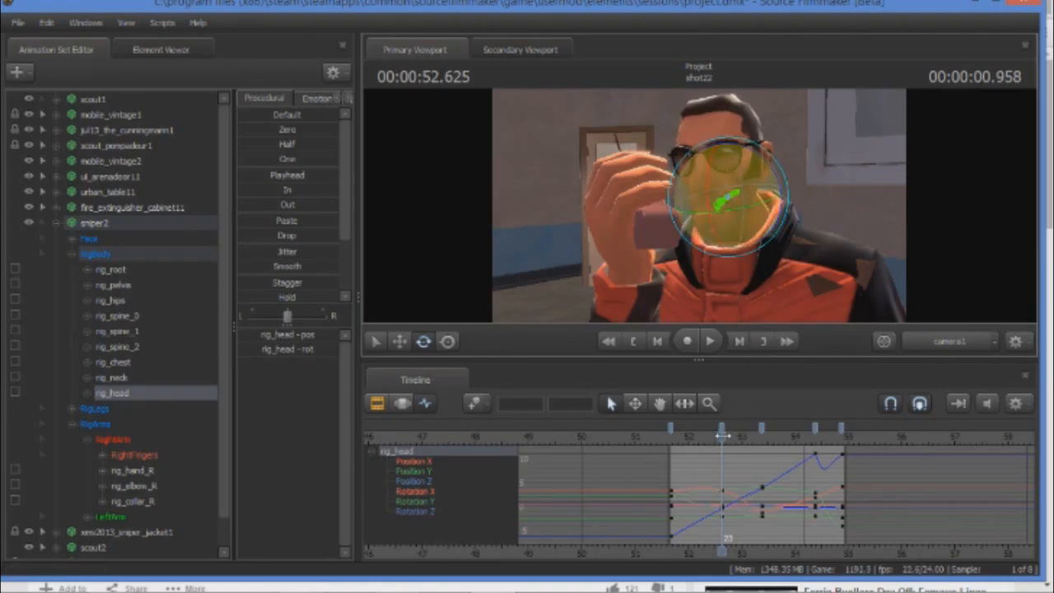
Add an in-between key on rig_chest at 00:00:52.583 by rotating the chest slightly.
mouse_move(721, 434)
mouse_down()
mouse_move(668, 436)
mouse_move(731, 434)
mouse_move(718, 434)
mouse_up()
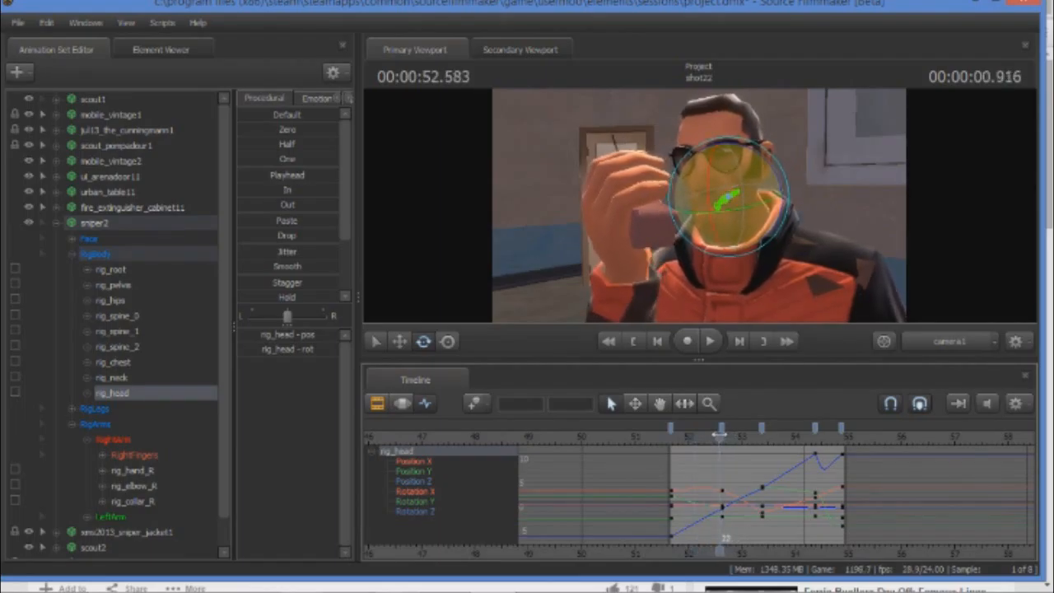
click(123, 362)
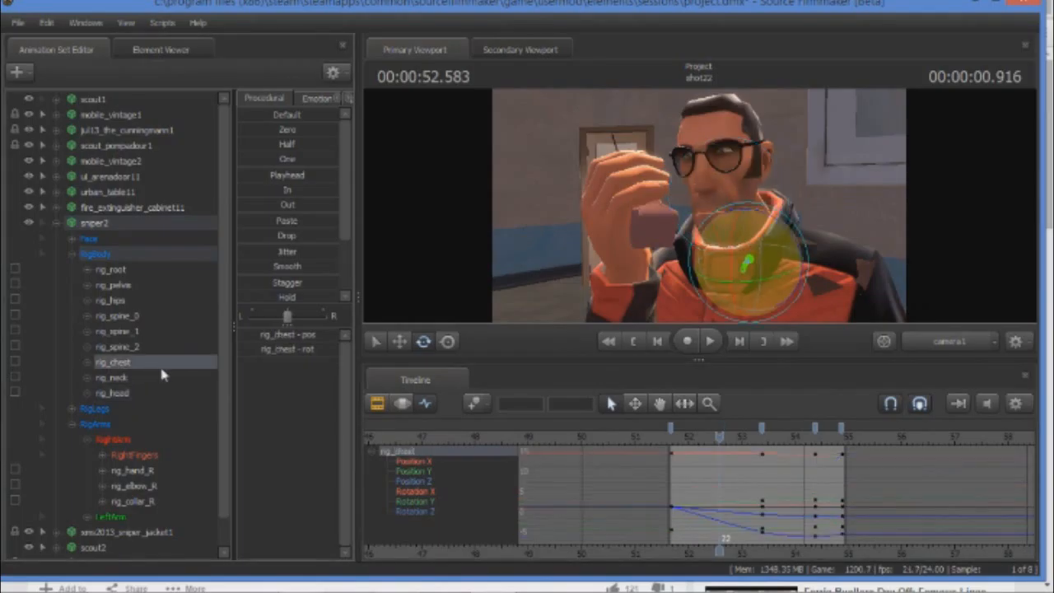
drag(752, 212, 752, 214)
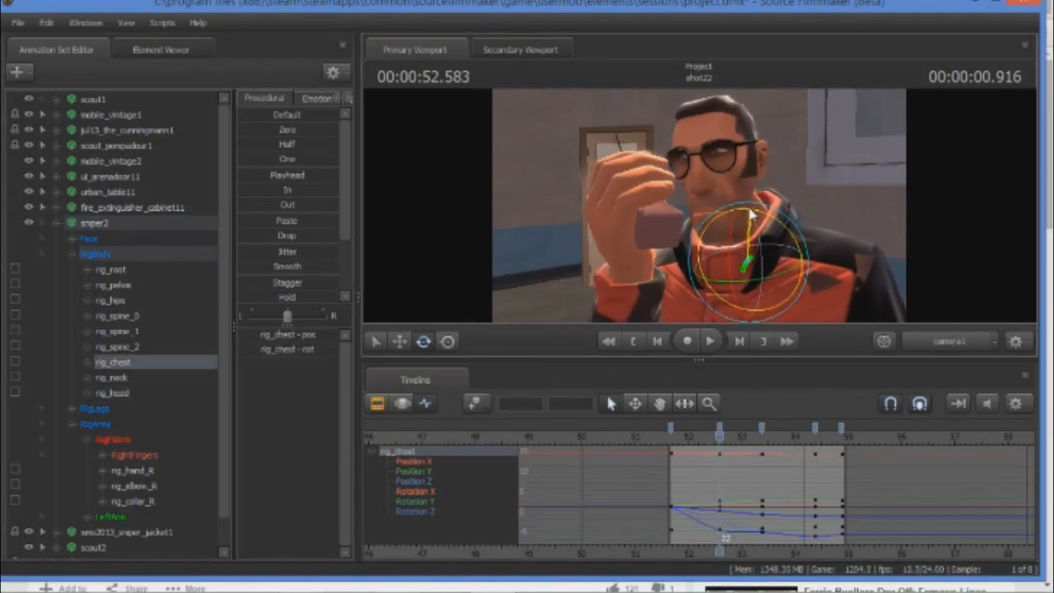
Play back the shot from 00:00:51.666 and check the final pose at 00:00:54.875.
drag(721, 429, 669, 430)
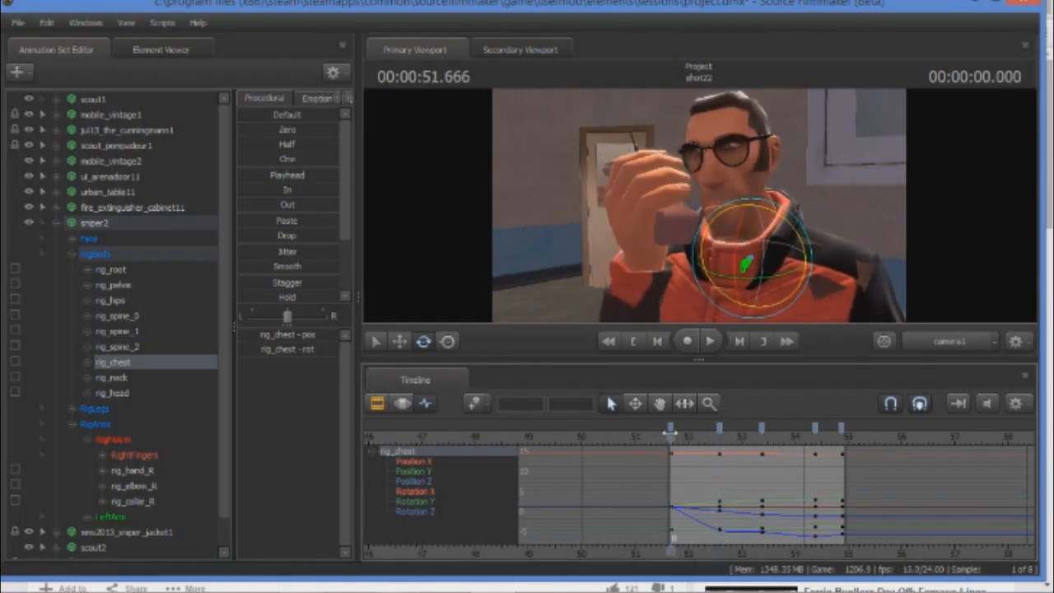
click(708, 340)
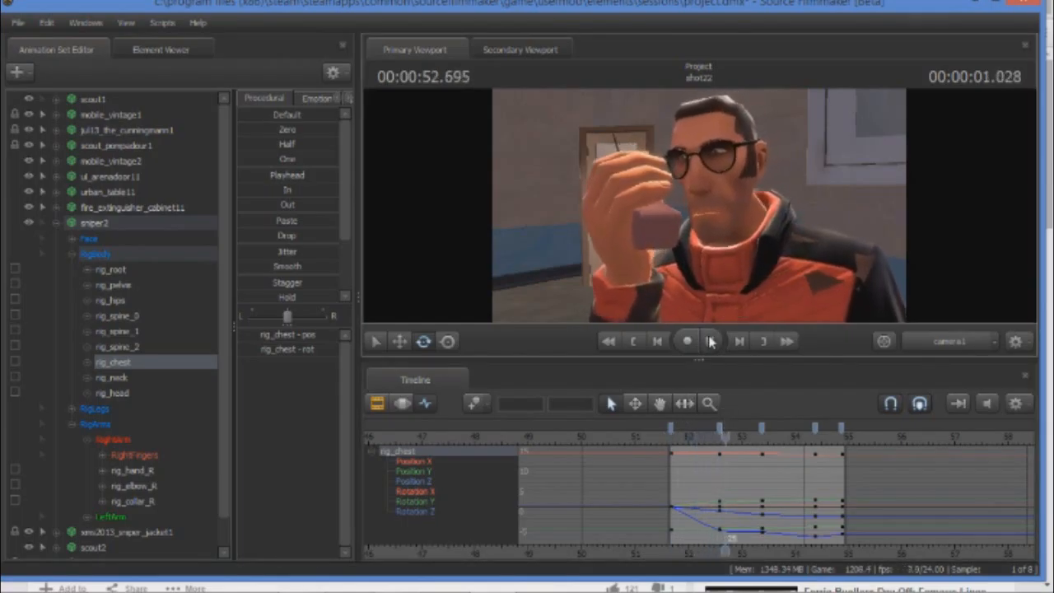
click(711, 342)
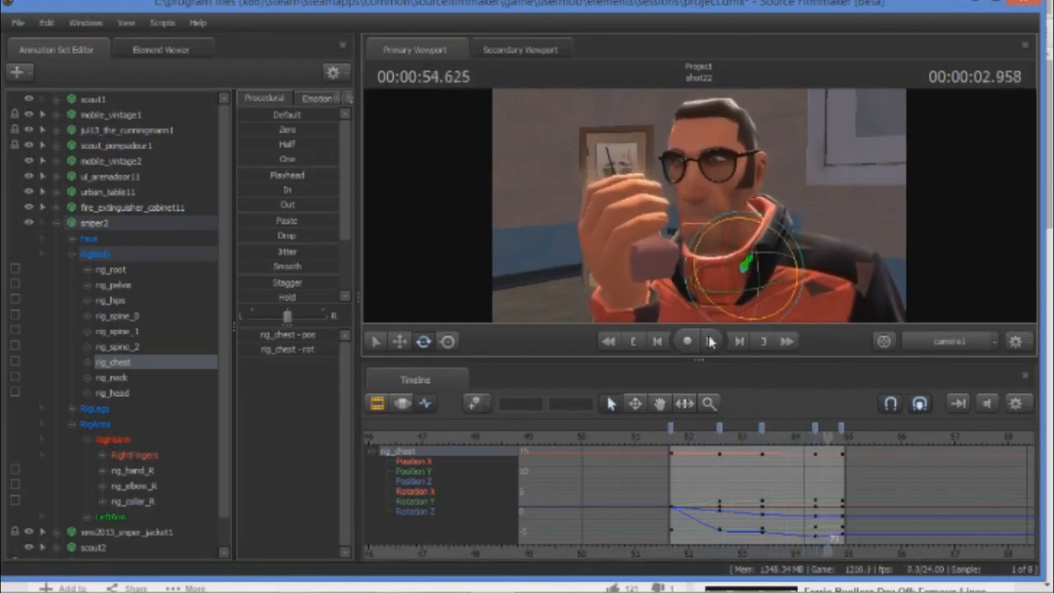
click(711, 341)
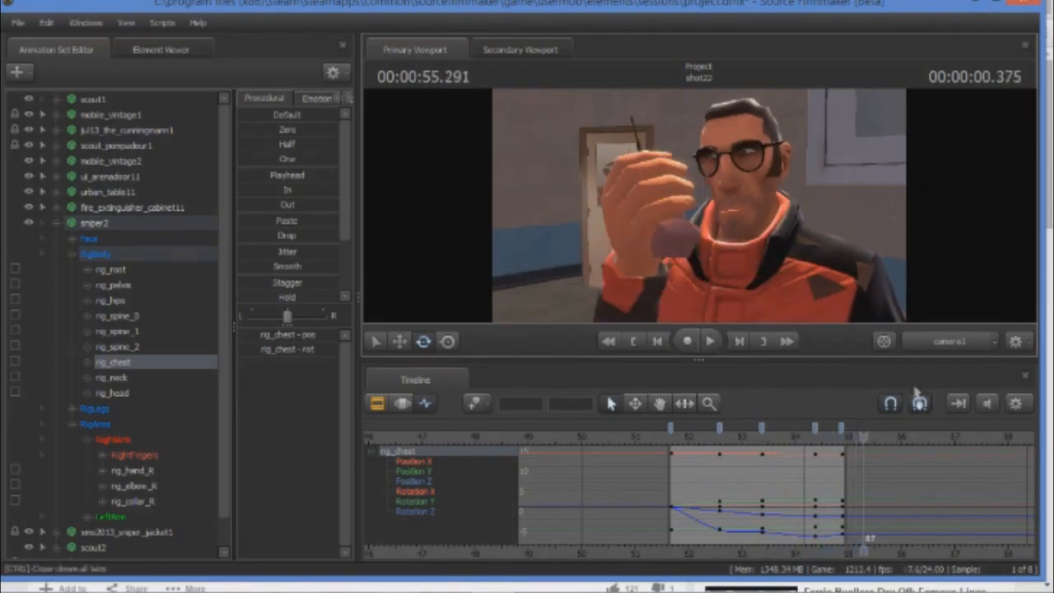
drag(862, 439, 841, 439)
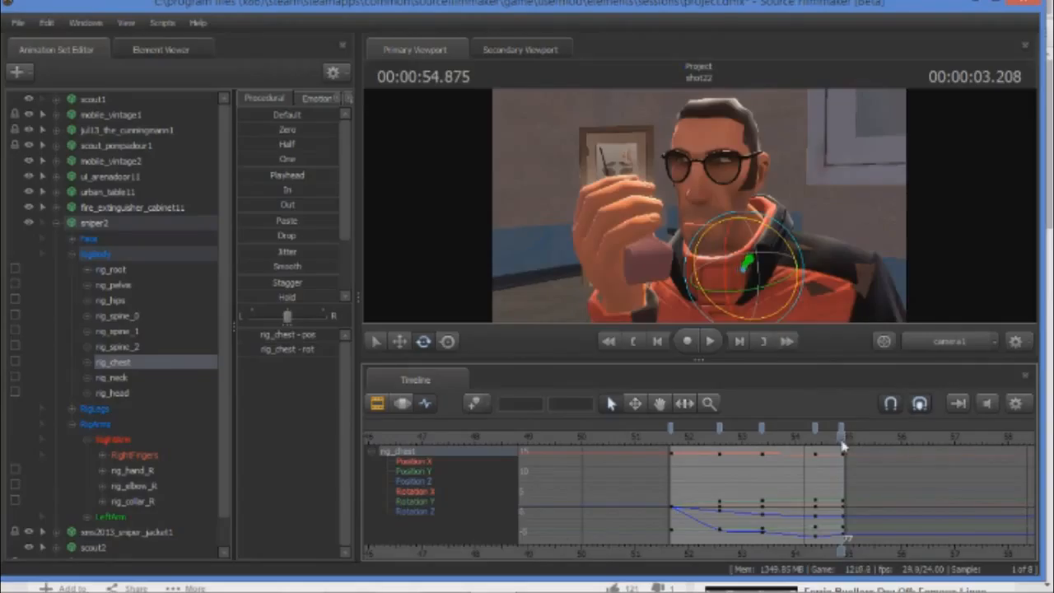
mouse_move(841, 437)
mouse_down()
mouse_move(740, 438)
mouse_move(841, 438)
mouse_up()
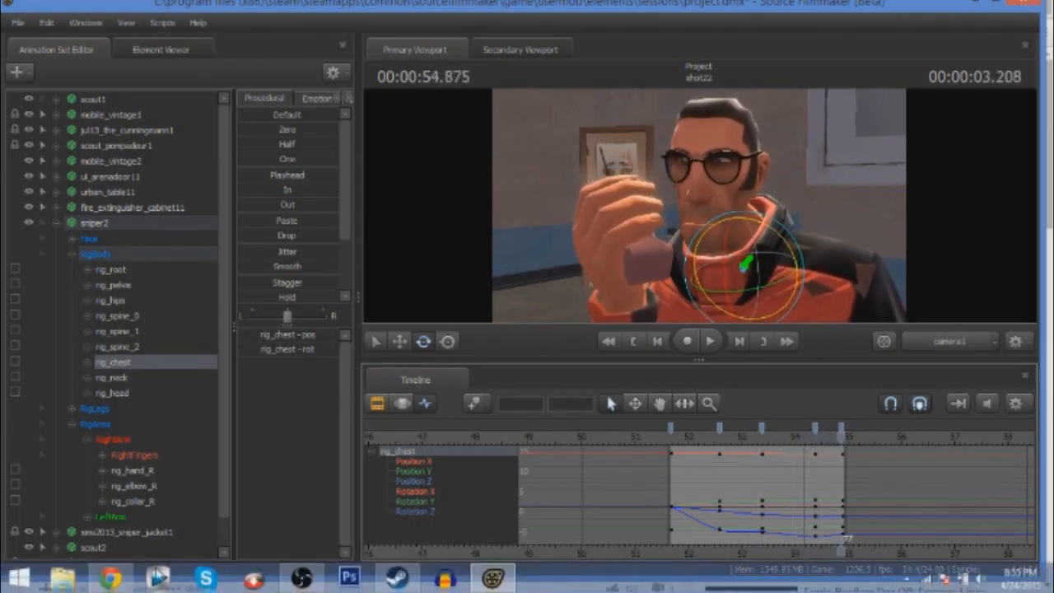
Switch to Chrome, replay the reference video around 3:30 to 3:34 to study the actor's face and movement, and return to Source Filmmaker.
click(126, 574)
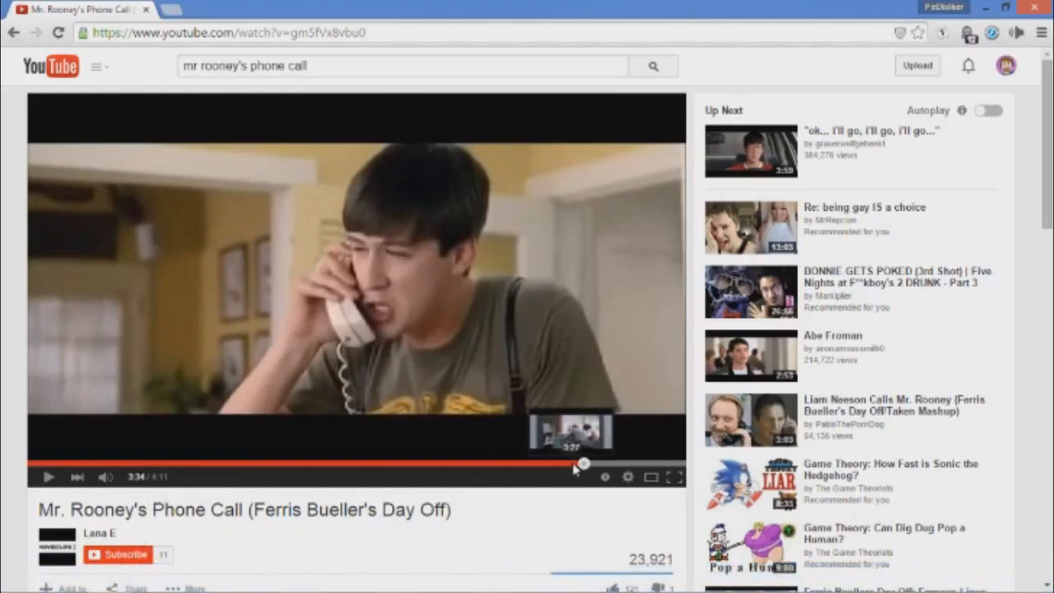
click(44, 480)
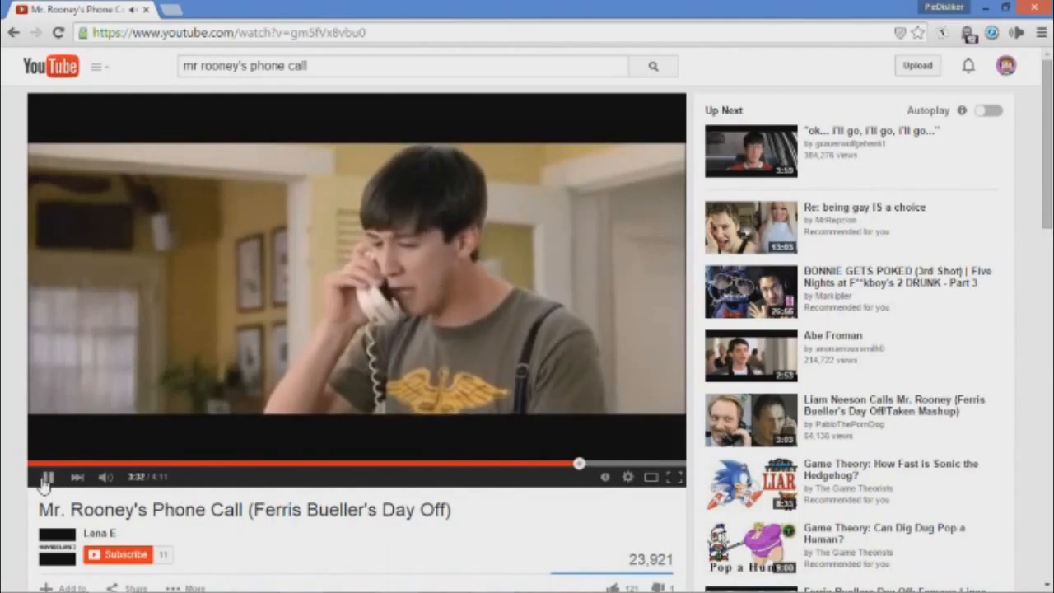
click(45, 479)
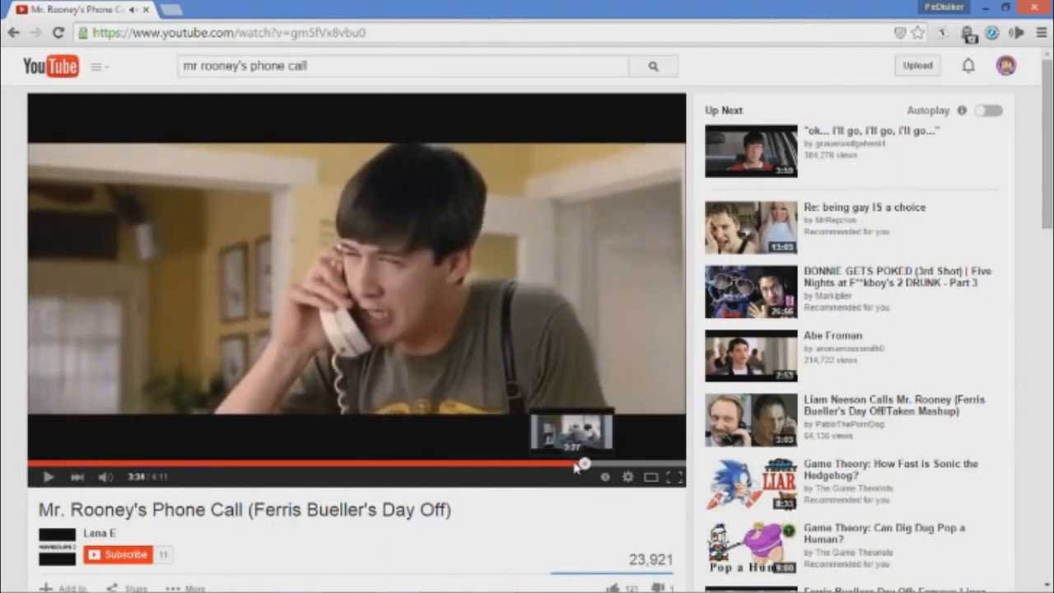
click(574, 463)
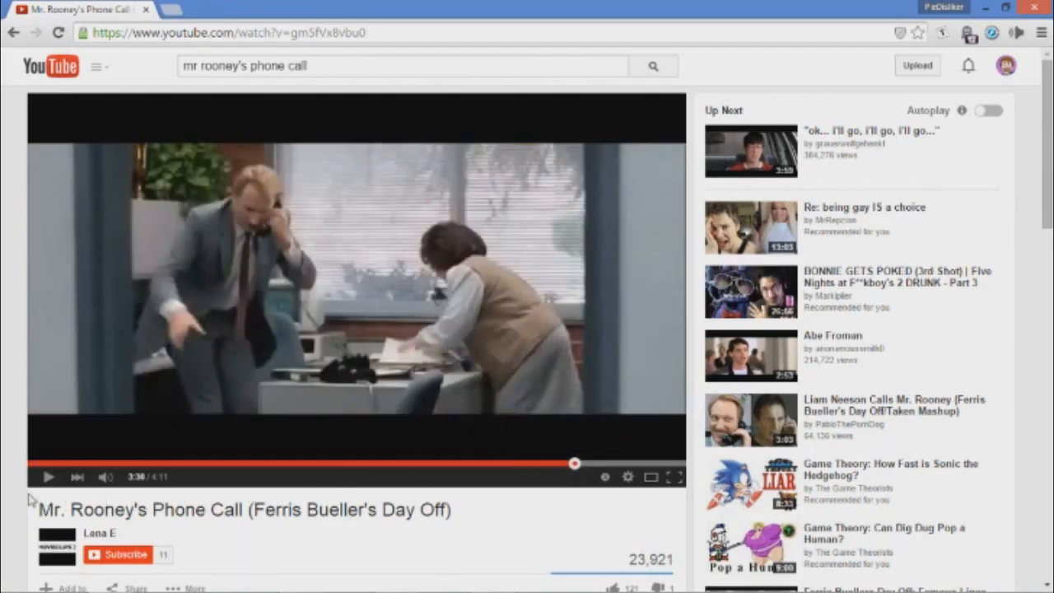
click(47, 481)
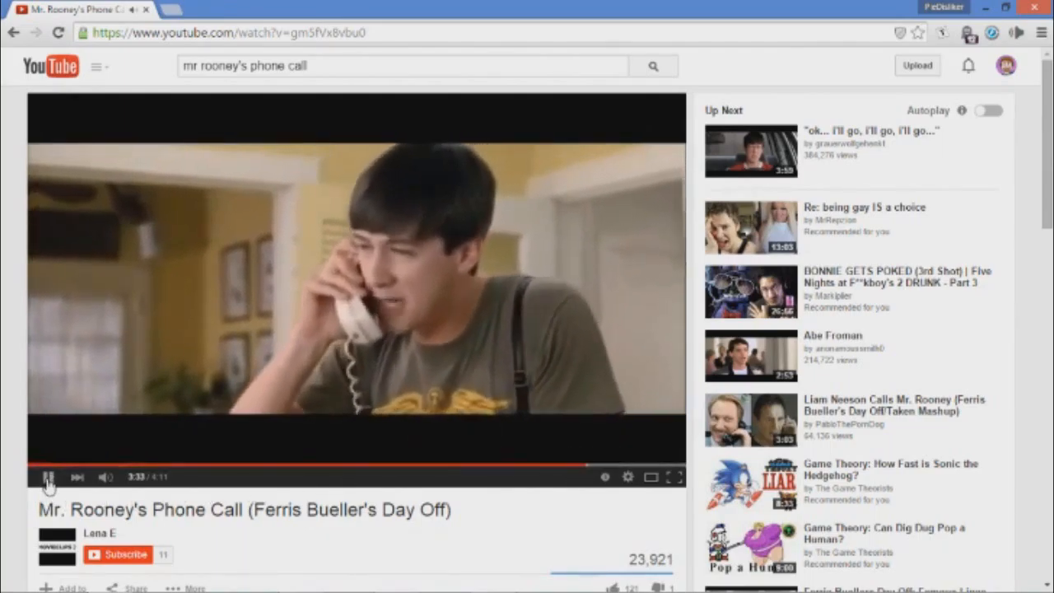
click(48, 481)
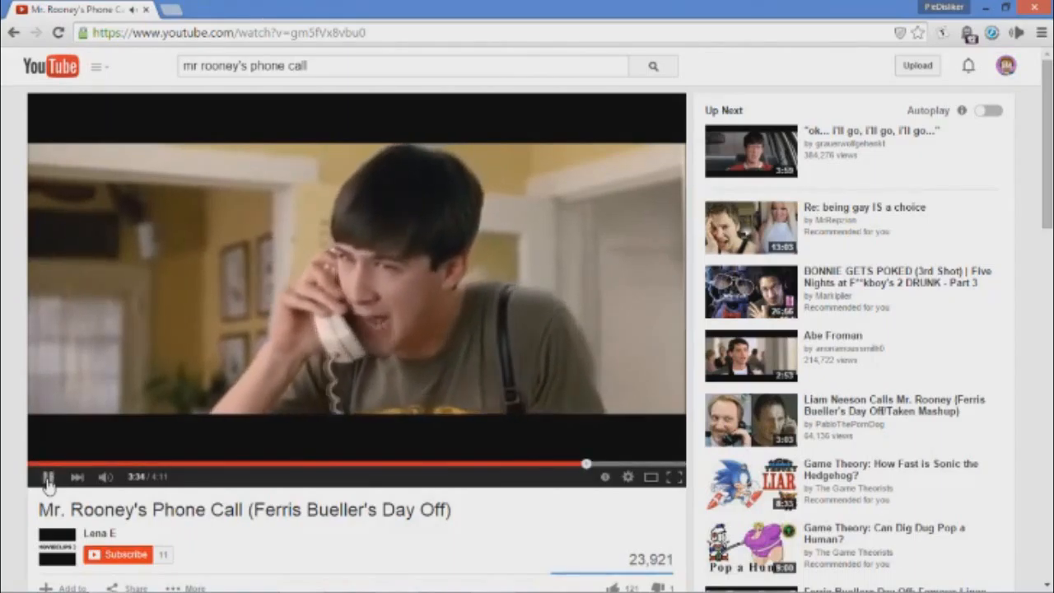
click(47, 480)
click(48, 481)
click(494, 579)
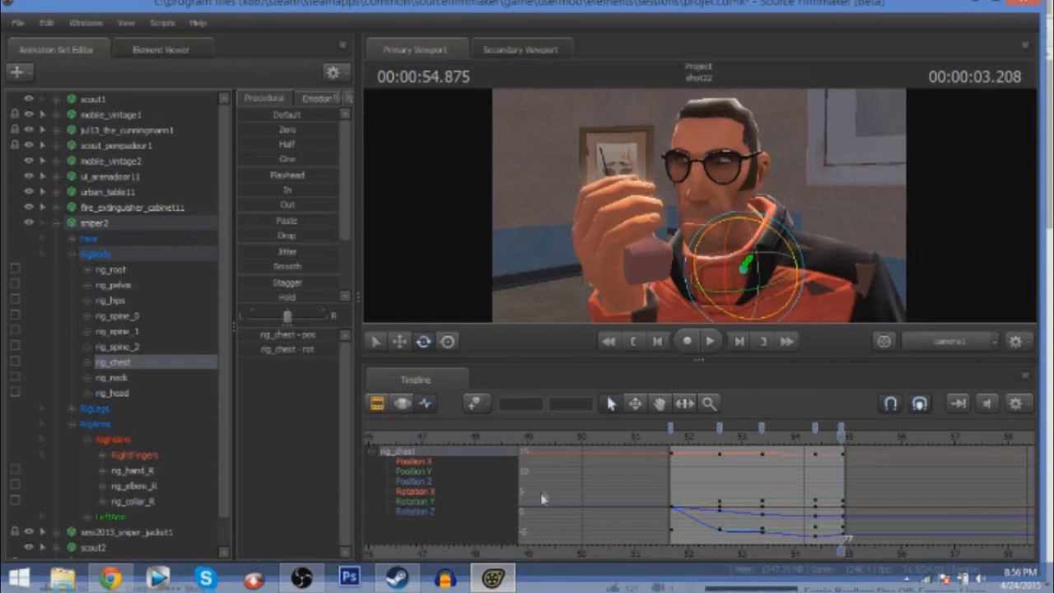
Return to the shot's first frame at 00:00:51.666 and save the session.
drag(844, 436, 671, 432)
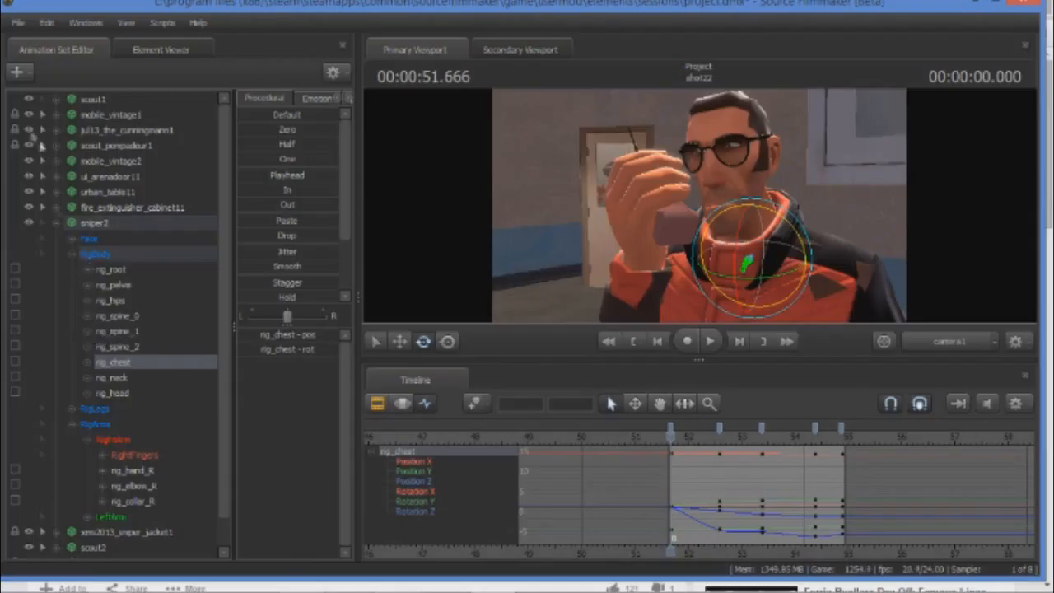
click(17, 22)
click(47, 118)
Select the Eyes controls in sniper2's Face group and key them at the shot's first frame and near its end.
click(72, 255)
click(71, 239)
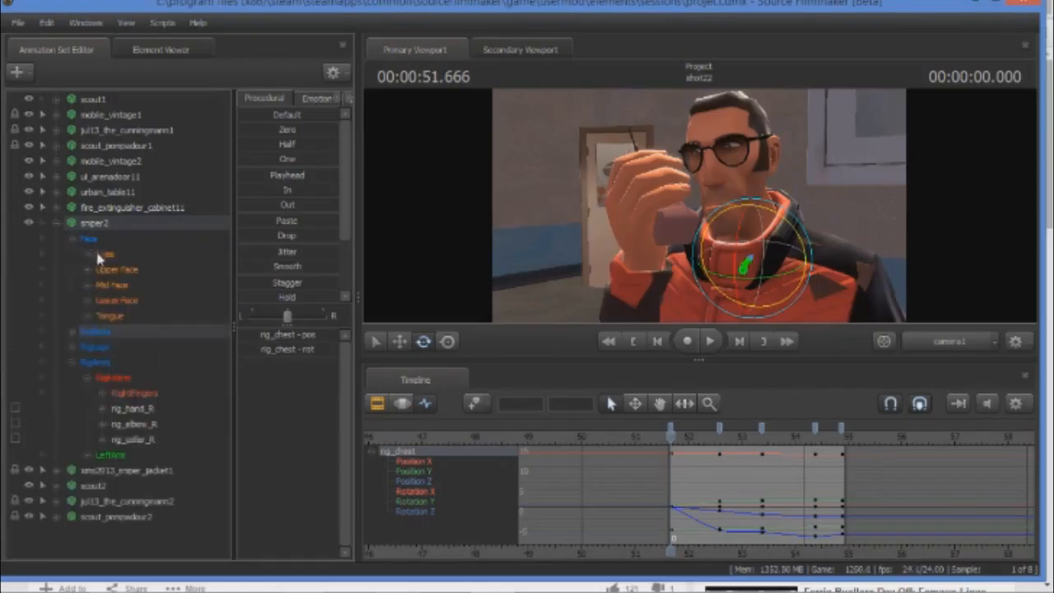
click(101, 255)
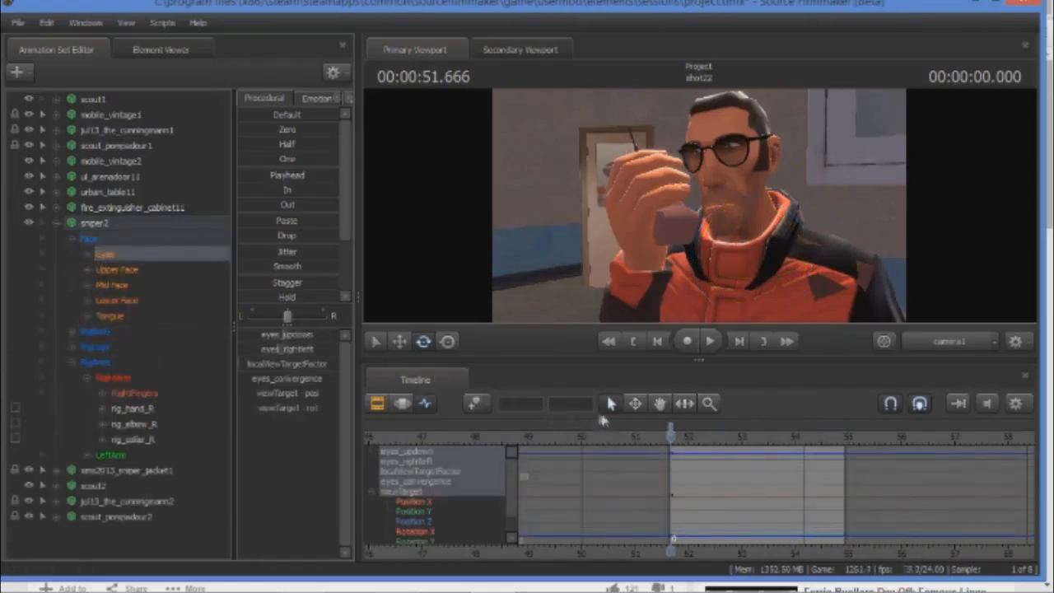
drag(669, 437, 845, 459)
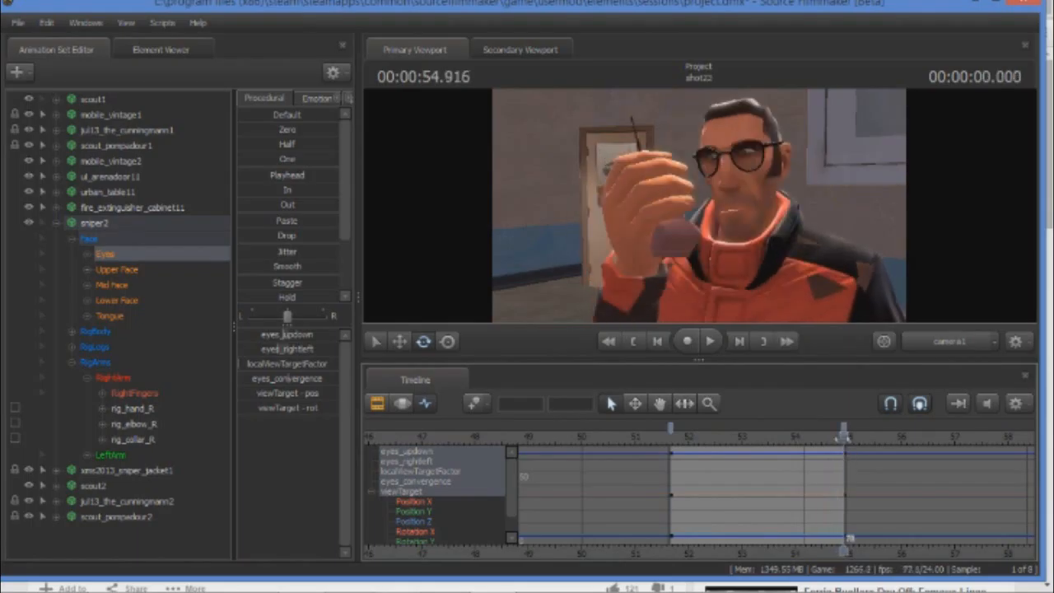
click(838, 437)
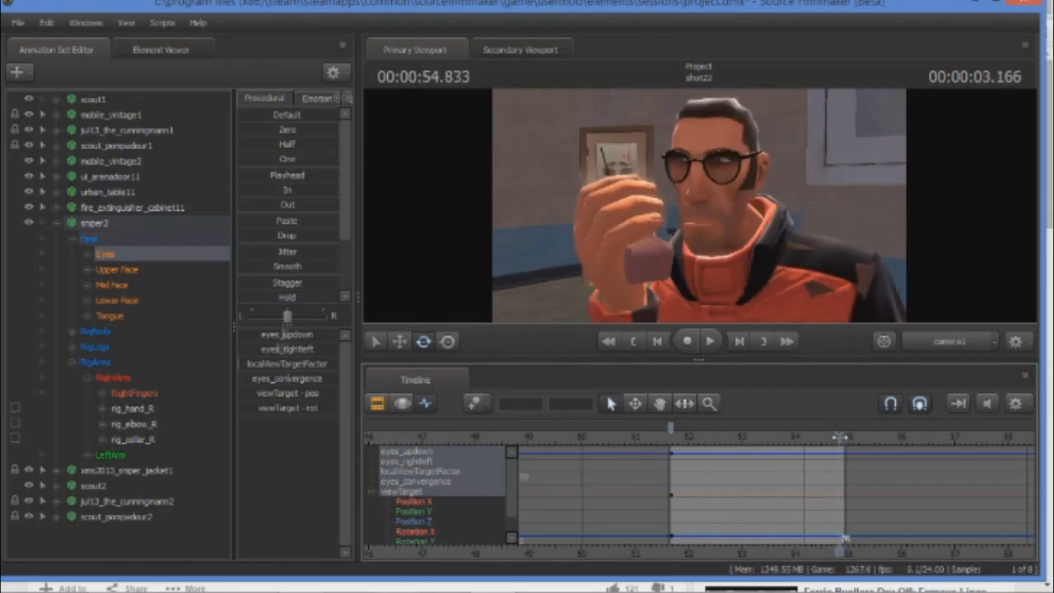
drag(840, 437, 706, 441)
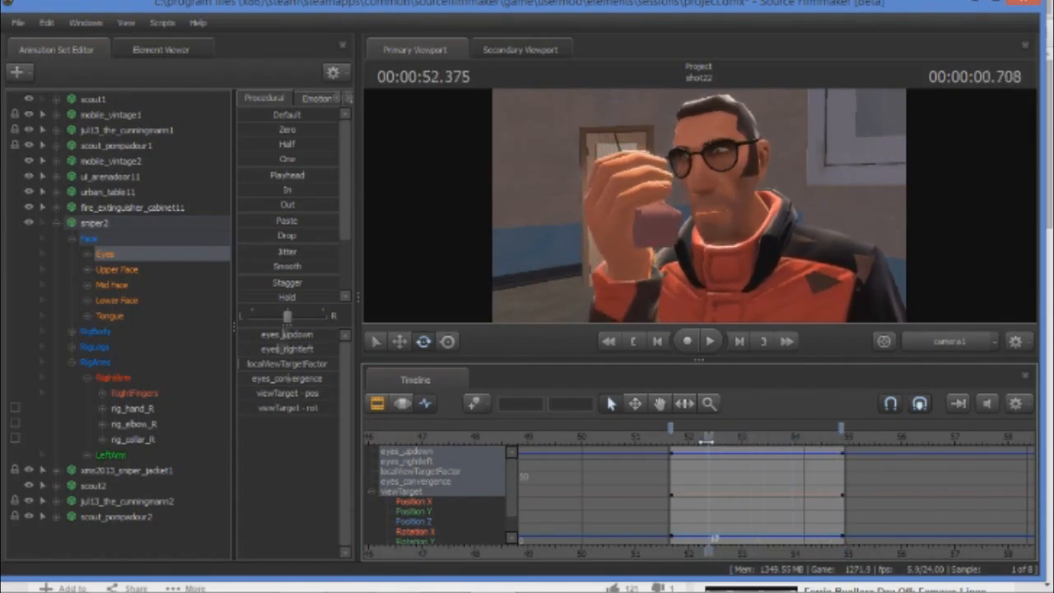
Switch to Chrome, replay the reference video up to 3:33, and find the matching moment around 00:00:52.916 in Source Filmmaker.
click(110, 578)
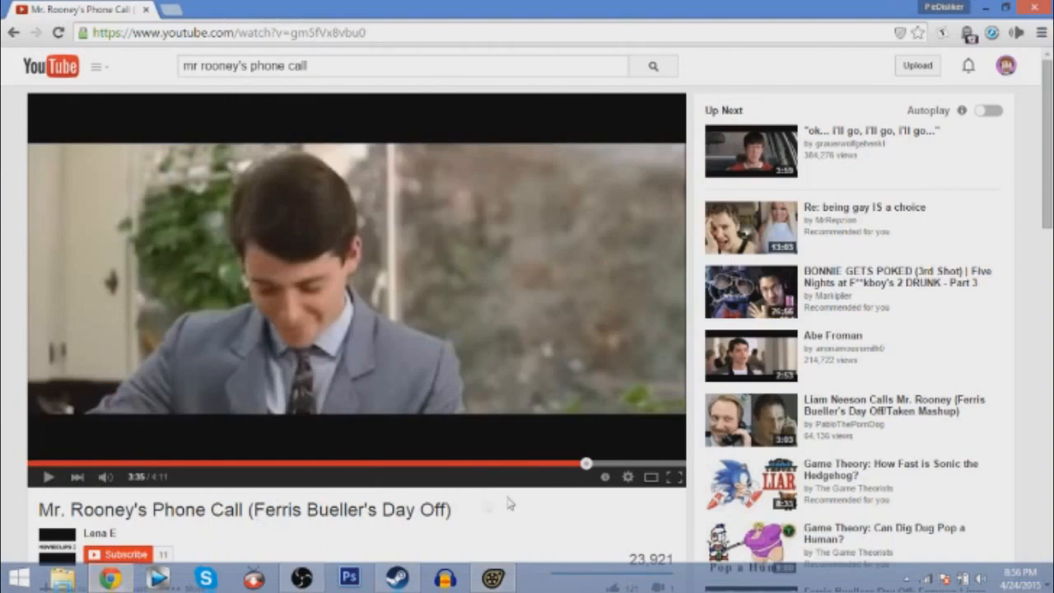
click(560, 463)
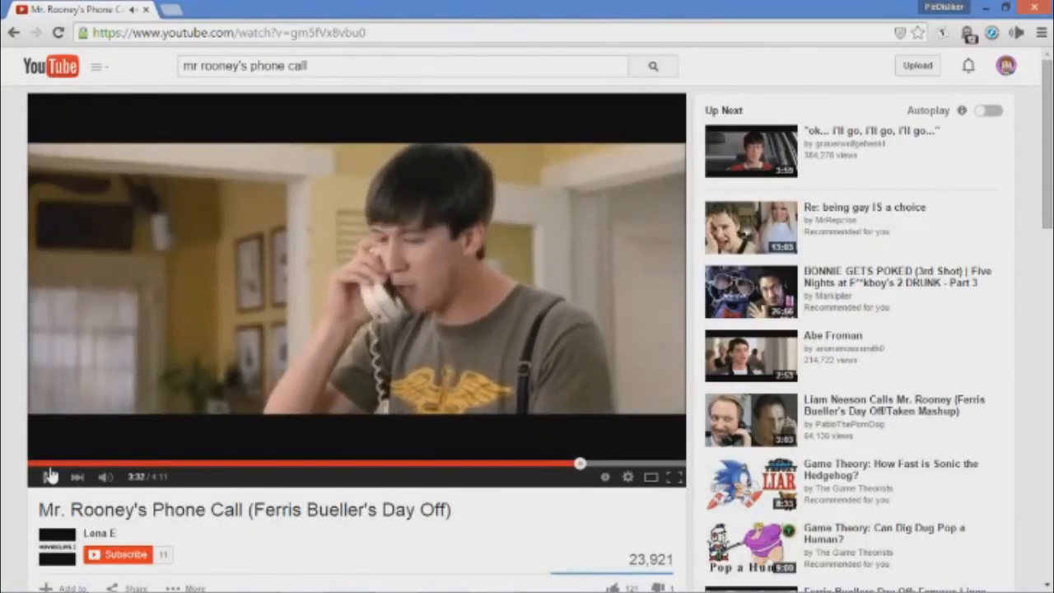
click(48, 476)
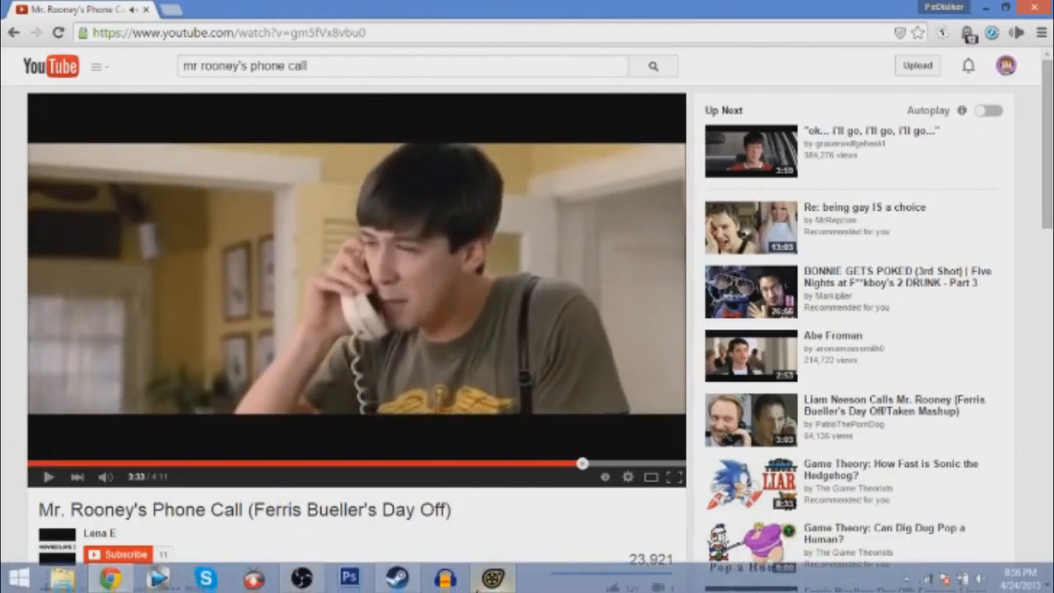
click(494, 585)
drag(707, 437, 737, 436)
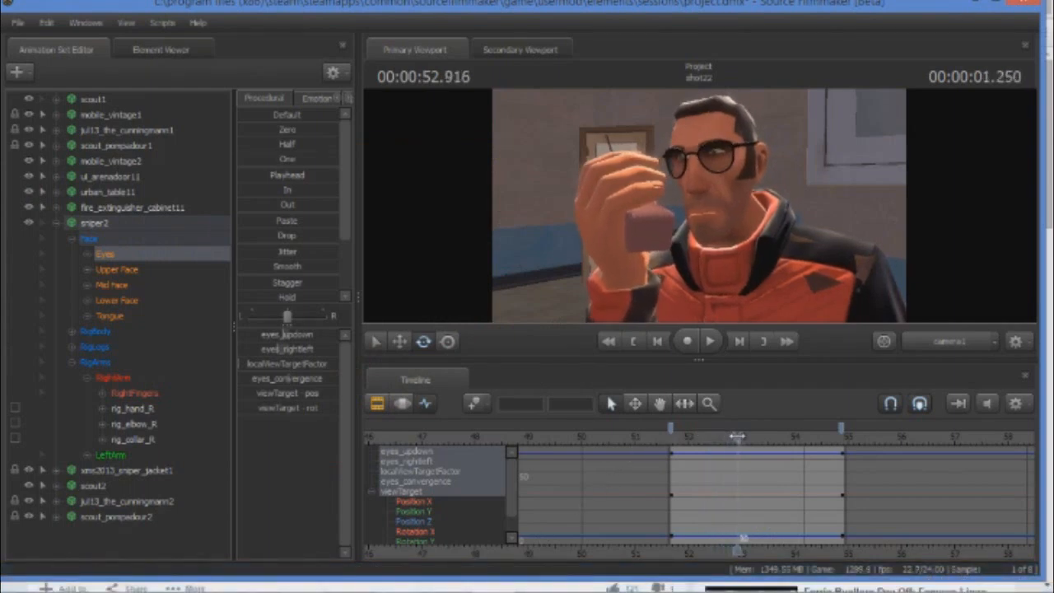
Return to 00:00:51.666 and select the CloseLid control in sniper2's Upper Face group.
drag(736, 434, 670, 437)
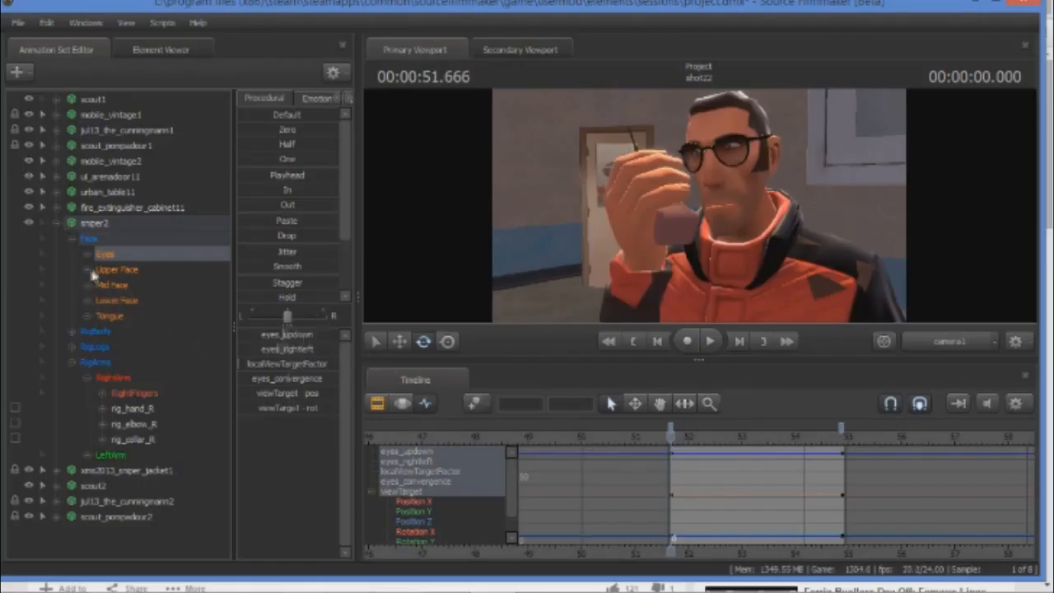
click(105, 272)
click(87, 270)
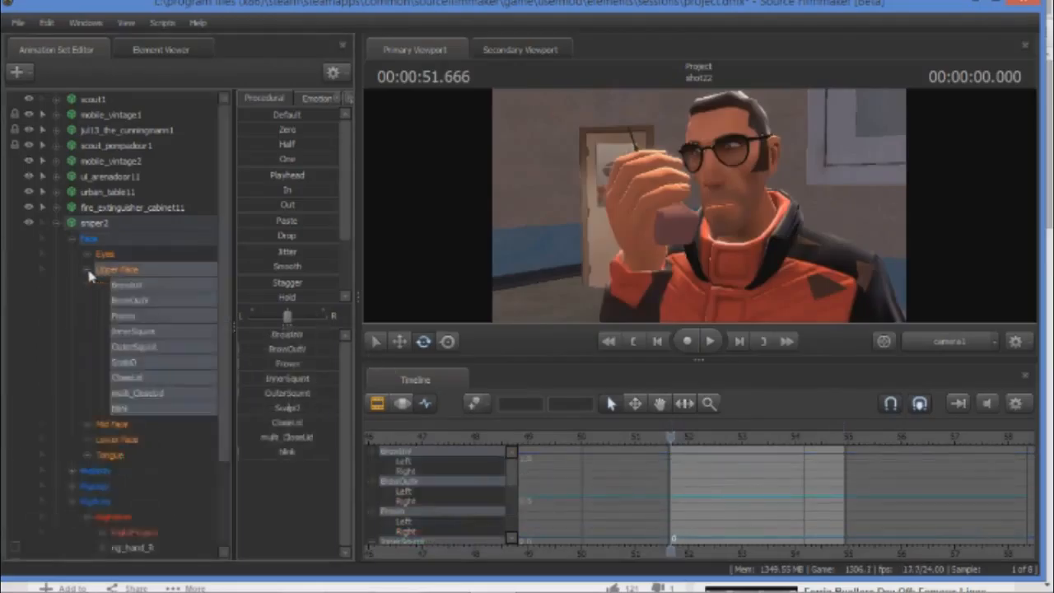
click(128, 377)
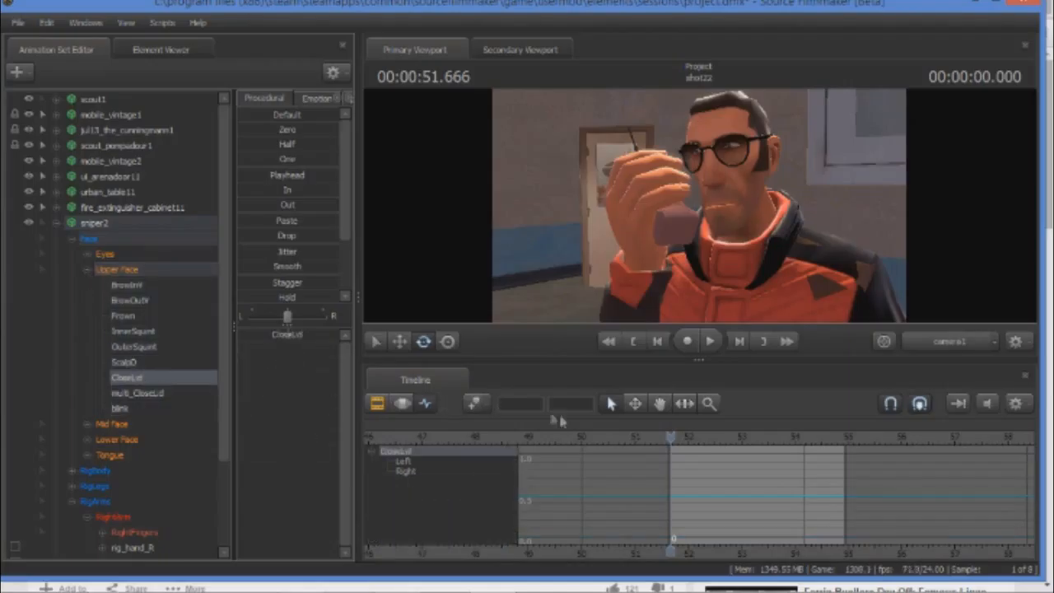
drag(669, 437, 755, 437)
key(m)
key(m)
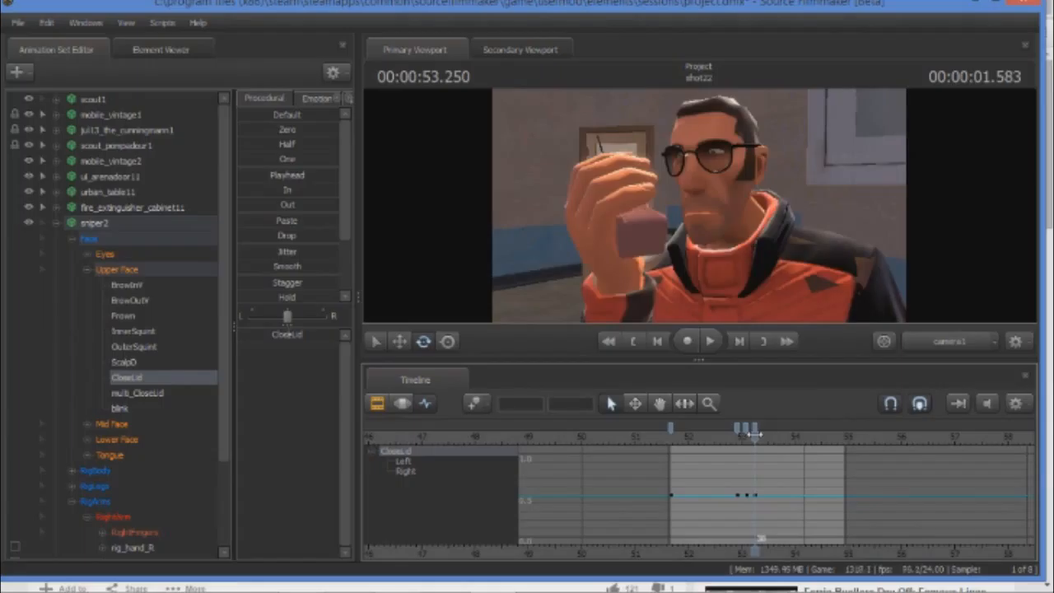
key(ctrl+z)
key(ctrl+z)
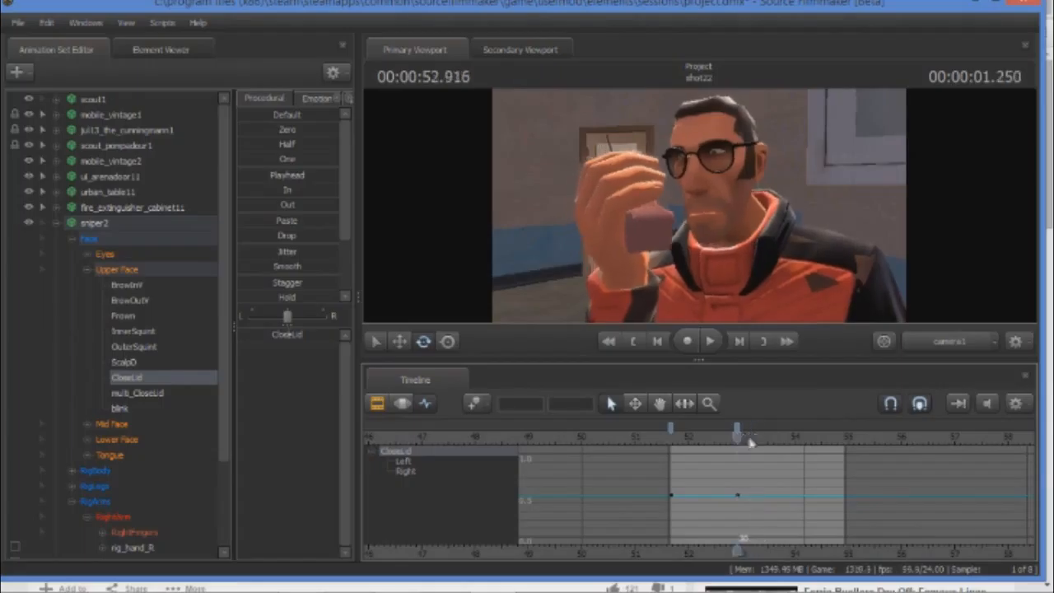
Raise CloseLid to about 1.0 at 00:00:51.666 and key a brief dip to about 0.6 at 00:00:53.000, with surrounding keys at 1.0.
drag(737, 437, 672, 444)
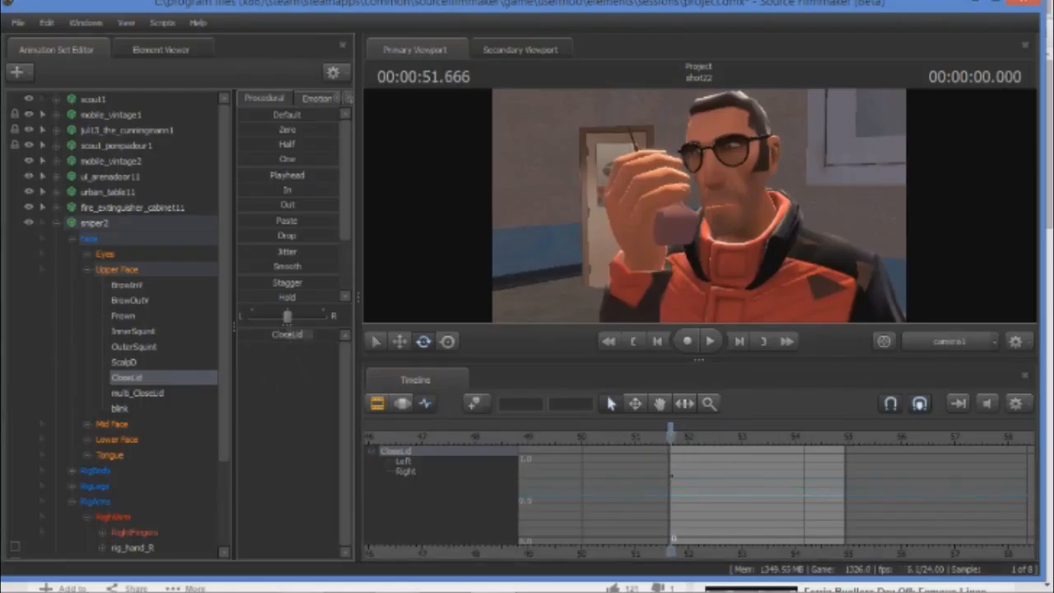
drag(670, 436, 735, 438)
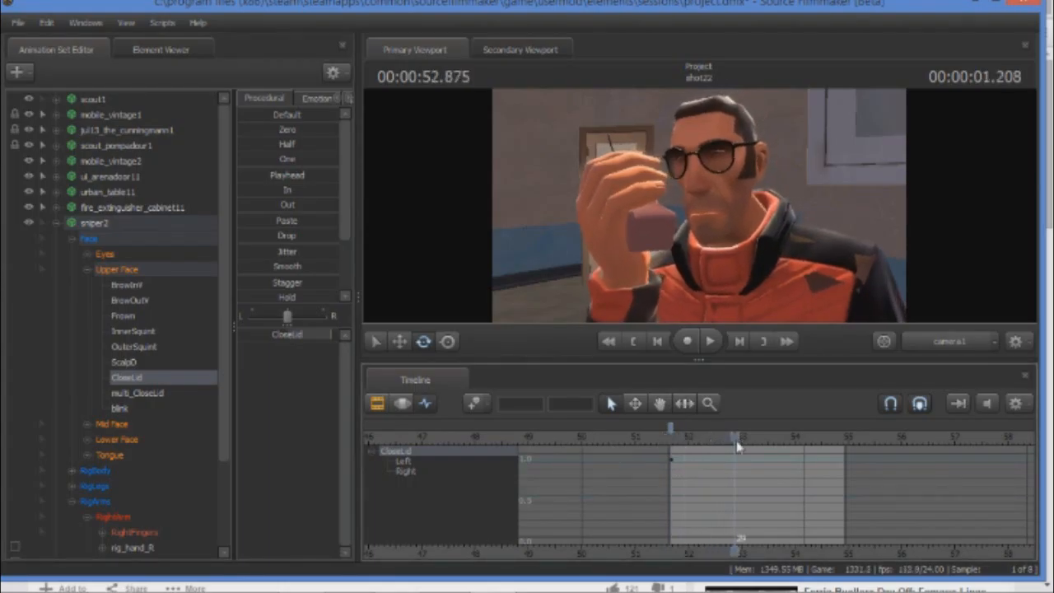
mouse_move(735, 439)
mouse_down()
mouse_move(751, 445)
mouse_move(741, 438)
mouse_up()
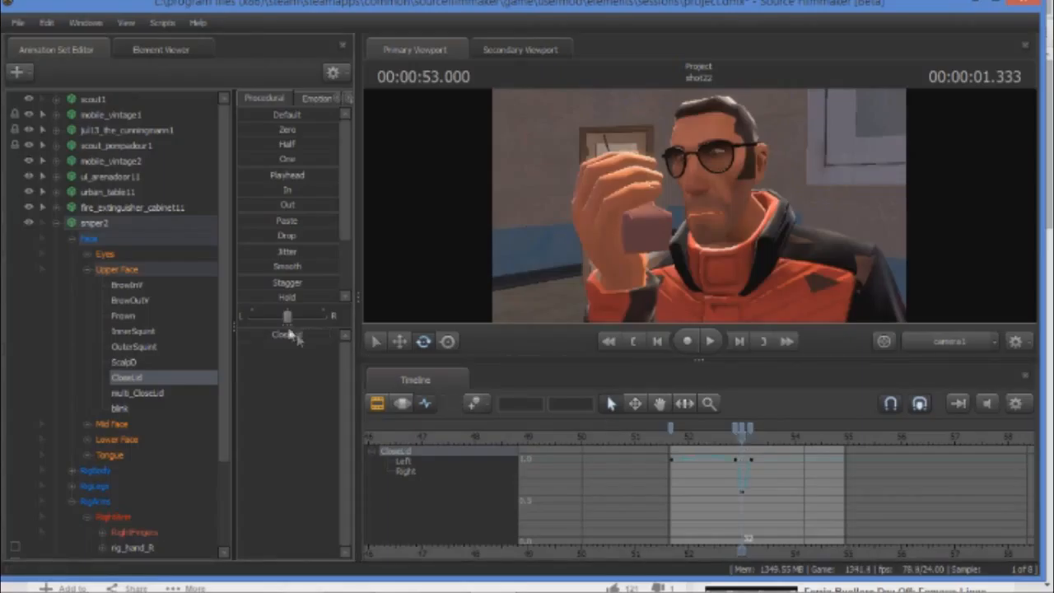
drag(731, 437, 673, 436)
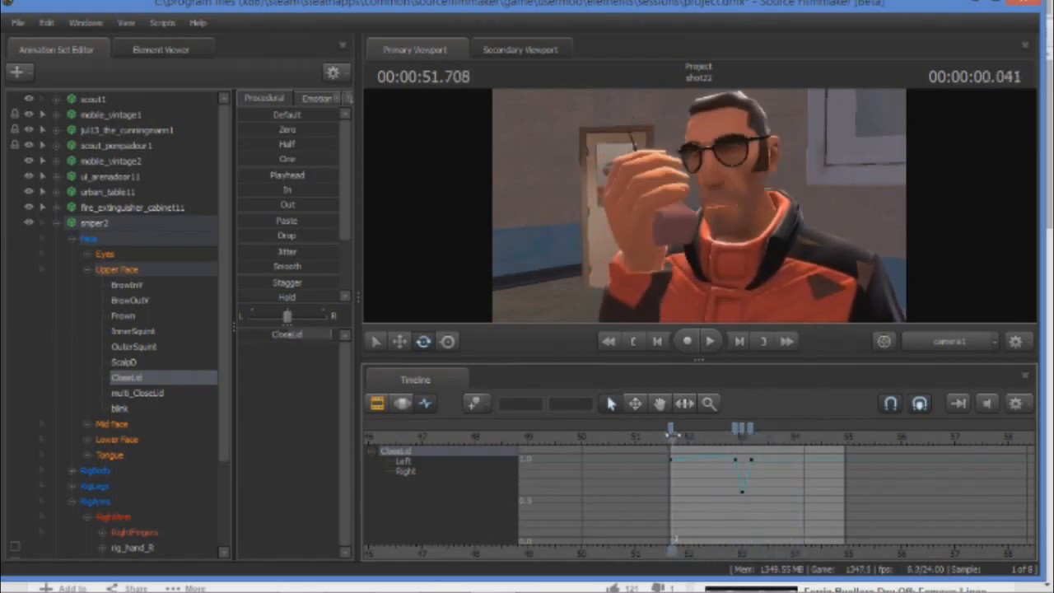
Widen the CloseLid dip around 00:00:53.000 by spreading its neighbouring keys outward, with the following key at frame 38, and replay the shot.
click(710, 341)
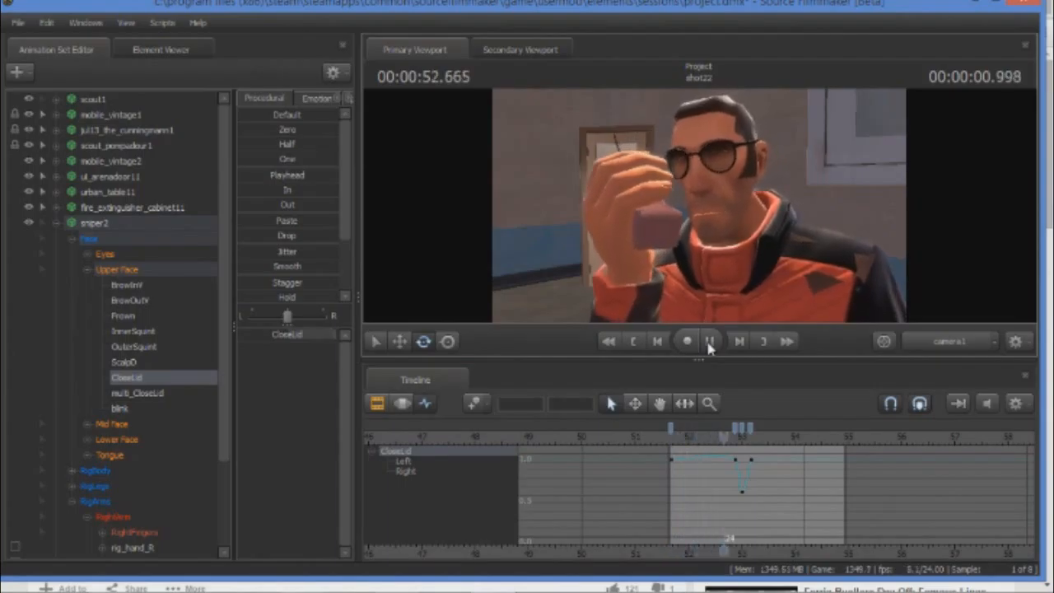
click(710, 343)
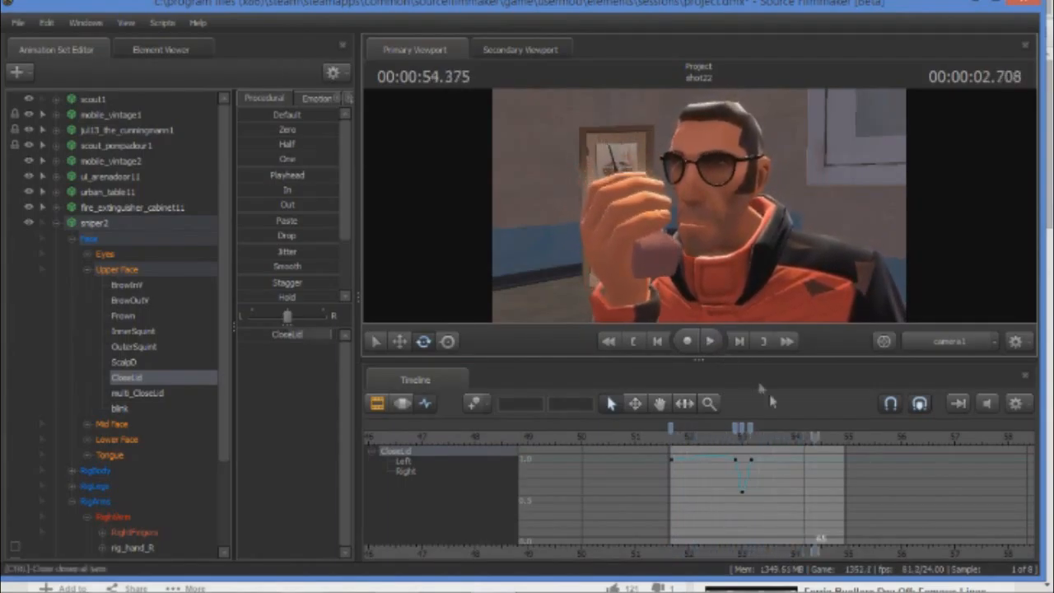
mouse_move(734, 431)
mouse_down()
mouse_move(788, 436)
mouse_move(673, 437)
mouse_up()
click(710, 343)
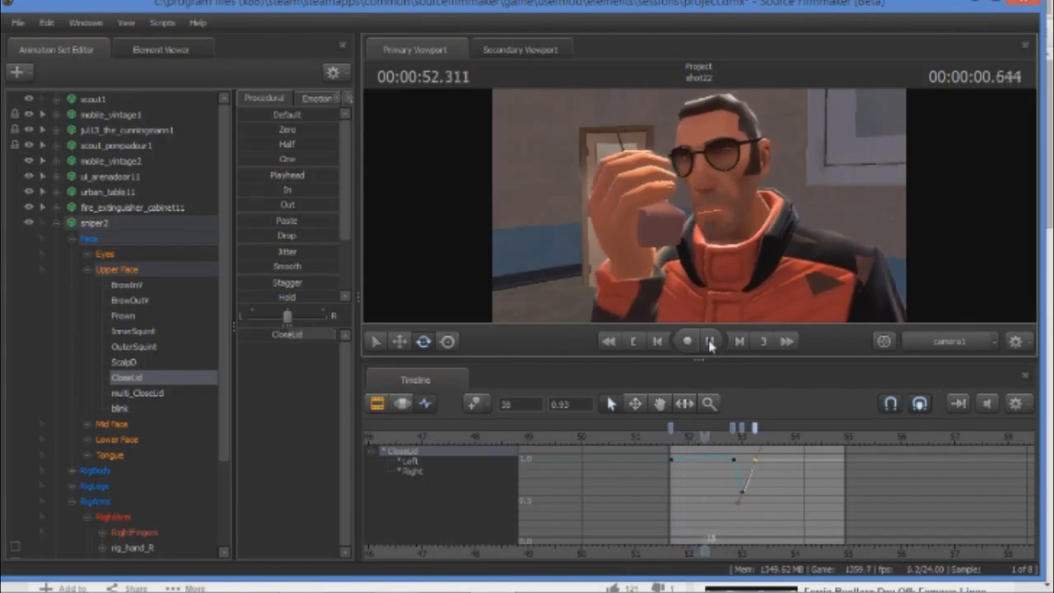
click(710, 342)
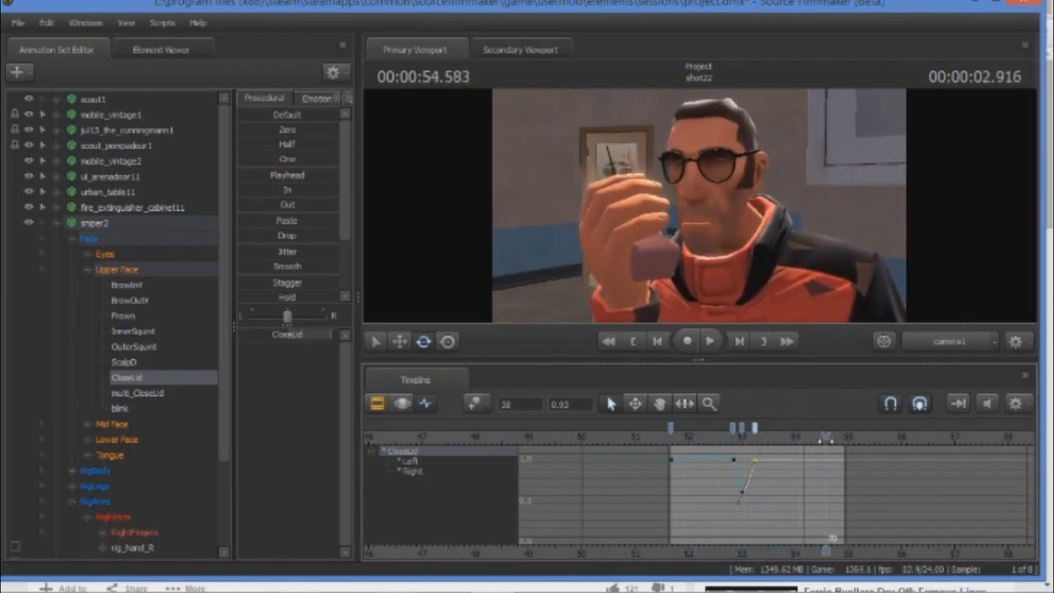
Key CloseLid at about 1.0 shortly after 00:00:54 and about 0.6 at 00:00:54.583, and play shot22 to review the eyelids.
mouse_move(827, 440)
mouse_down()
mouse_move(807, 436)
mouse_move(828, 438)
mouse_up()
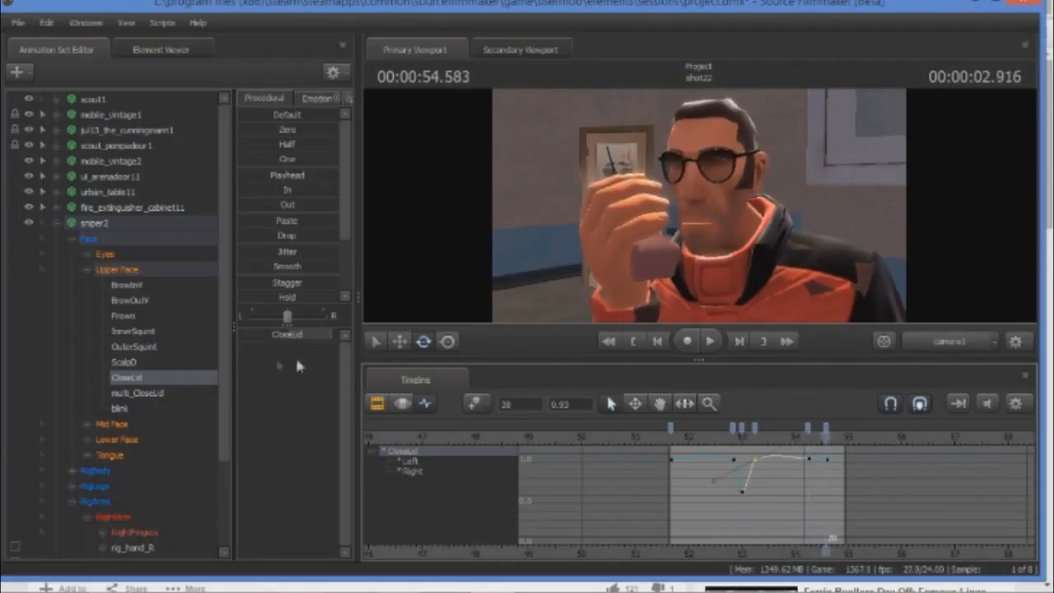
drag(321, 334, 313, 335)
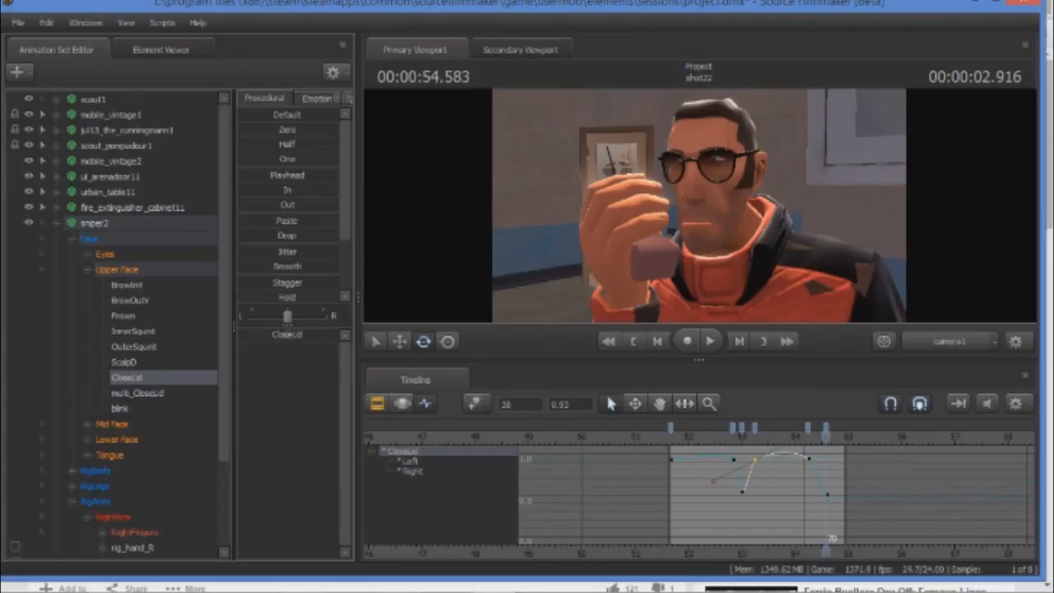
drag(825, 434, 668, 434)
click(703, 348)
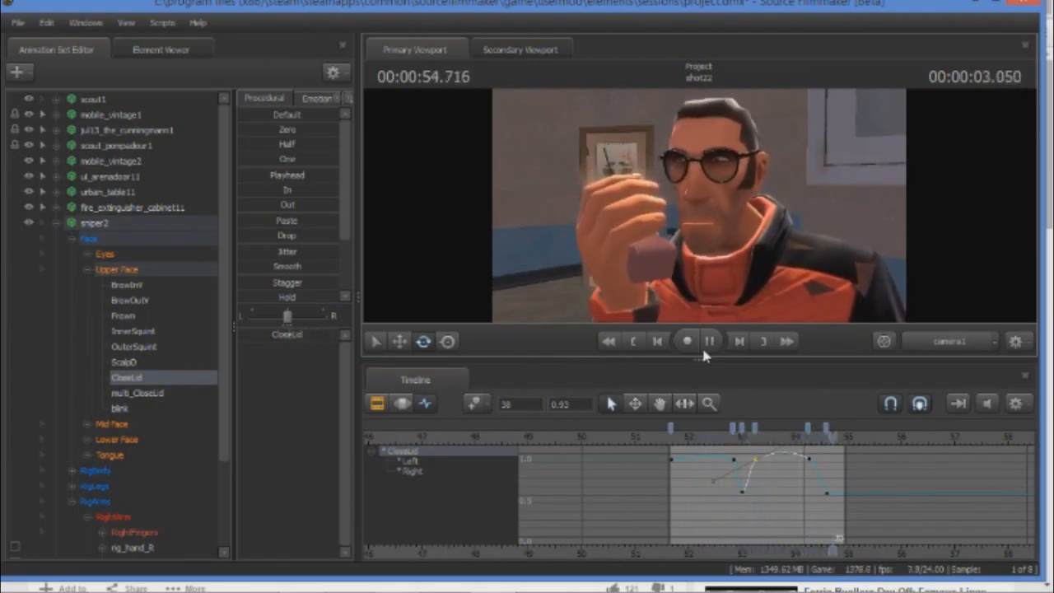
click(705, 348)
Move to 00:00:54.333, switch to Chrome and replay the phone-call reference video between about 3:31 and 3:35 to study the actor's eyes.
click(811, 435)
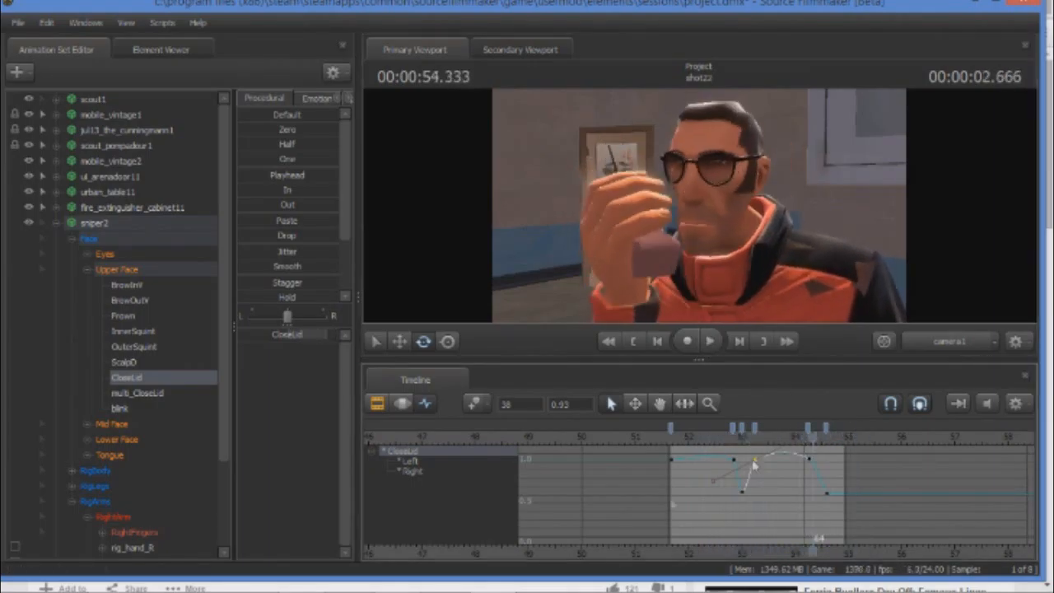
click(112, 578)
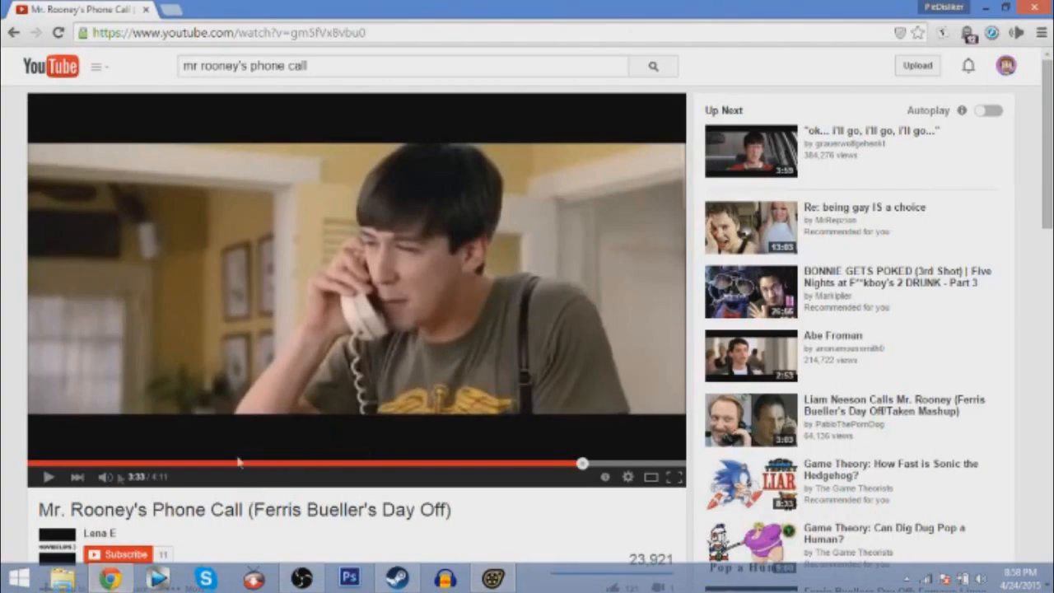
click(48, 478)
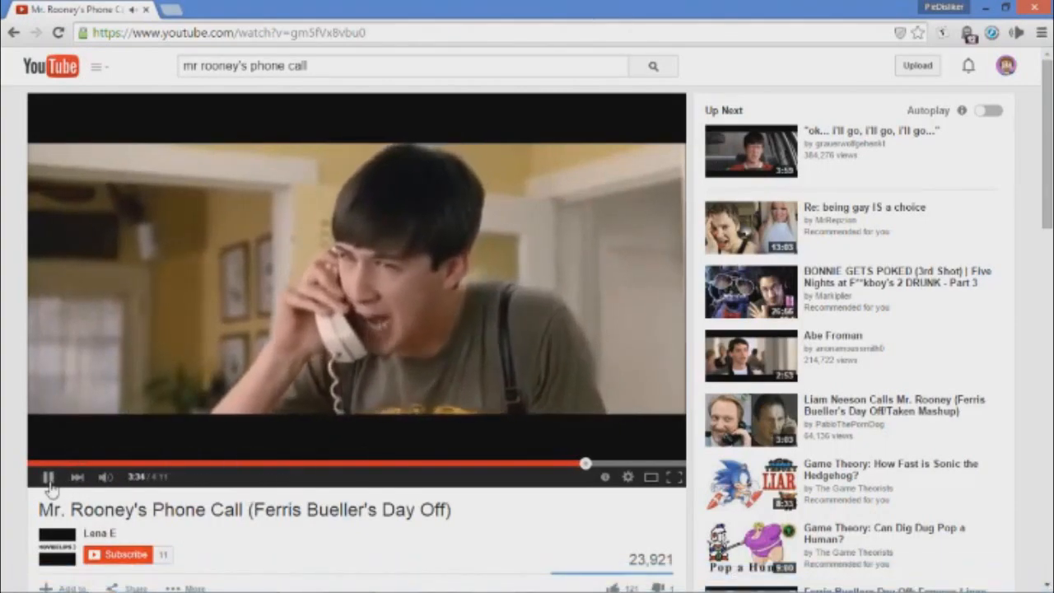
click(50, 482)
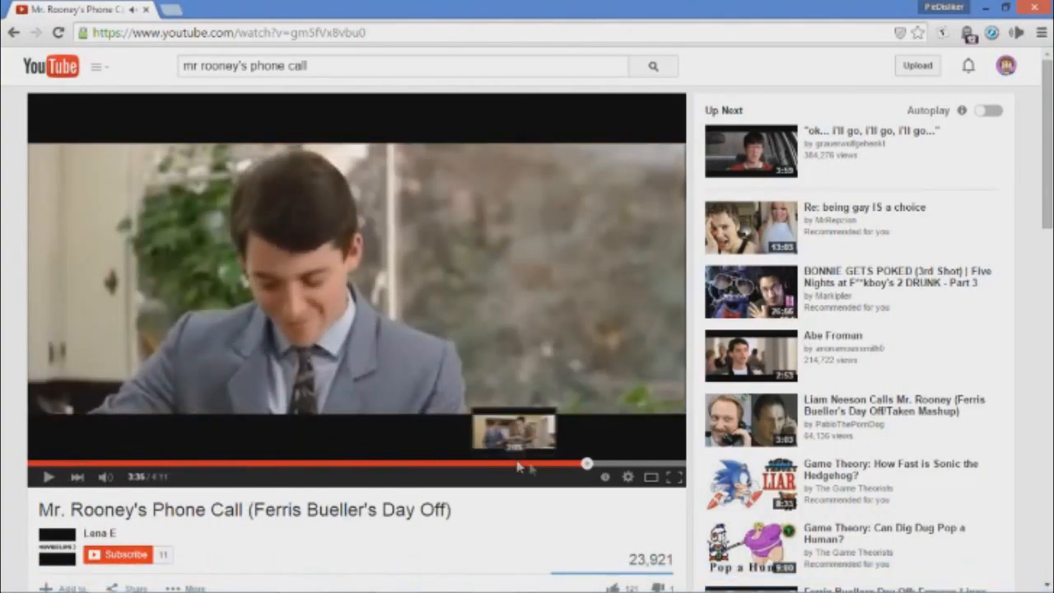
click(579, 466)
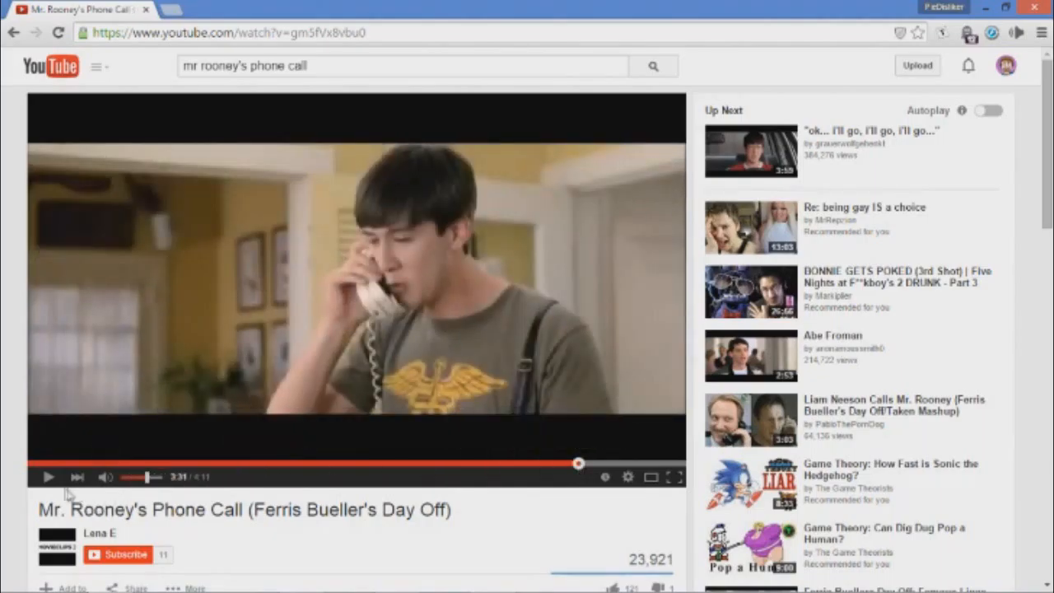
click(48, 477)
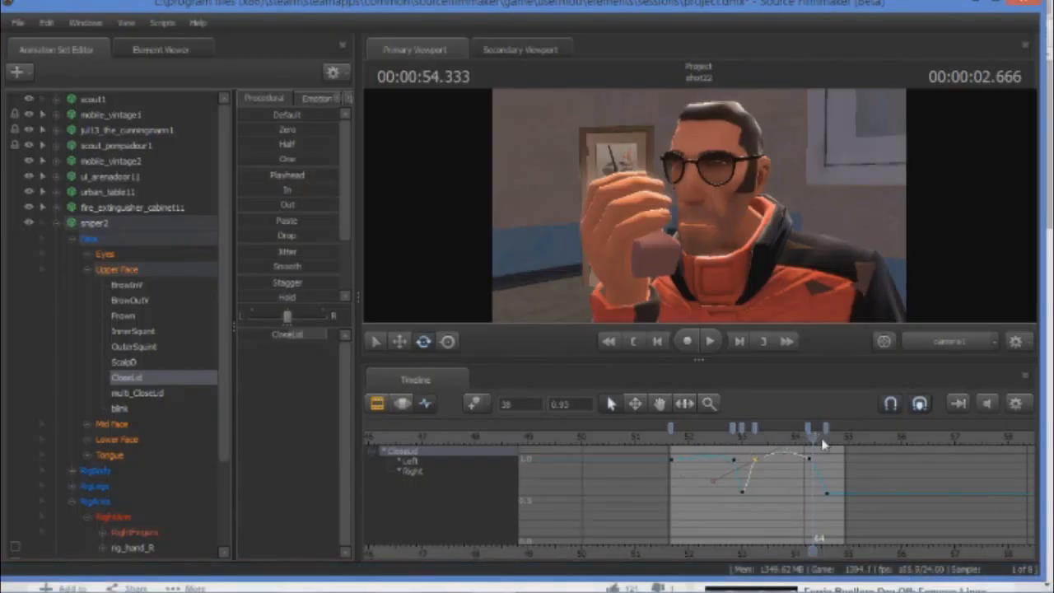
Return to 00:00:53.000 in Source Filmmaker and key sniper2's Eyes controls there.
drag(812, 432, 741, 442)
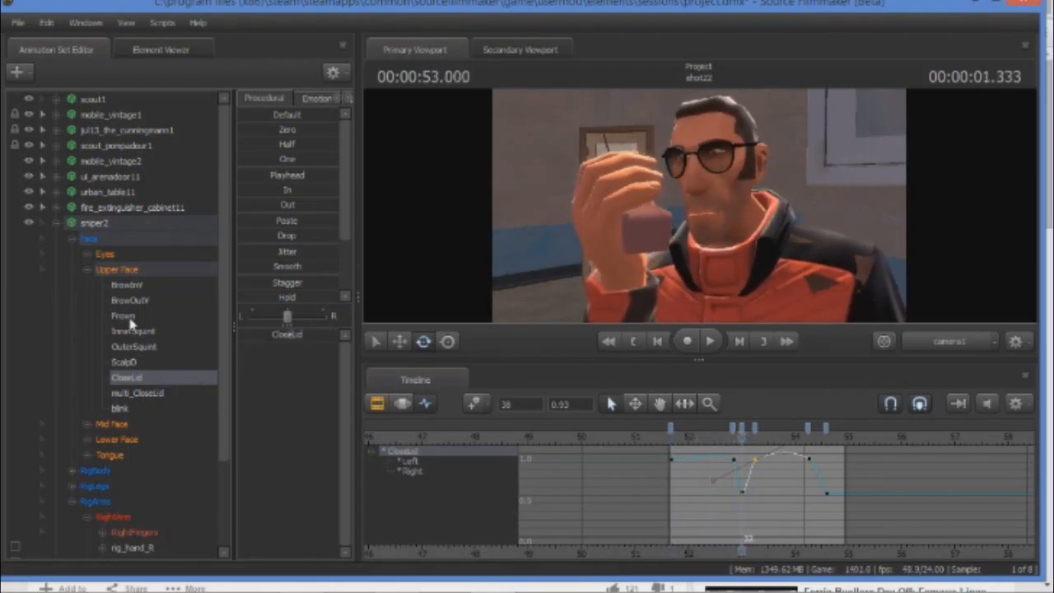
click(103, 254)
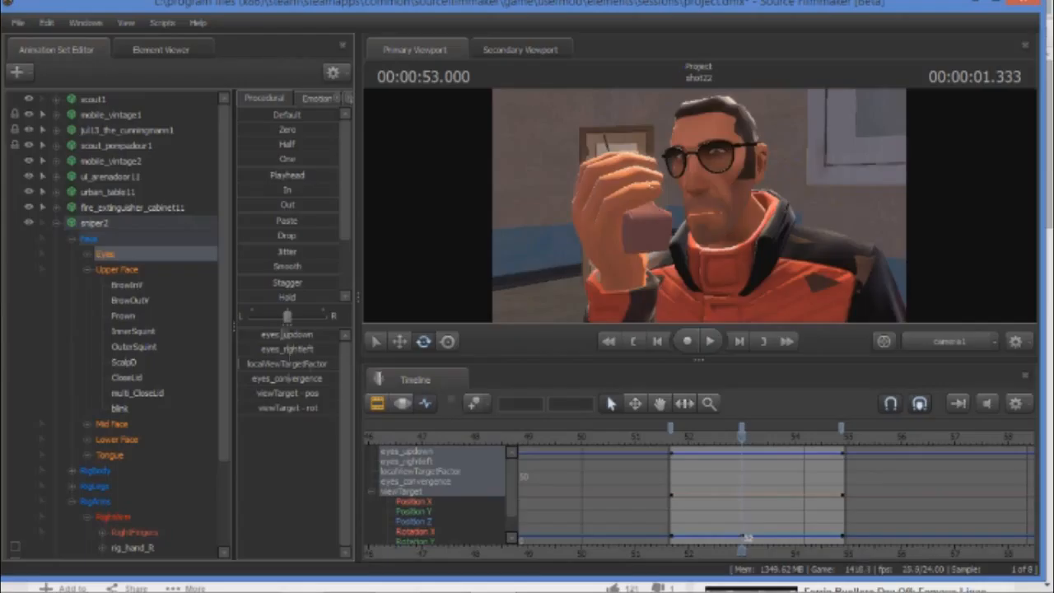
Scrub to 00:00:54.500, compare with the reference video up to 3:34 in Chrome, and switch back to Source Filmmaker.
drag(738, 440, 832, 448)
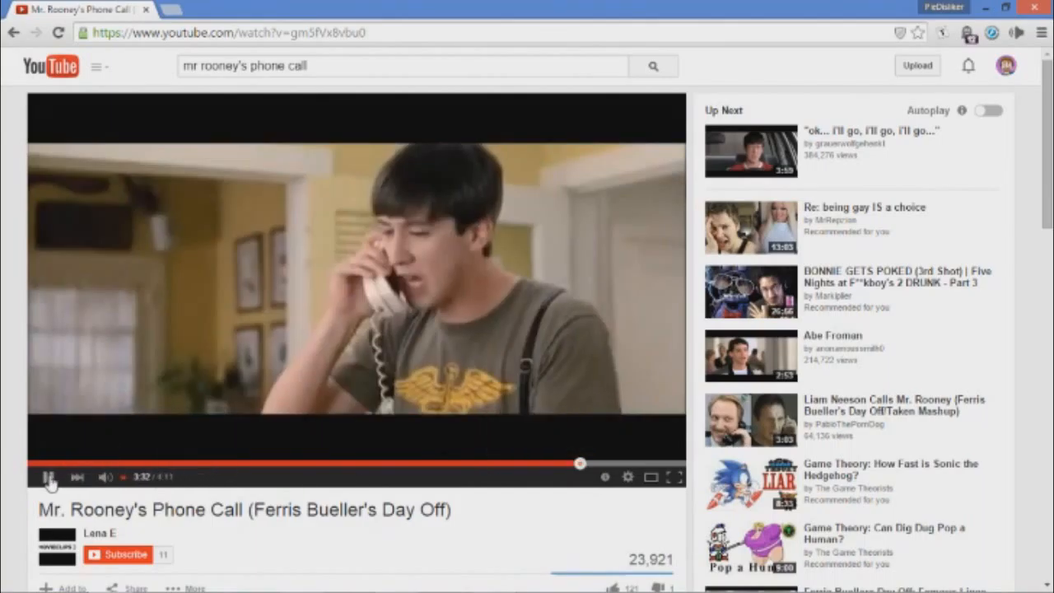
click(47, 477)
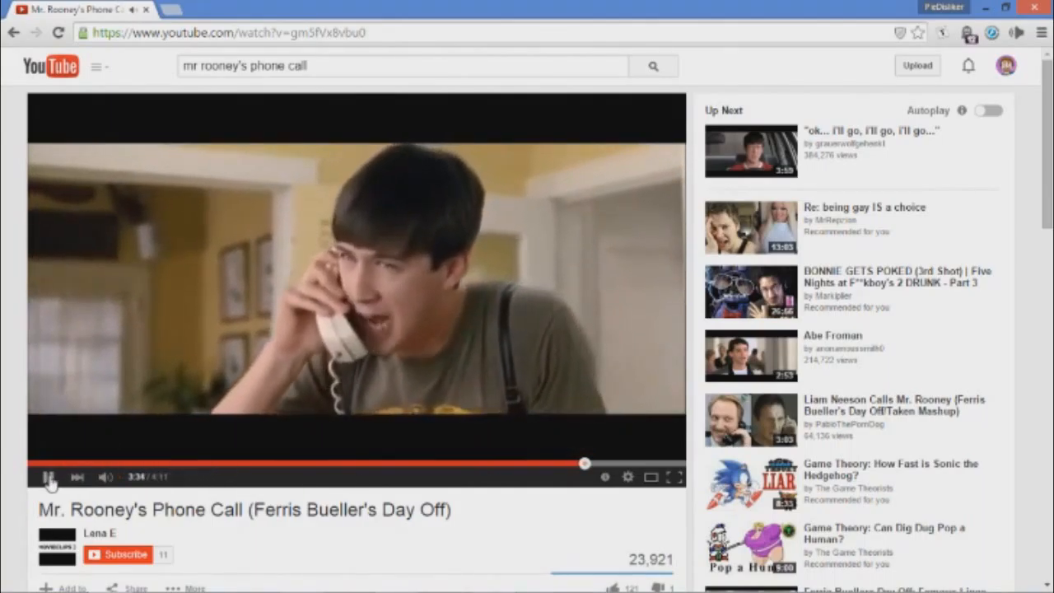
click(47, 477)
click(492, 578)
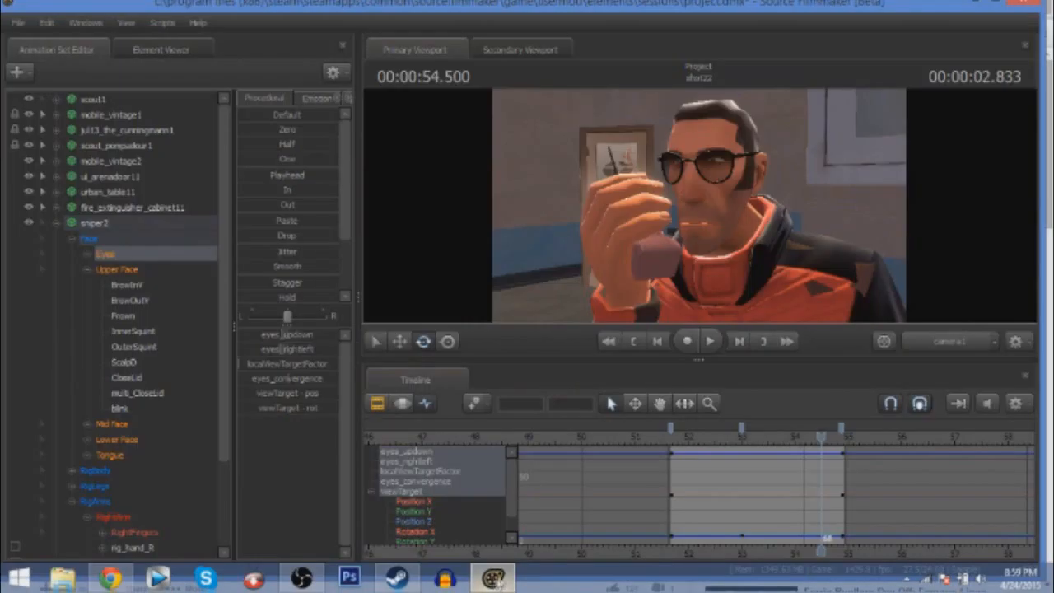
Slightly adjust eyes_rightleft at 00:00:53.000 and key sniper2's Eyes controls at 00:00:54.666.
drag(821, 434, 742, 434)
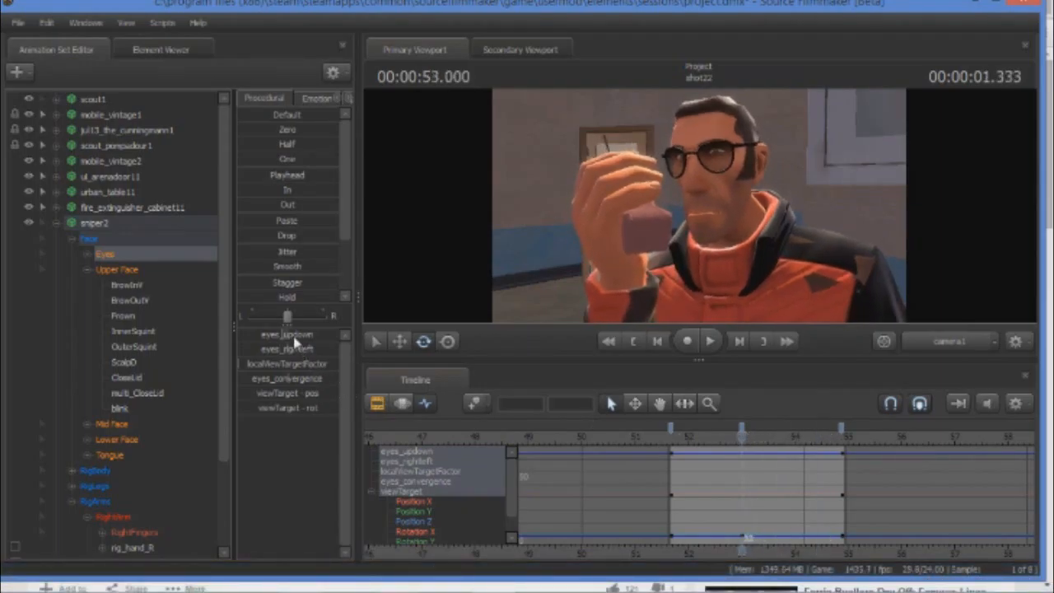
drag(290, 347, 289, 347)
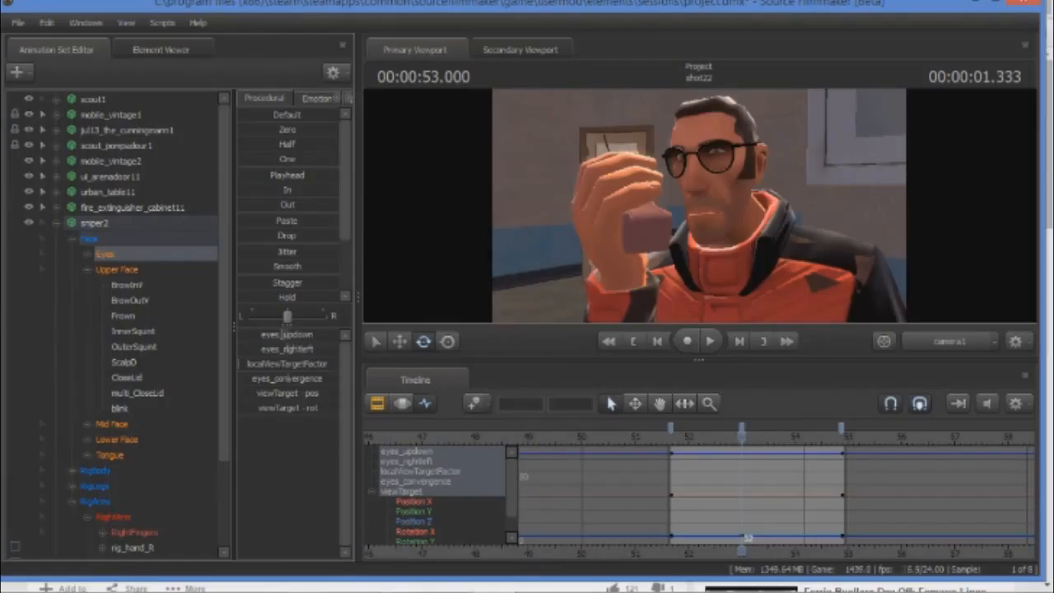
drag(742, 437, 830, 443)
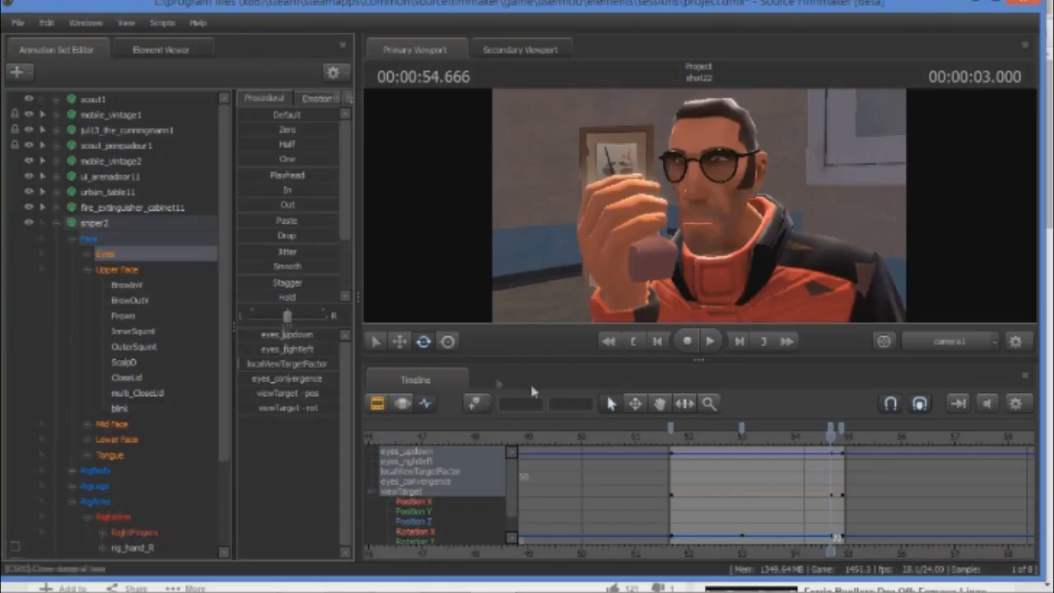
Remove the Eyes key at frame 77, near the end of shot22.
mouse_move(829, 438)
mouse_down()
mouse_move(848, 436)
mouse_move(839, 434)
mouse_up()
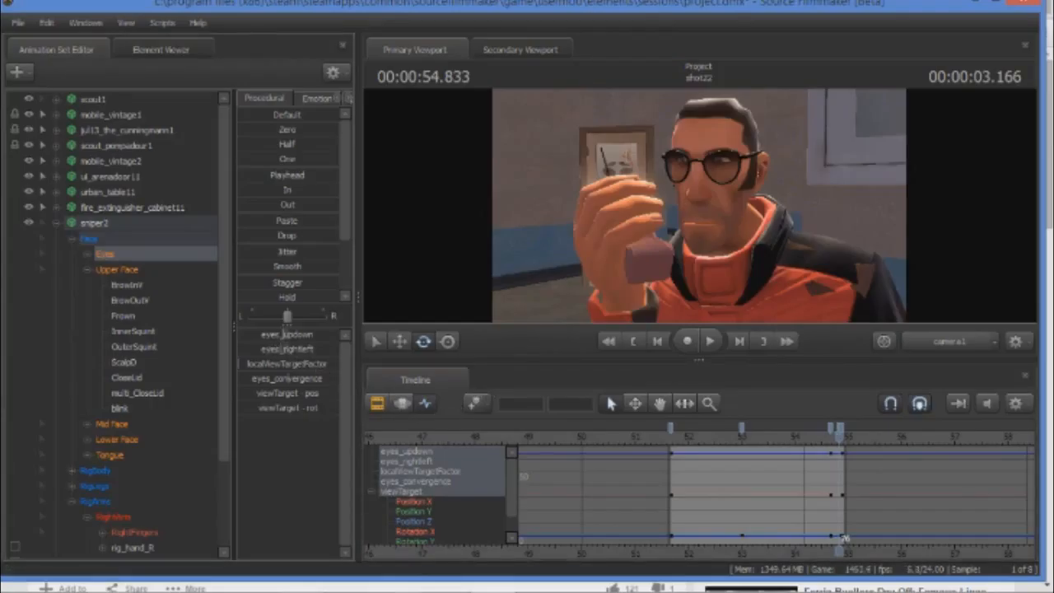
right_click(840, 431)
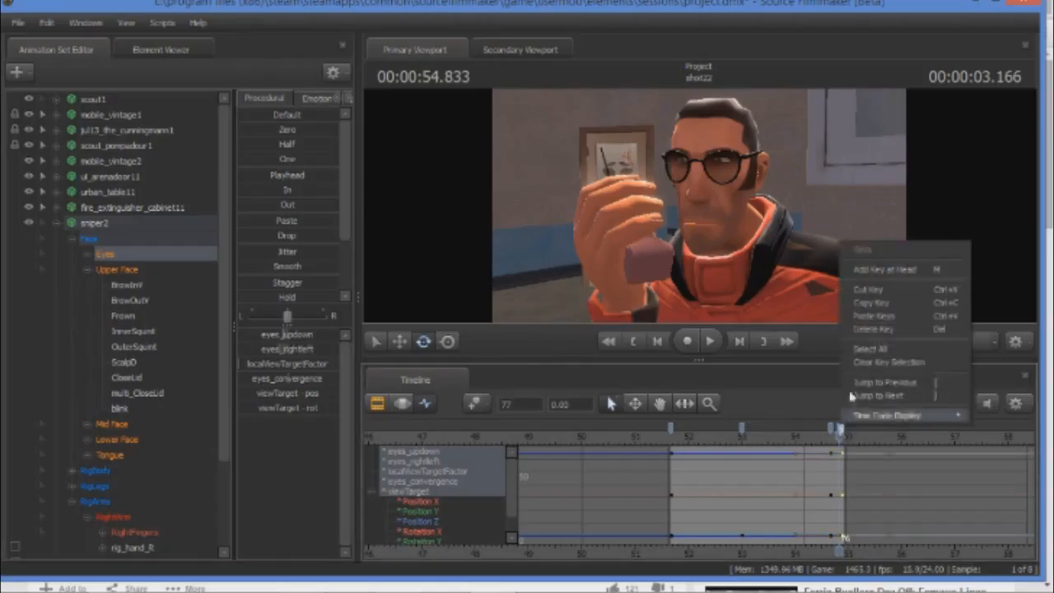
click(858, 298)
right_click(841, 433)
click(854, 298)
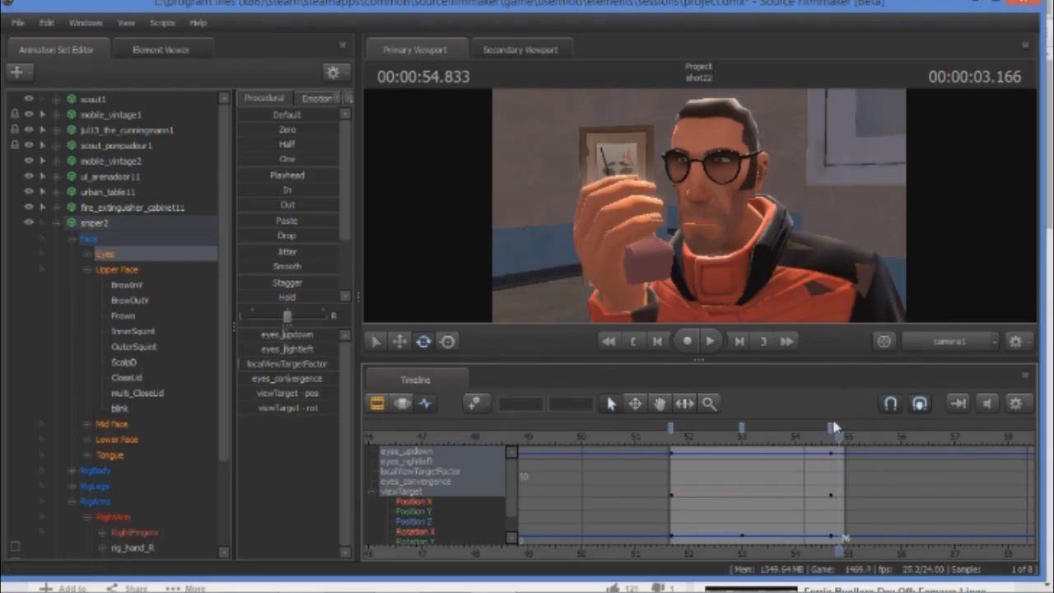
Return the playhead to the start of shot22, select jul13_the_cunningmann1 and save the session.
drag(840, 440, 668, 437)
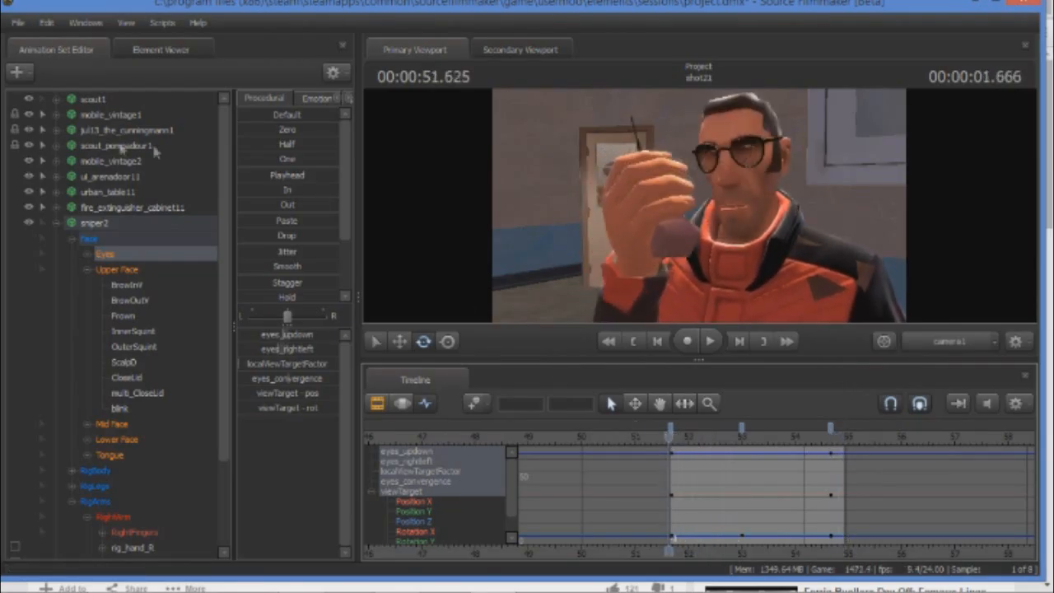
click(127, 130)
click(16, 22)
click(22, 67)
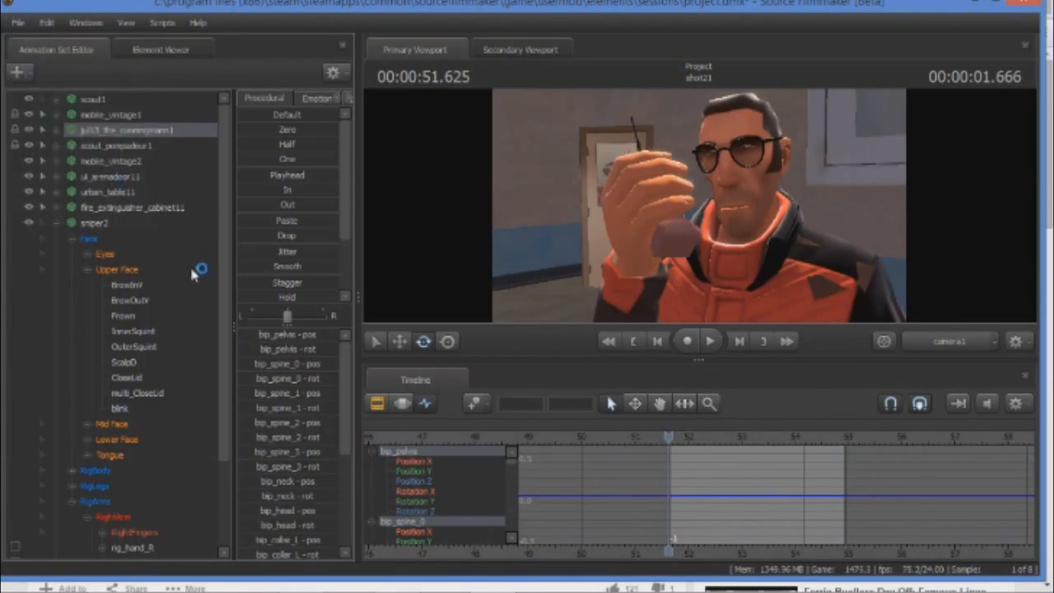
Collapse sniper2's Upper Face and RigArms groups, keep Face expanded, and check the controls inside Lower Face.
click(88, 270)
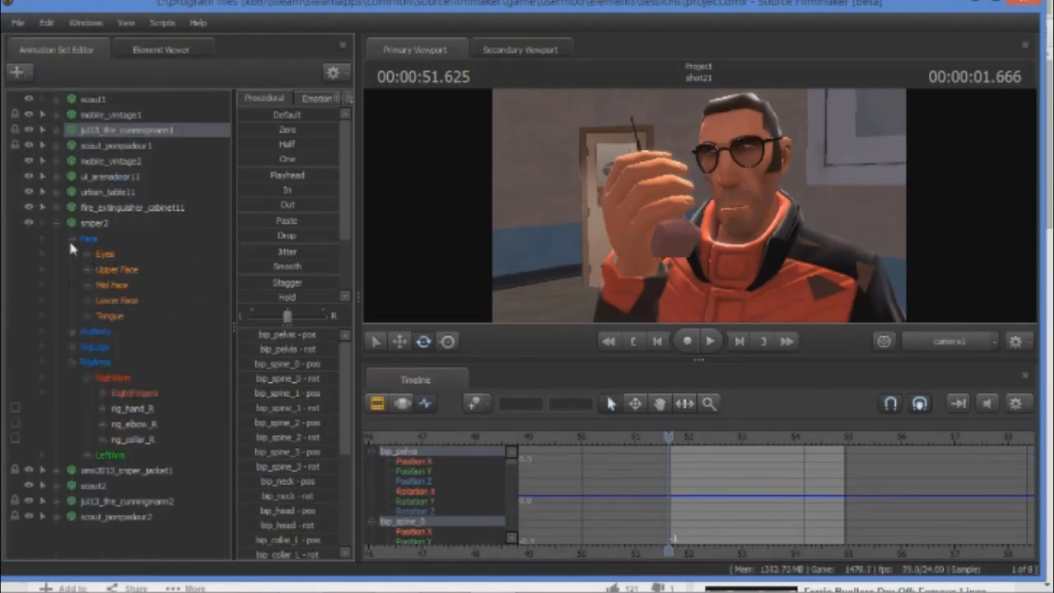
click(71, 238)
click(72, 285)
click(72, 238)
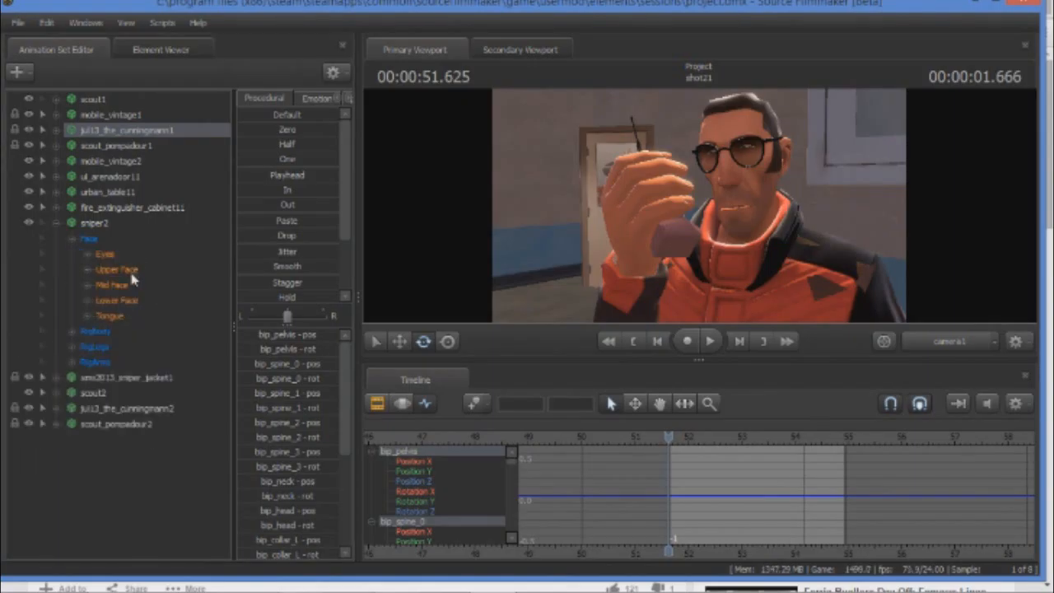
click(83, 269)
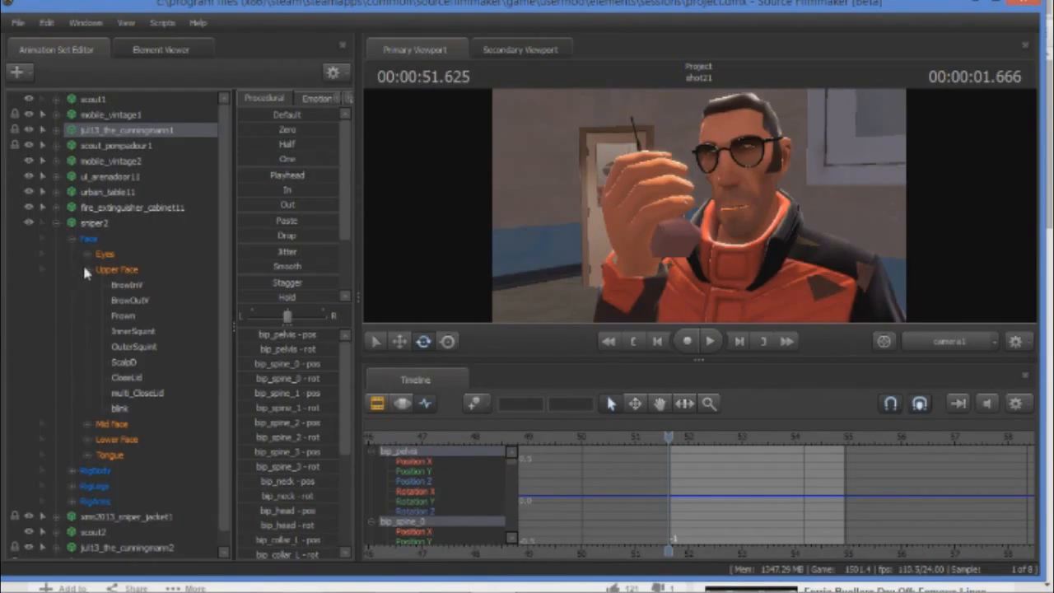
click(86, 270)
click(87, 301)
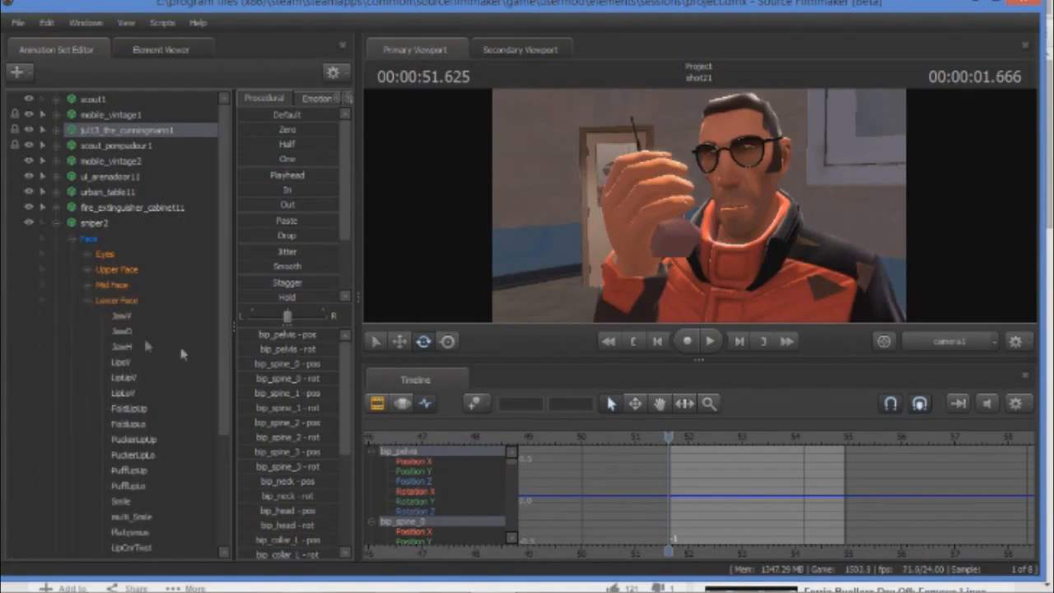
click(89, 304)
Select sniper2's Lower Face group, switch the timeline to the clip editor, and select shot22's Dialog sound clip with the playhead at 00:00:51.833.
right_click(116, 303)
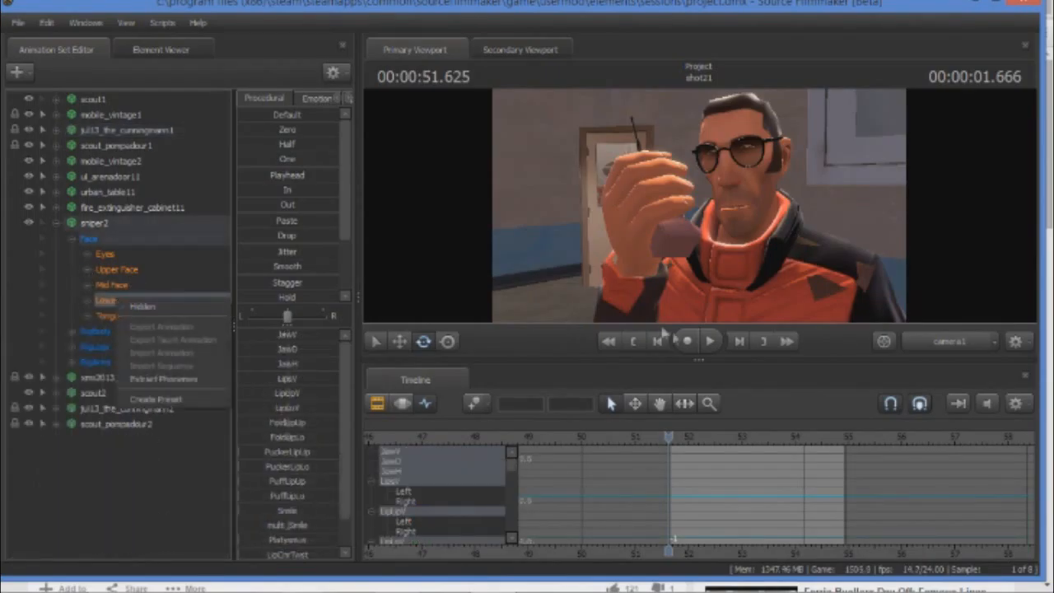
click(377, 407)
click(377, 403)
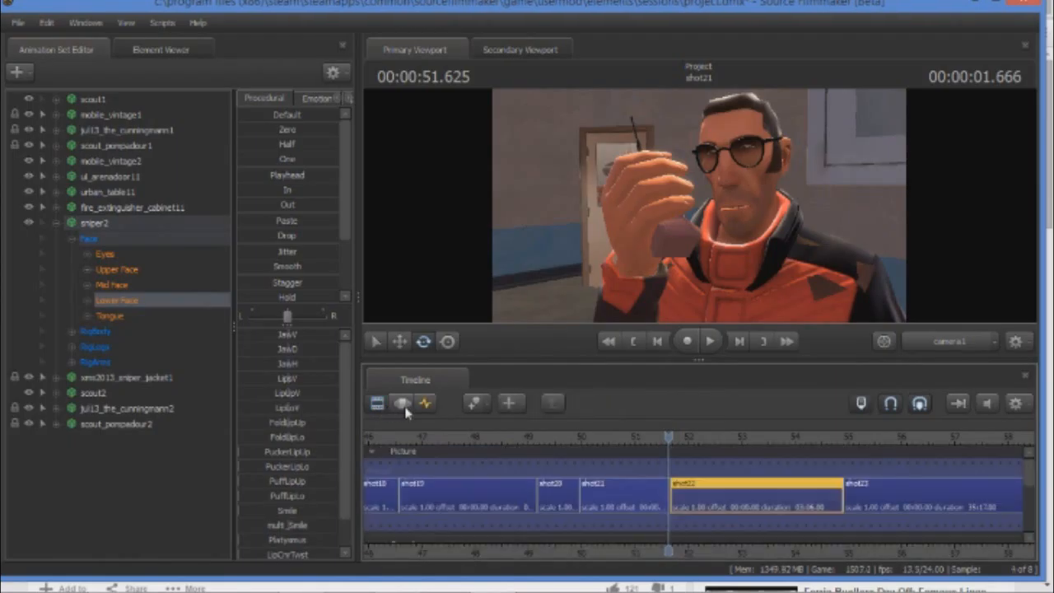
mouse_move(669, 437)
mouse_down()
mouse_move(635, 437)
mouse_move(680, 438)
mouse_up()
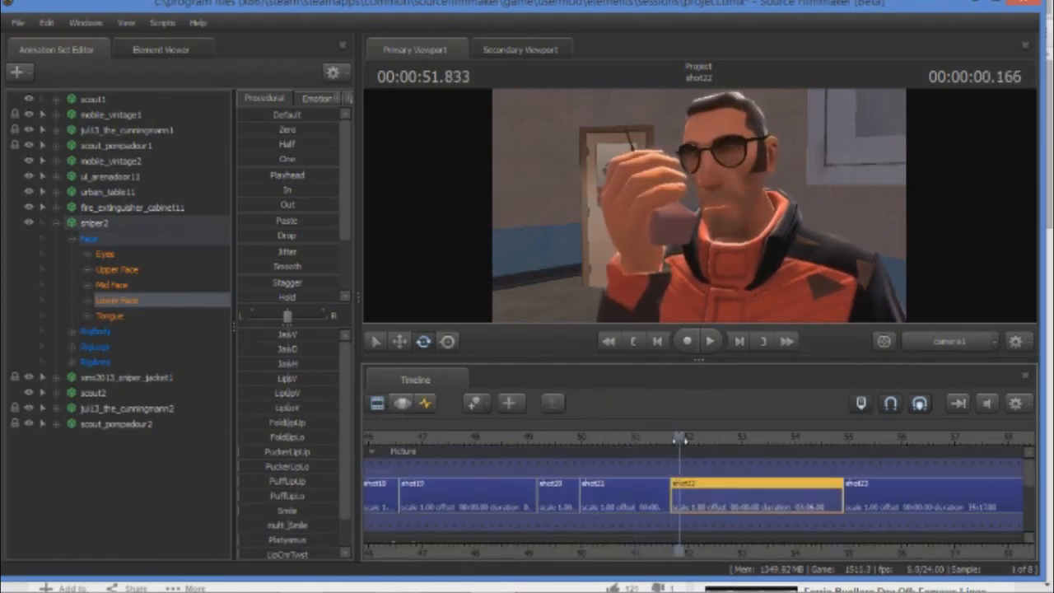
drag(1029, 477, 1027, 494)
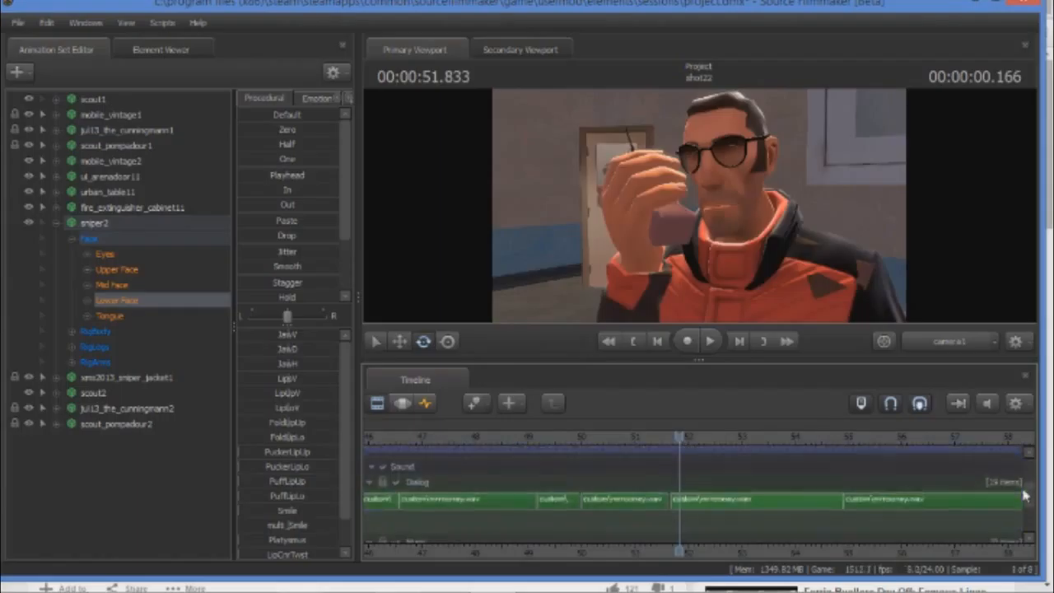
click(761, 512)
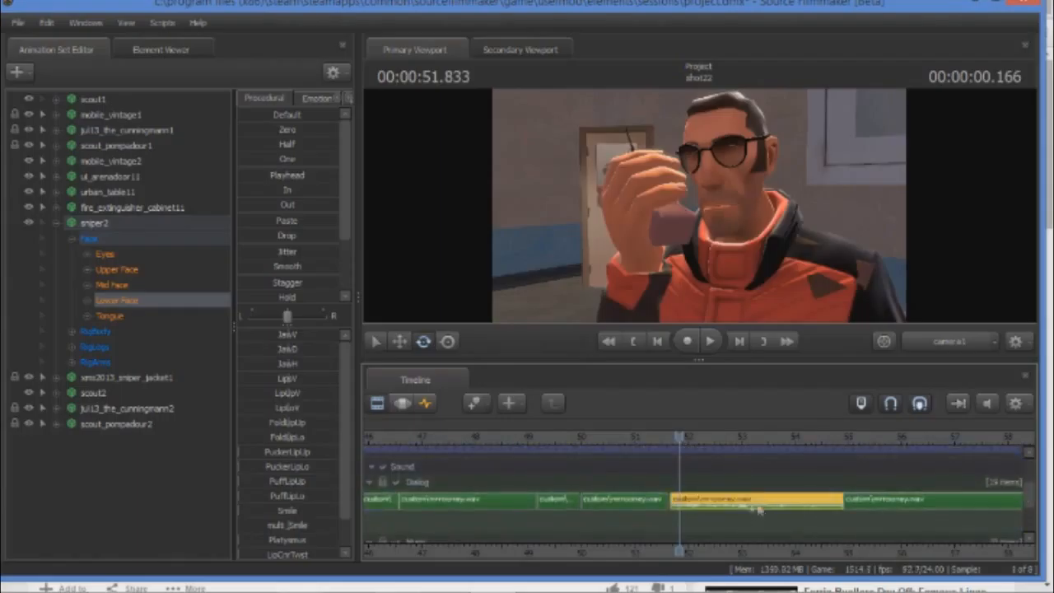
Extract phonemes from shot22's selected Dialog clip onto sniper2's Lower Face, keeping the sample rate at 20 and filter size at 0.08.
right_click(167, 306)
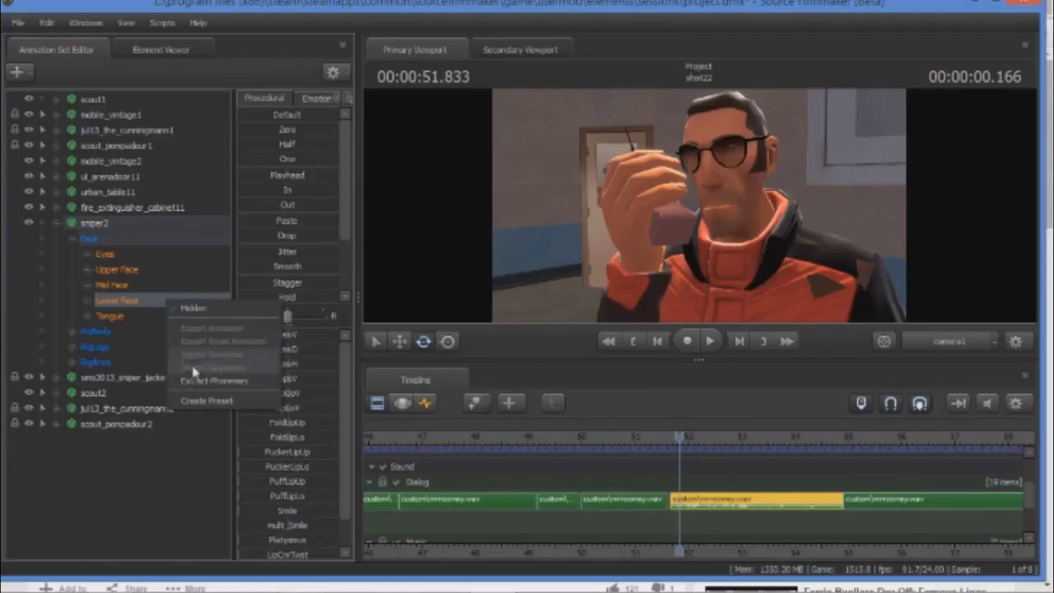
click(198, 381)
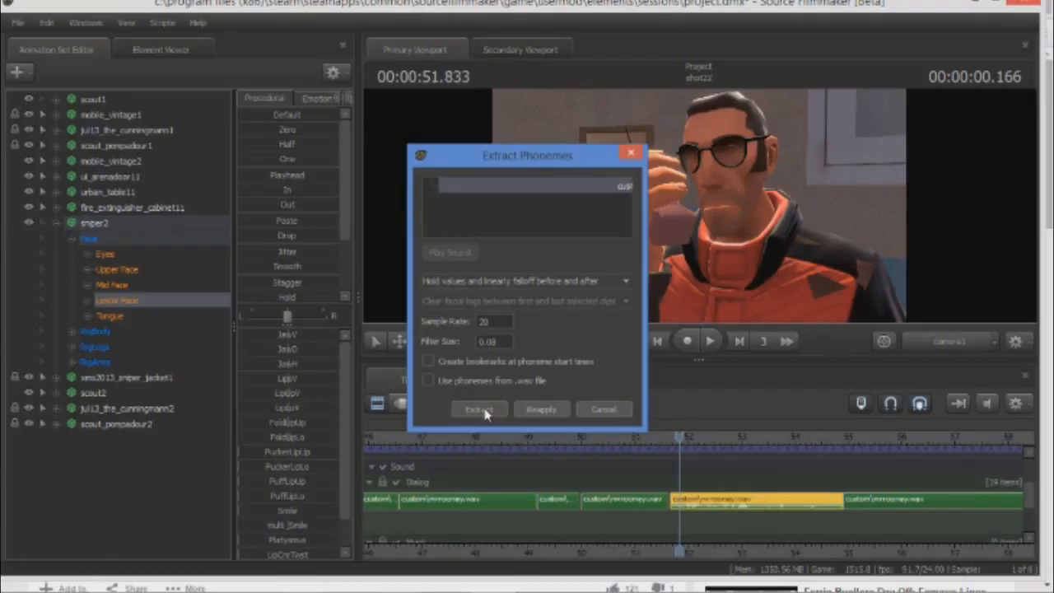
click(480, 409)
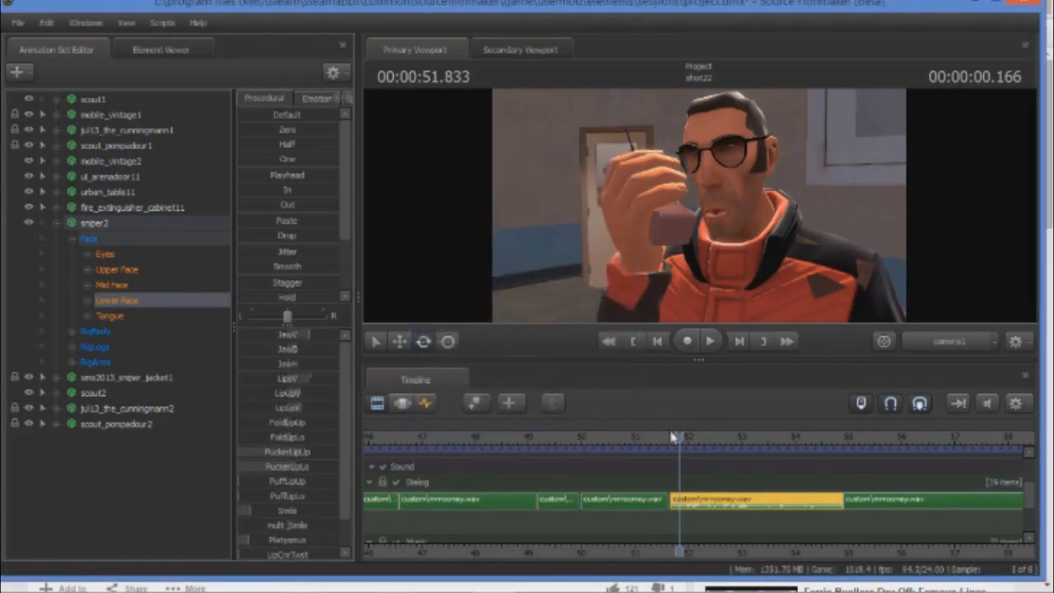
Play shot22 twice from around its start to check sniper2's lip sync against the dialog.
drag(679, 439, 671, 445)
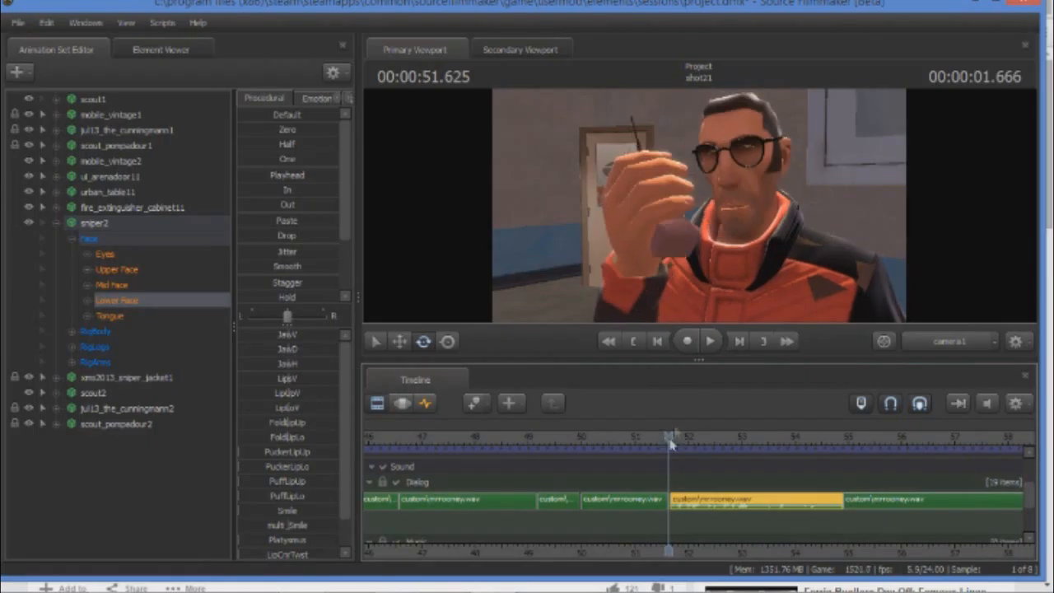
click(713, 342)
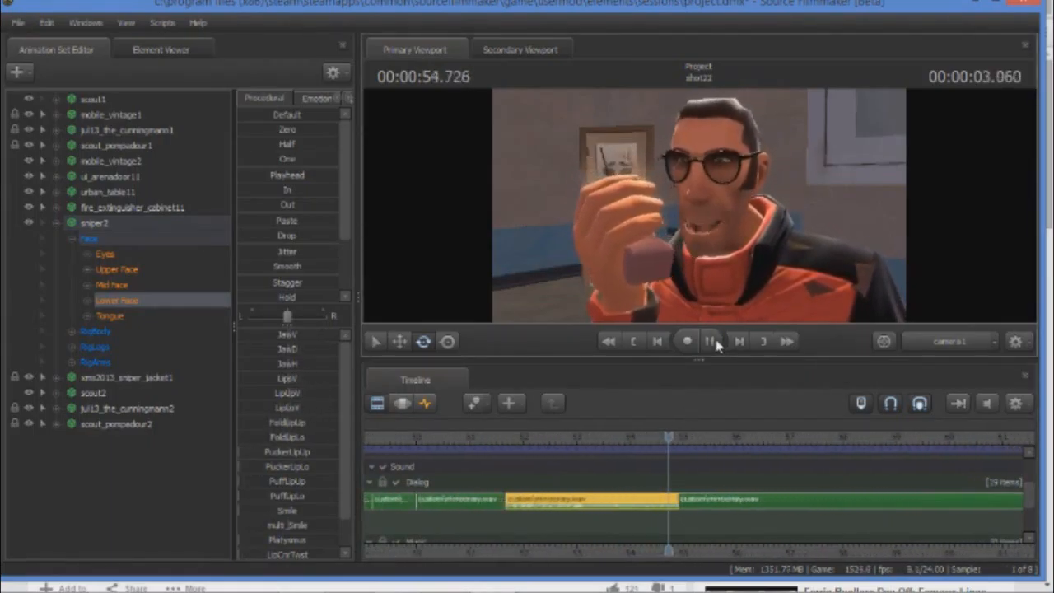
click(712, 341)
drag(668, 436, 455, 438)
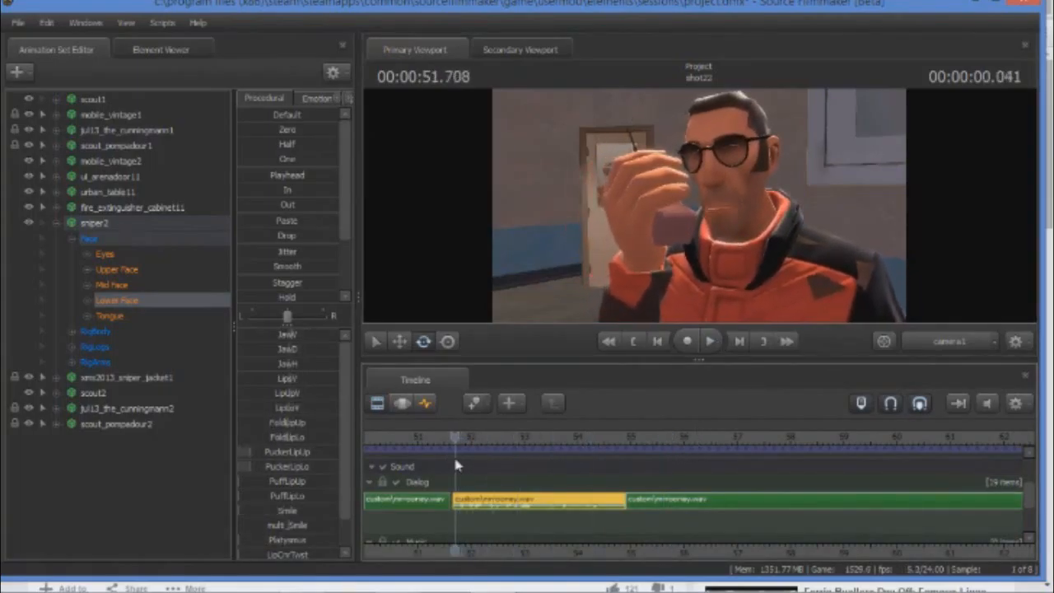
click(713, 344)
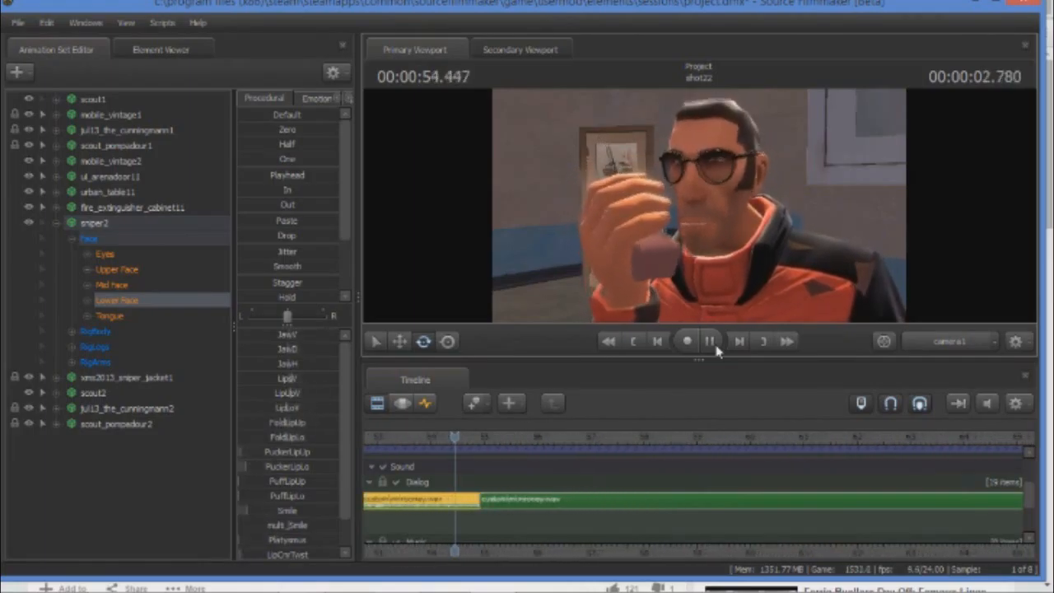
click(712, 343)
key(Right)
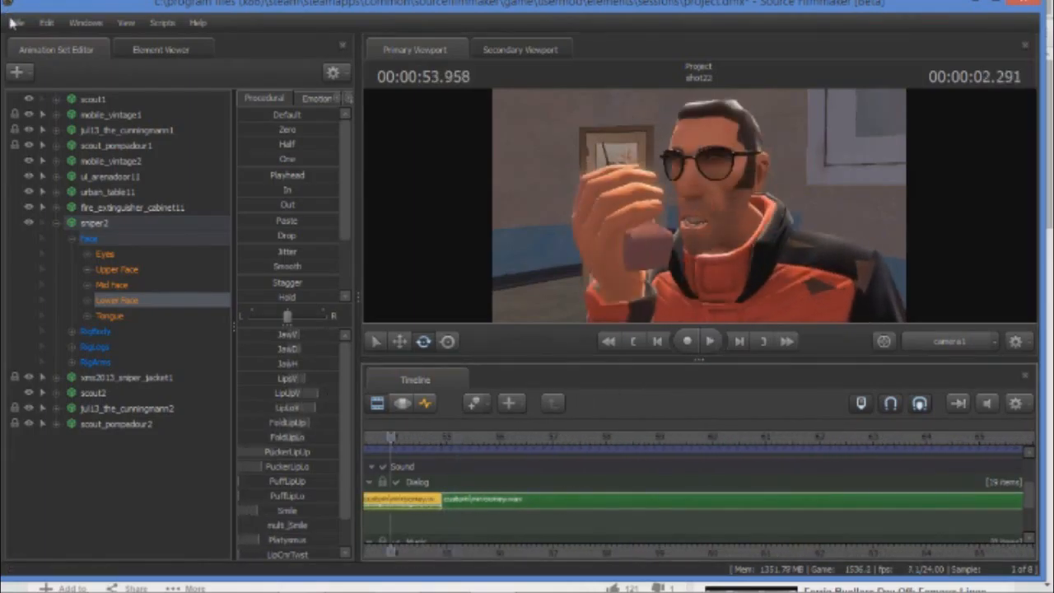
Save the session with shot22's extracted lip sync.
click(15, 22)
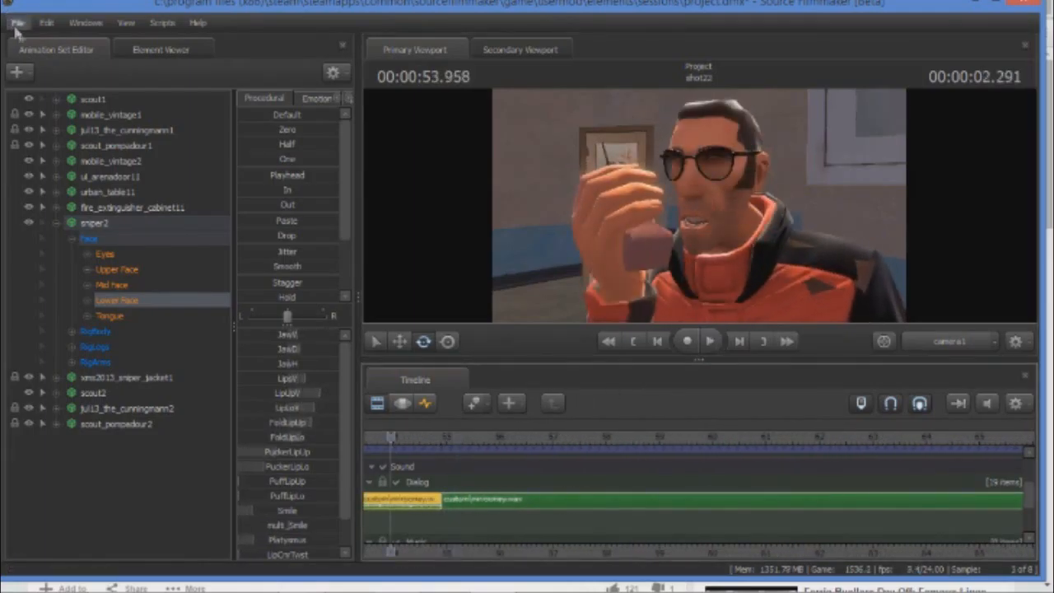
click(64, 77)
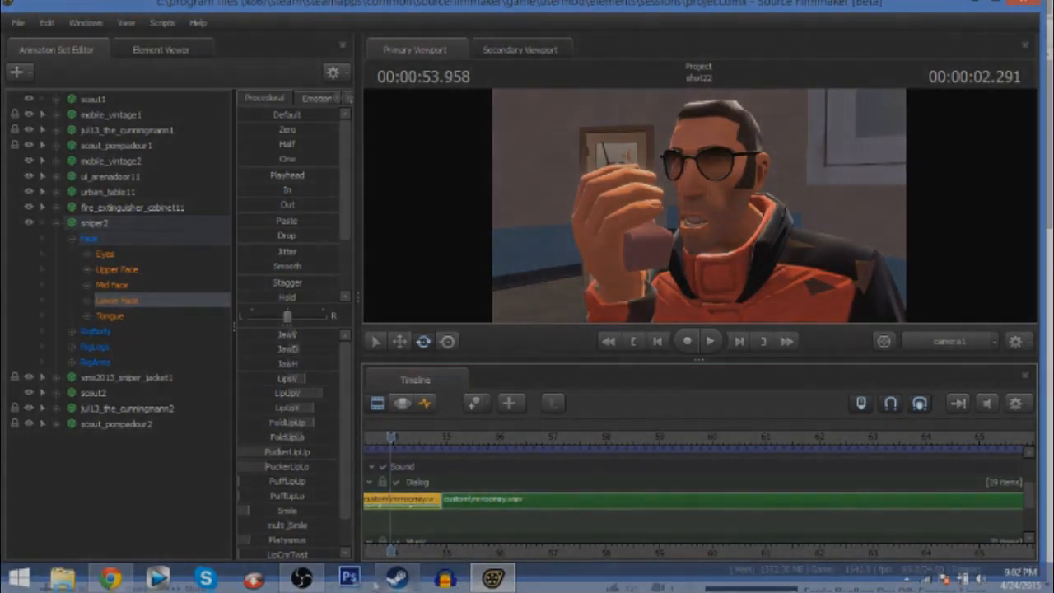
click(300, 581)
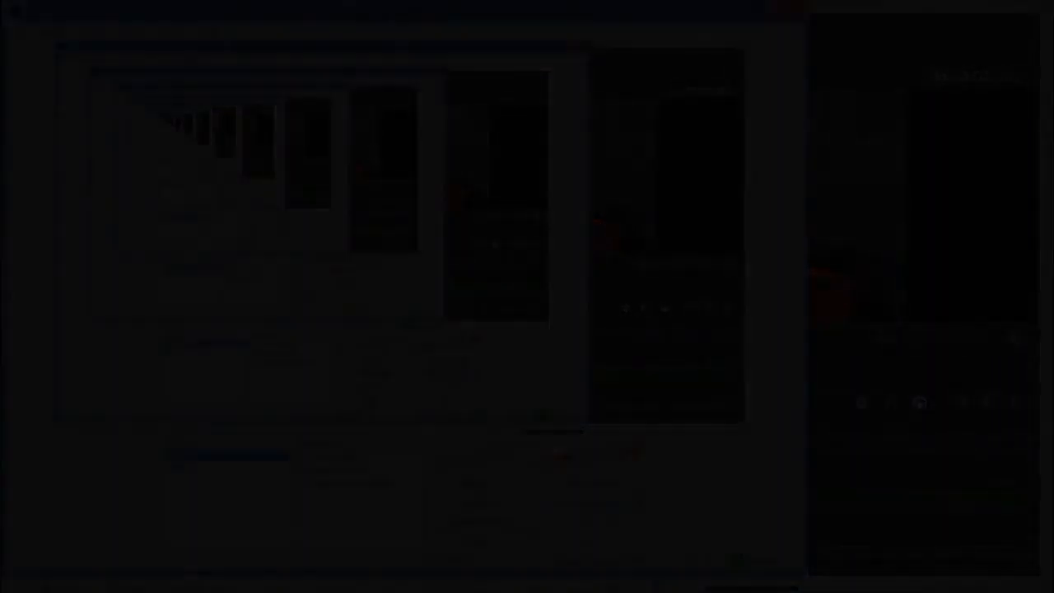